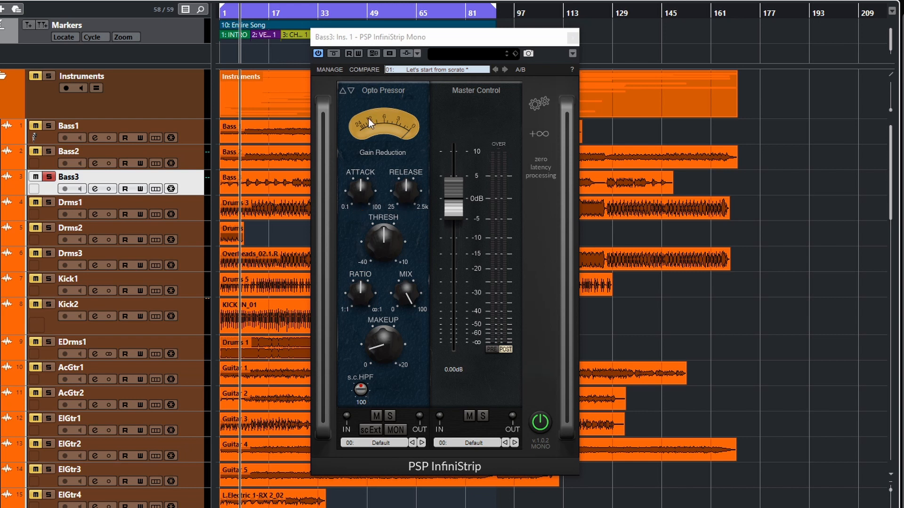
- Move the Bass3 InfiniStrip window down so it uncovers the marker track
{"action": "left_click", "coordinate": [377, 93]}
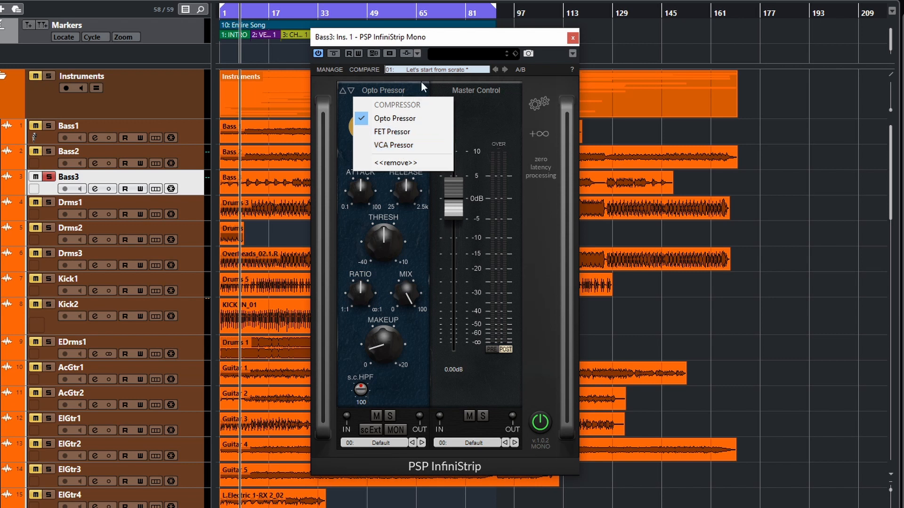
{"action": "left_click", "coordinate": [455, 40]}
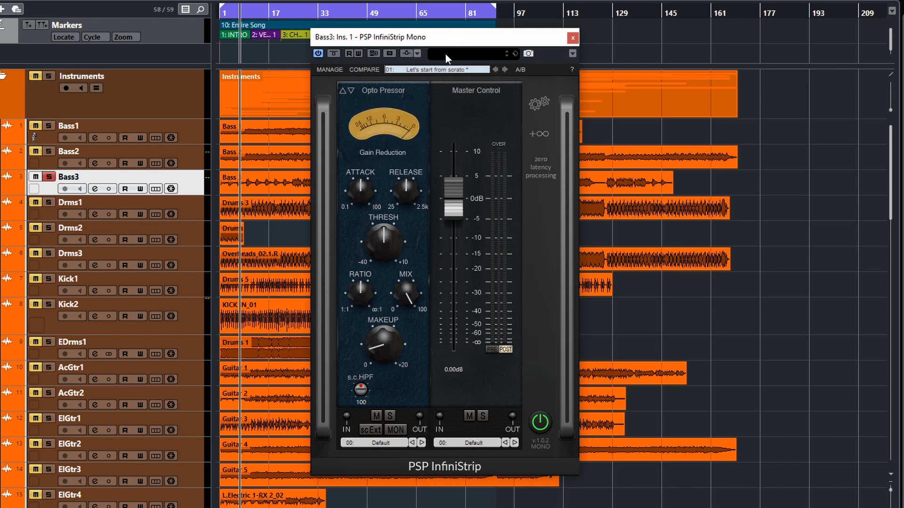
{"action": "left_click_drag", "start_coordinate": [432, 44], "coordinate": [431, 74]}
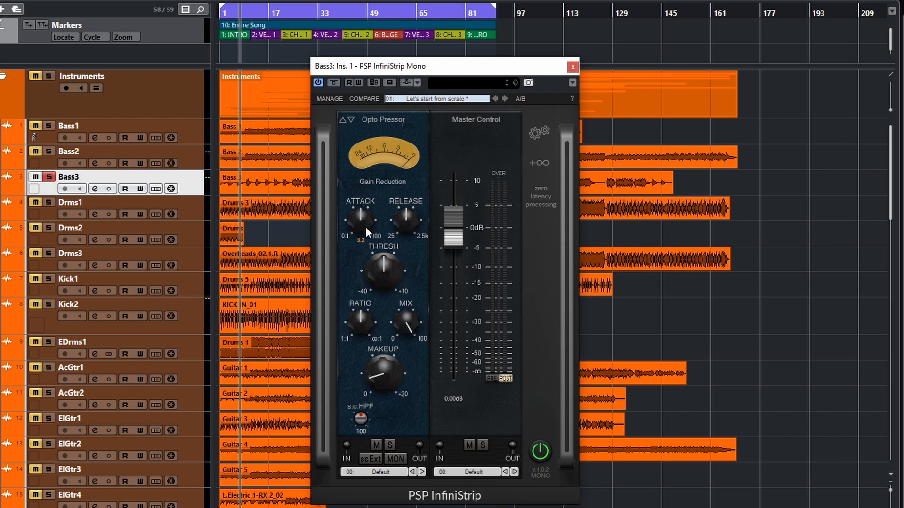
- Try the FET Pressor and VCA Pressor models in the Bass3 compressor module
{"action": "left_click", "coordinate": [380, 119]}
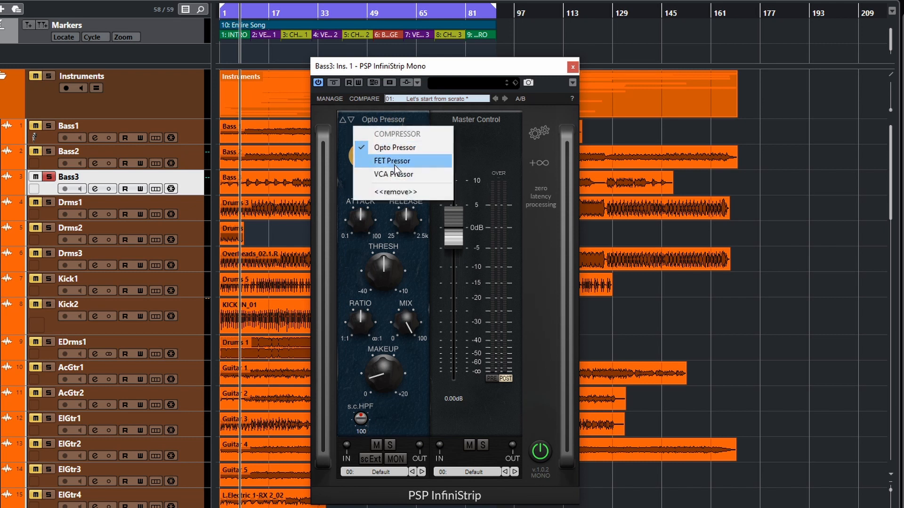
{"action": "left_click", "coordinate": [393, 161]}
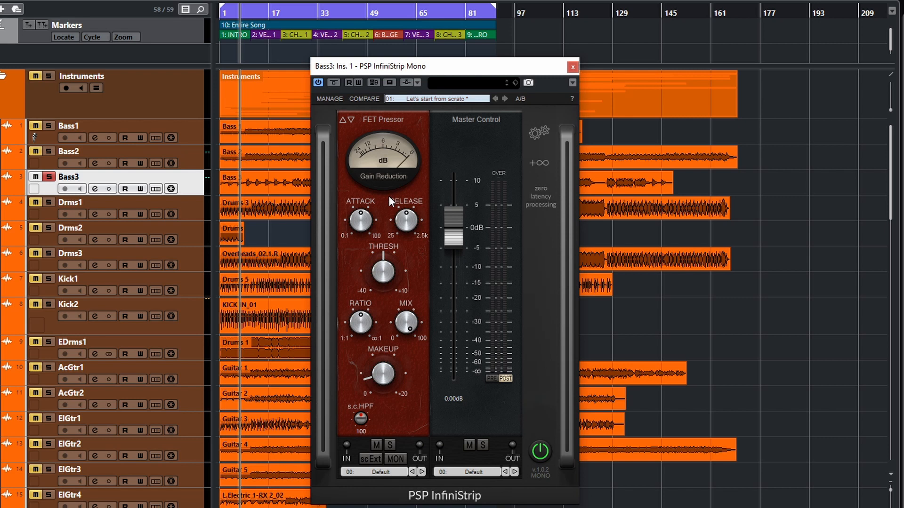
{"action": "mouse_move", "coordinate": [360, 220]}
{"action": "left_click", "coordinate": [372, 123]}
{"action": "left_click", "coordinate": [379, 175]}
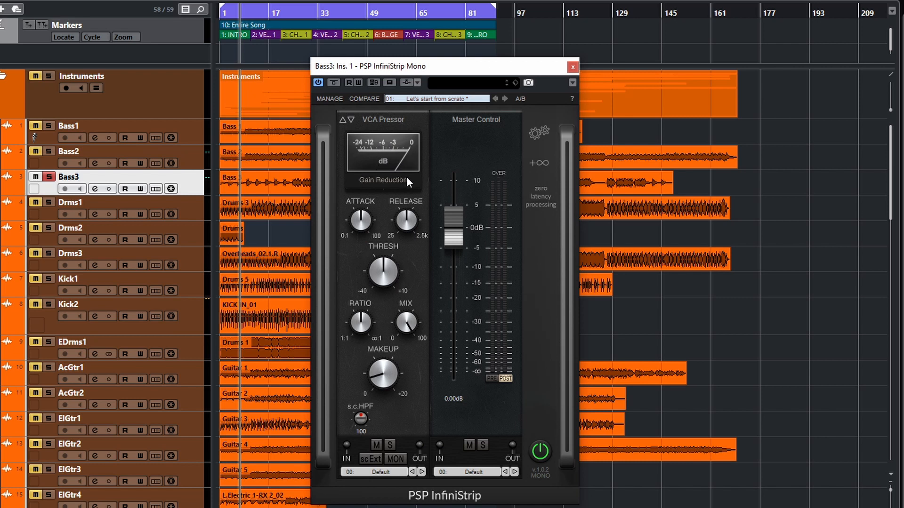
- Cycle the compressor module back and forth through the Opto, FET and VCA models, ending on Opto Pressor
{"action": "left_click", "coordinate": [343, 121]}
{"action": "left_click", "coordinate": [343, 120]}
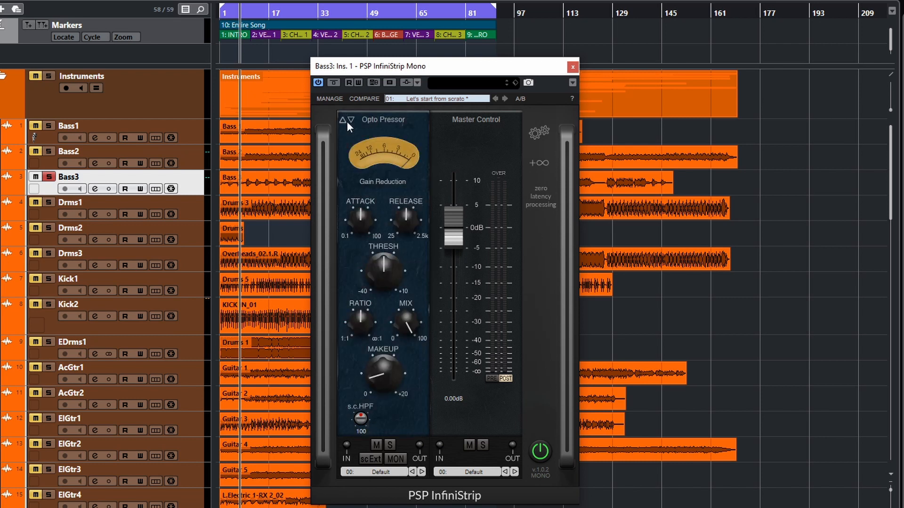
{"action": "left_click", "coordinate": [349, 120]}
{"action": "left_click", "coordinate": [349, 120]}
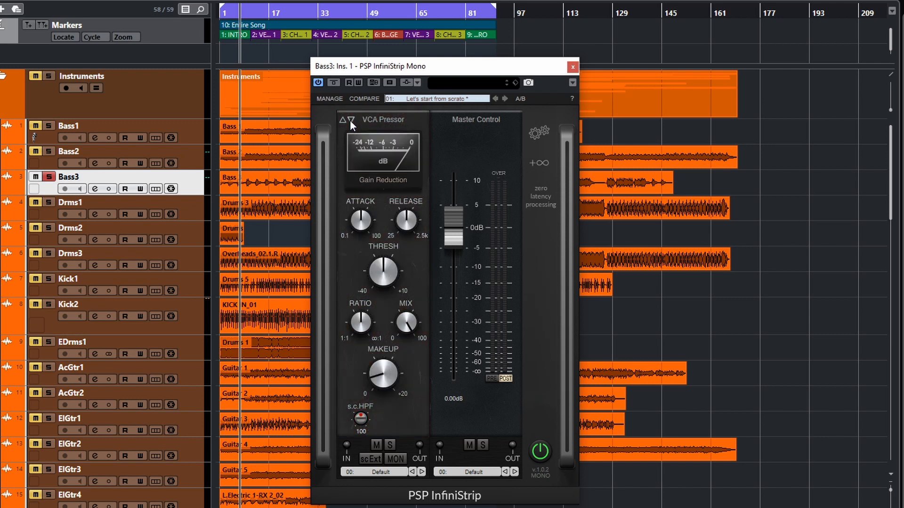
{"action": "left_click", "coordinate": [343, 120]}
{"action": "left_click", "coordinate": [342, 120]}
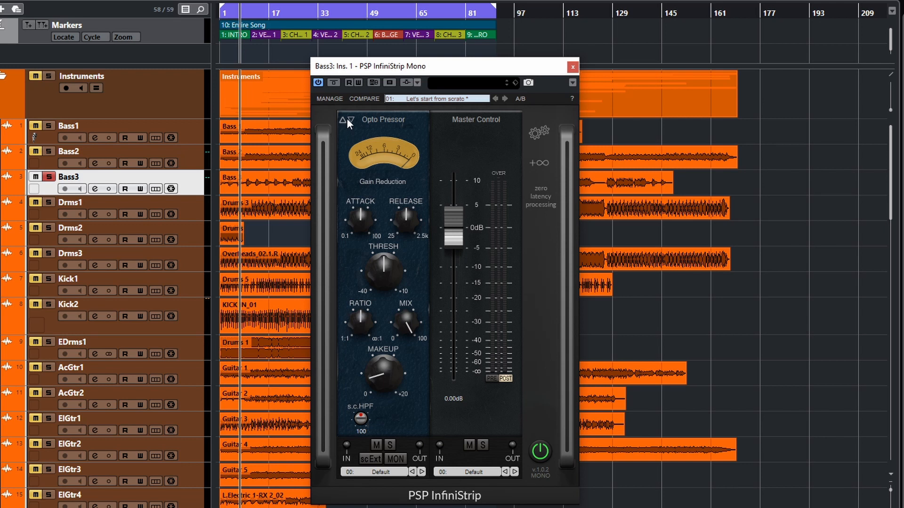
{"action": "left_click", "coordinate": [349, 120]}
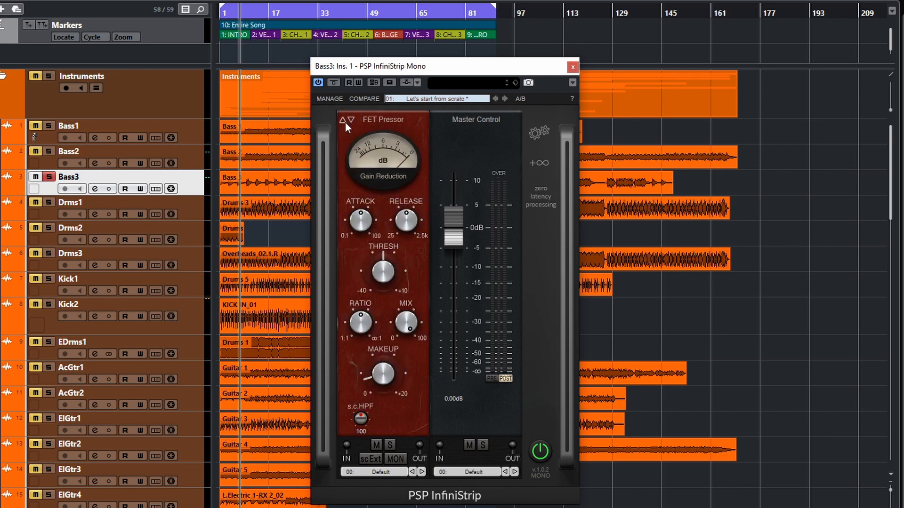
{"action": "left_click", "coordinate": [342, 121]}
{"action": "left_click", "coordinate": [349, 120]}
{"action": "left_click", "coordinate": [349, 120]}
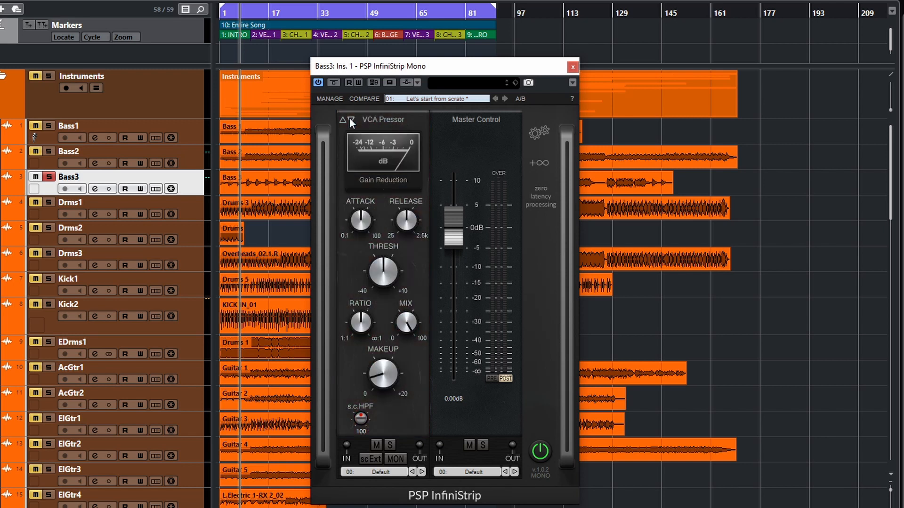
{"action": "left_click", "coordinate": [345, 121]}
{"action": "left_click", "coordinate": [343, 121]}
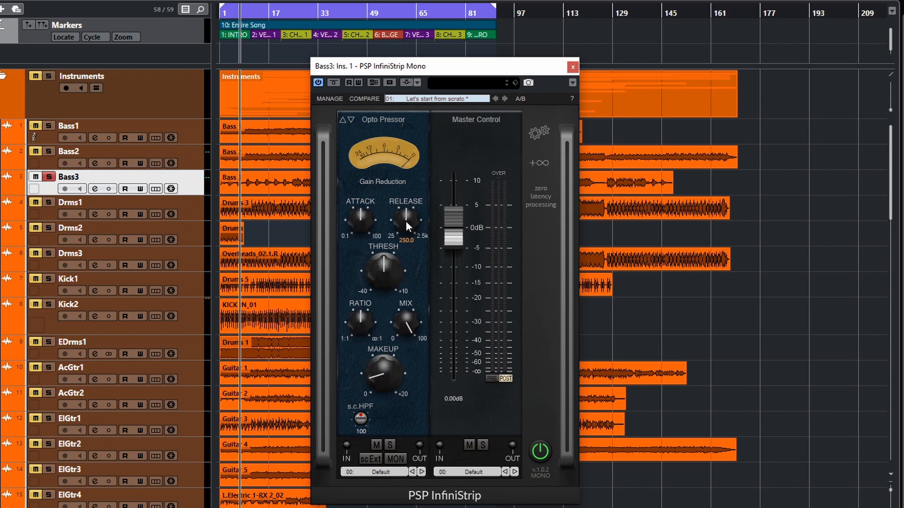
- Advance the compressor through FET Pressor to VCA Pressor and return it to Opto Pressor
{"action": "left_click", "coordinate": [351, 120]}
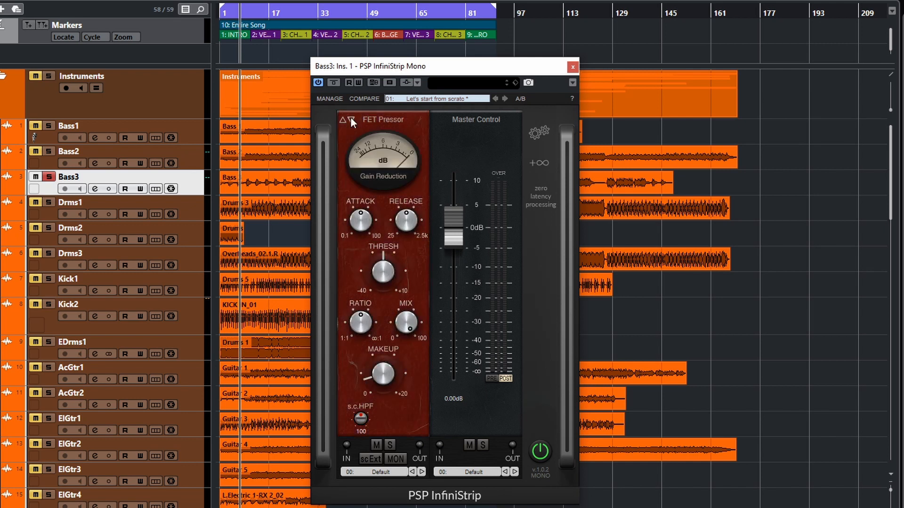
{"action": "left_click", "coordinate": [350, 120]}
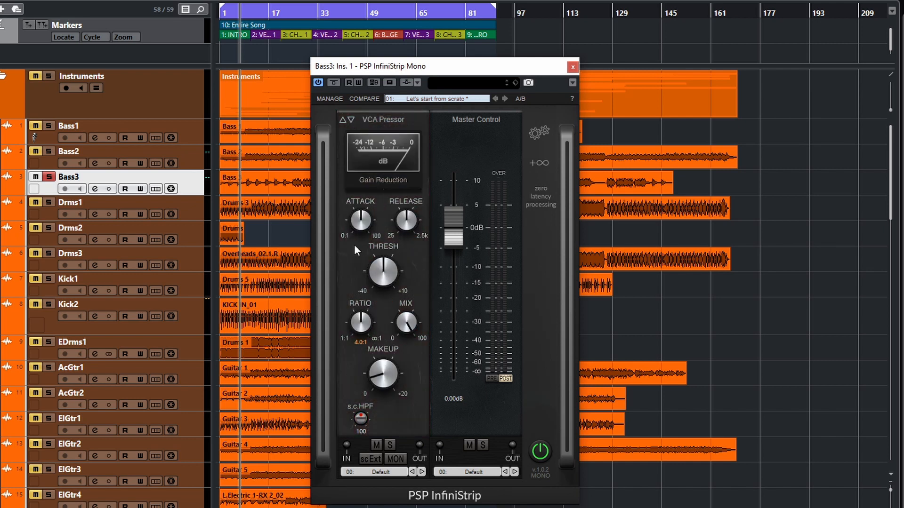
{"action": "left_click", "coordinate": [342, 120]}
- Examine the Opto Pressor's attack, release, threshold, ratio, mix, makeup and sidechain high-pass filter controls
{"action": "mouse_move", "coordinate": [405, 262]}
{"action": "mouse_move", "coordinate": [398, 199]}
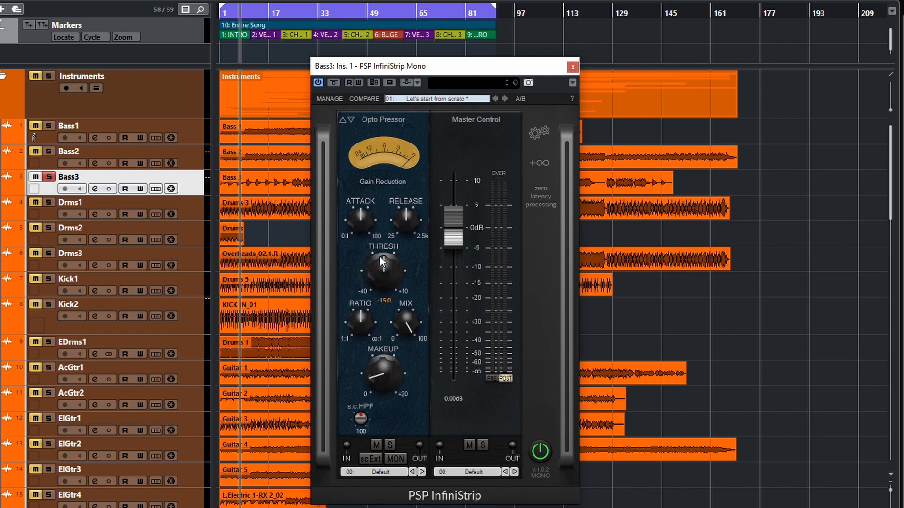
{"action": "mouse_move", "coordinate": [366, 227]}
{"action": "mouse_move", "coordinate": [393, 277]}
{"action": "mouse_move", "coordinate": [410, 216]}
{"action": "mouse_move", "coordinate": [344, 314]}
{"action": "mouse_move", "coordinate": [399, 366]}
{"action": "mouse_move", "coordinate": [377, 247]}
{"action": "mouse_move", "coordinate": [380, 387]}
{"action": "mouse_move", "coordinate": [377, 278]}
{"action": "mouse_move", "coordinate": [372, 313]}
{"action": "mouse_move", "coordinate": [367, 376]}
{"action": "left_click", "coordinate": [361, 418]}
{"action": "left_click", "coordinate": [360, 417]}
{"action": "left_click", "coordinate": [360, 417]}
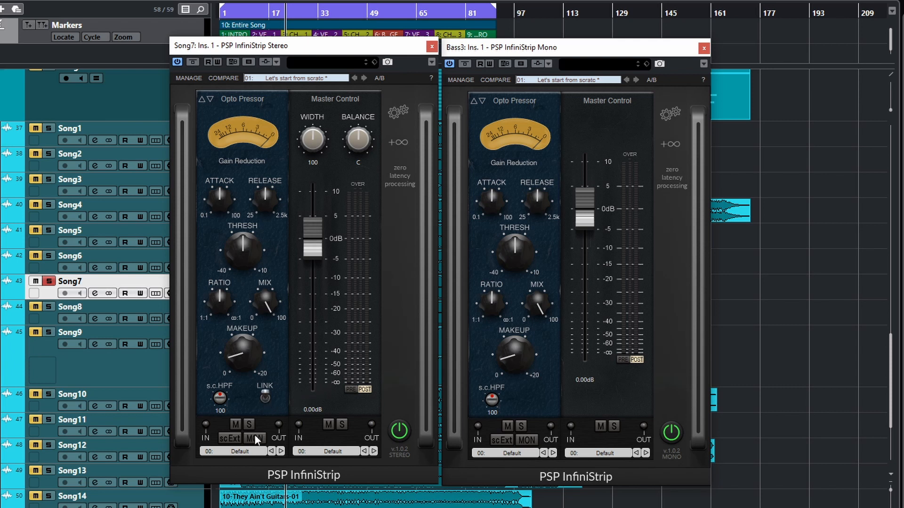
- Mute the Opto Pressor module in the stereo InfiniStrip on Song7 and close that plug-in window
{"action": "left_click", "coordinate": [235, 424]}
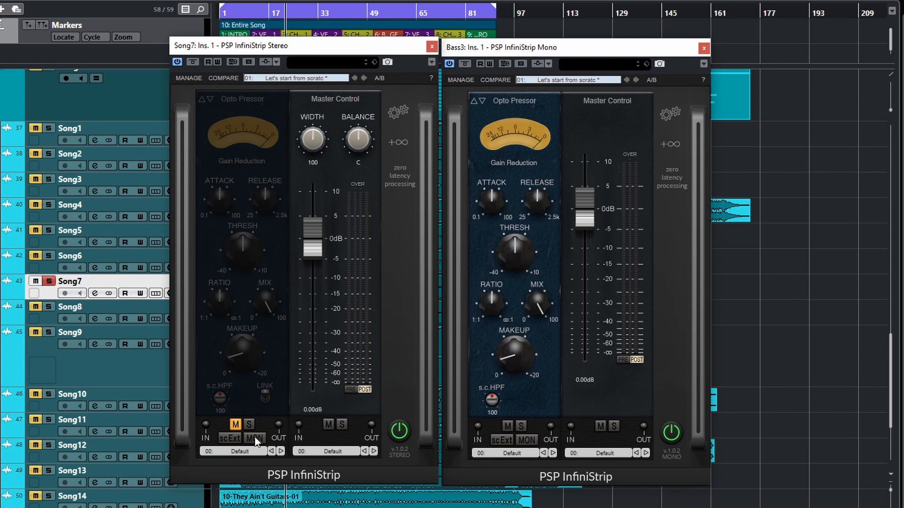
{"action": "left_click", "coordinate": [433, 46]}
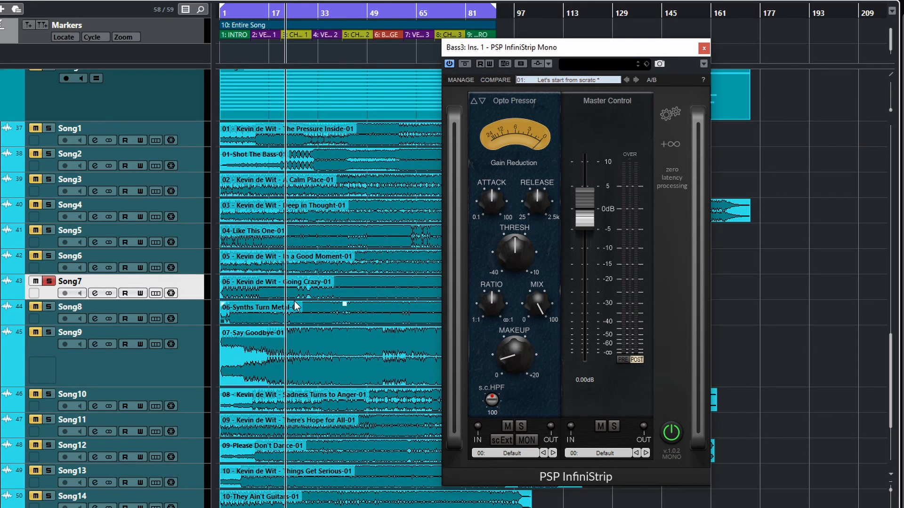
- Bring the Bass3 track and its InfiniStrip window into view and play the song from near its beginning
{"action": "scroll", "coordinate": [296, 307], "scroll_direction": "up", "scroll_amount": 15}
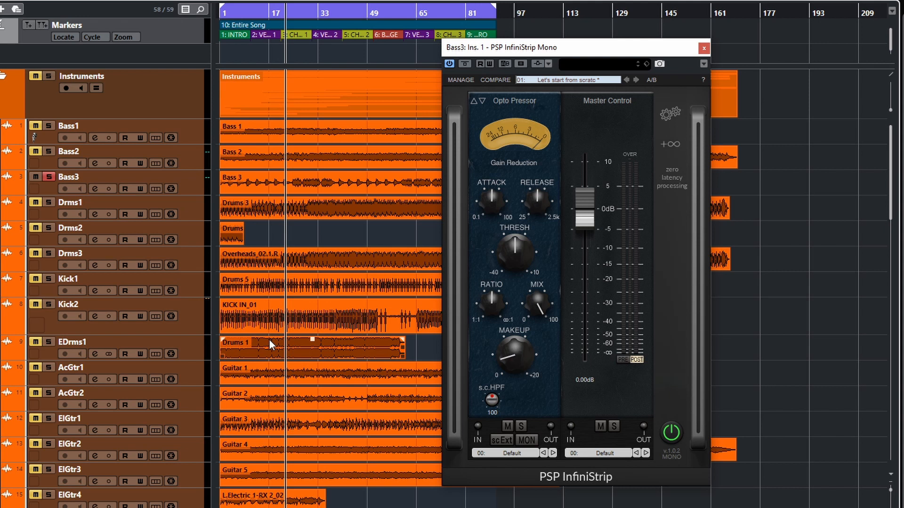
{"action": "left_click_drag", "start_coordinate": [546, 49], "coordinate": [475, 71]}
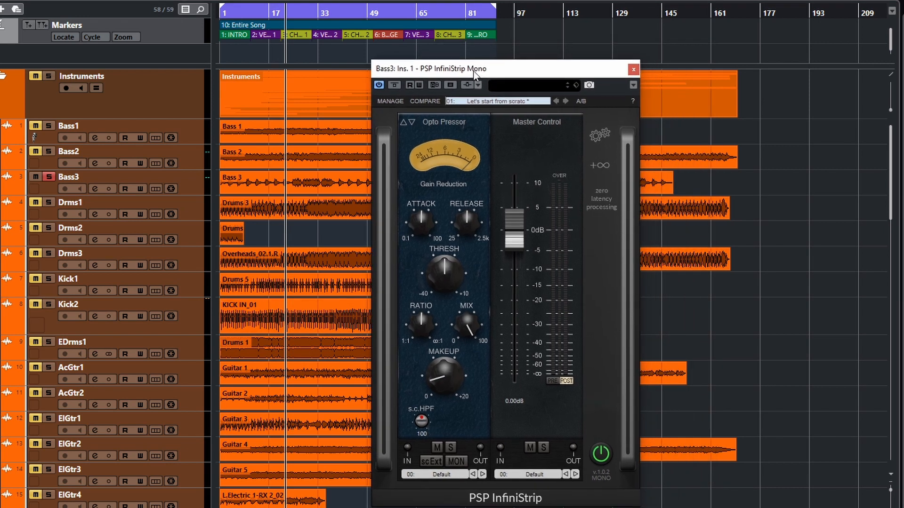
{"action": "left_click", "coordinate": [234, 57]}
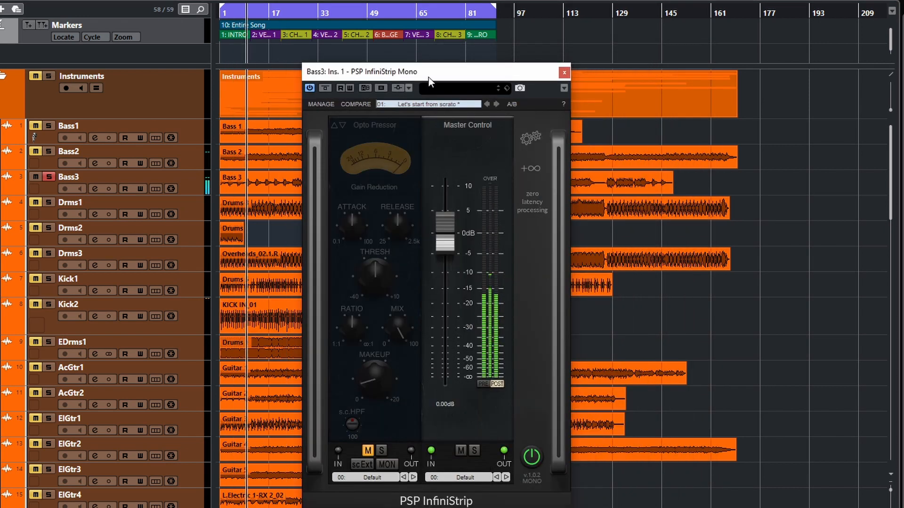
- Unmute the Opto Pressor module on Bass3 and reposition the plug-in window so all its controls are visible
{"action": "left_click_drag", "start_coordinate": [429, 77], "coordinate": [473, 76]}
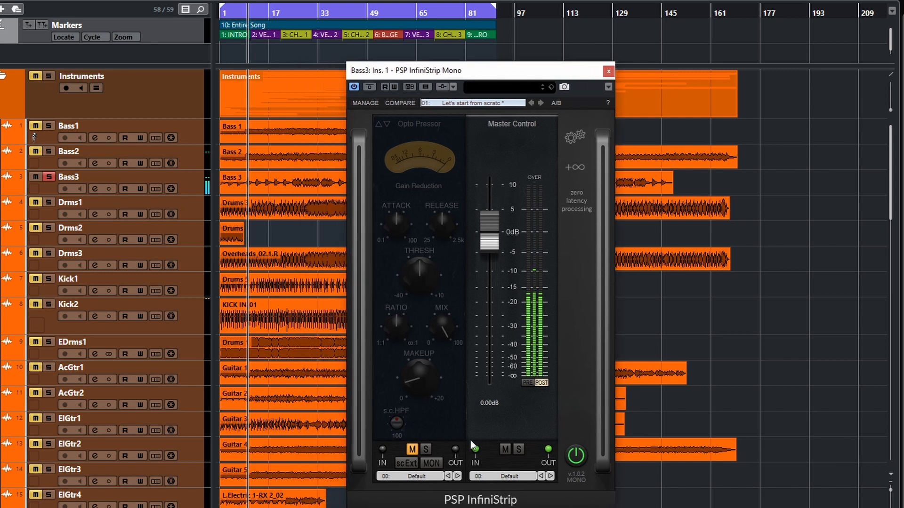
{"action": "left_click", "coordinate": [411, 450]}
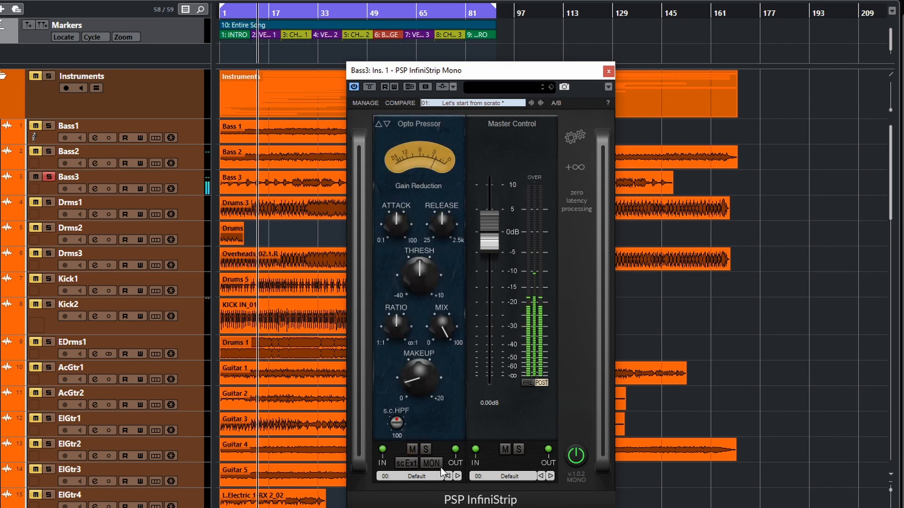
{"action": "left_click_drag", "start_coordinate": [498, 76], "coordinate": [492, 55]}
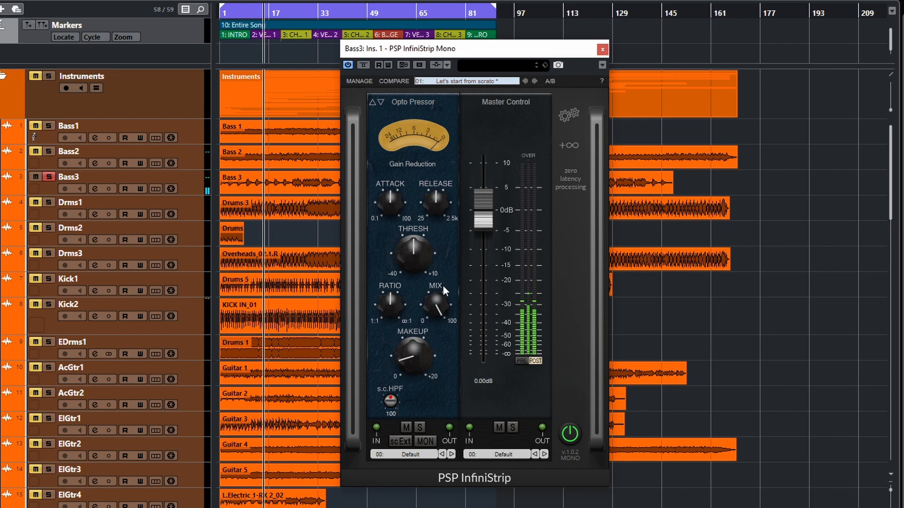
- Sweep the Opto Pressor threshold down to its -40 minimum and up to its +10 maximum during playback
{"action": "mouse_move", "coordinate": [408, 260]}
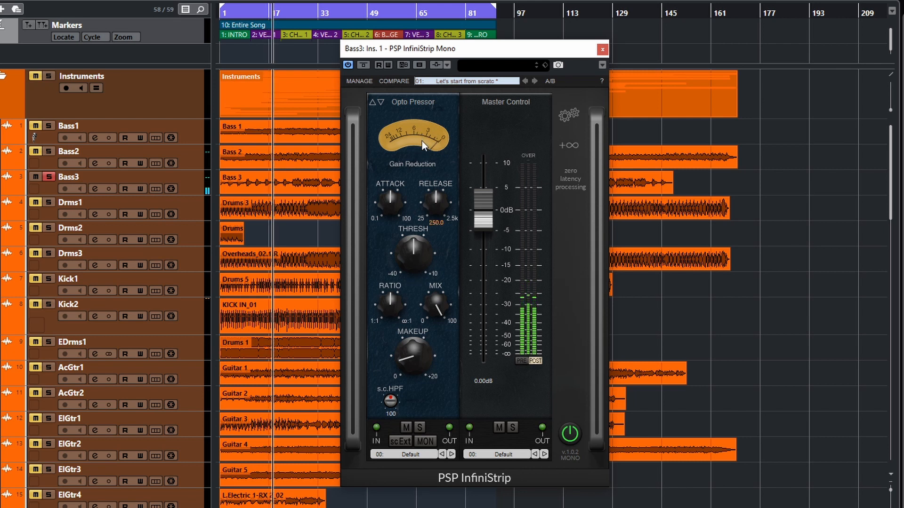
{"action": "left_click_drag", "start_coordinate": [420, 254], "coordinate": [403, 343]}
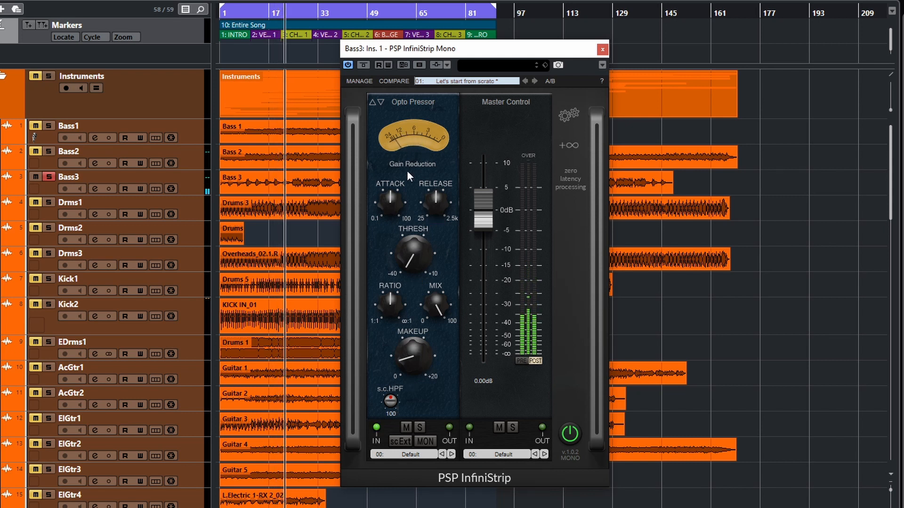
{"action": "left_click_drag", "start_coordinate": [410, 260], "coordinate": [428, 100]}
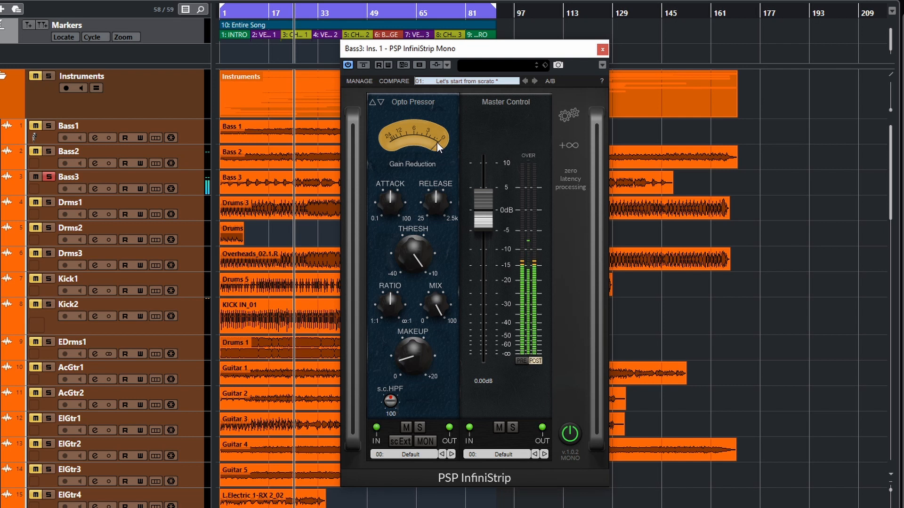
- Restart playback from near the song's beginning and lower the Opto Pressor threshold to -12.0
{"action": "left_click_drag", "start_coordinate": [422, 253], "coordinate": [417, 311]}
{"action": "key", "text": "space"}
{"action": "key", "text": "space"}
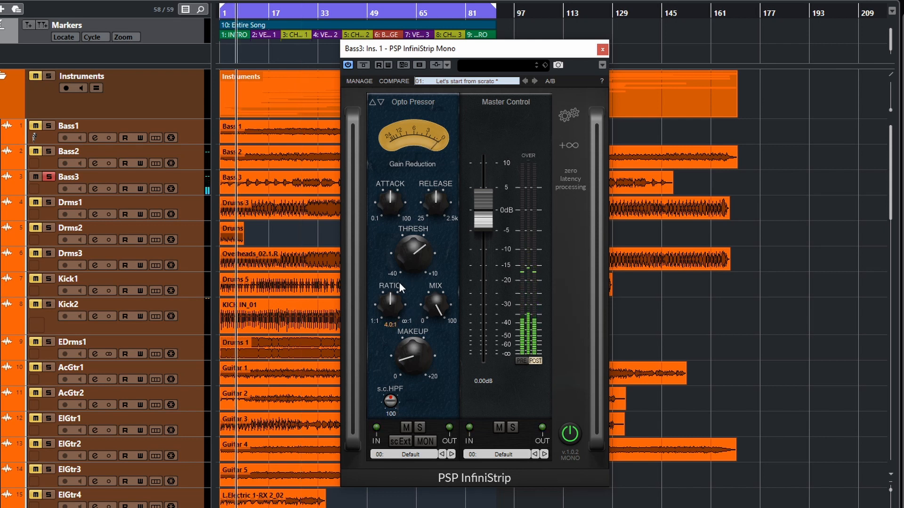
{"action": "mouse_move", "coordinate": [400, 263]}
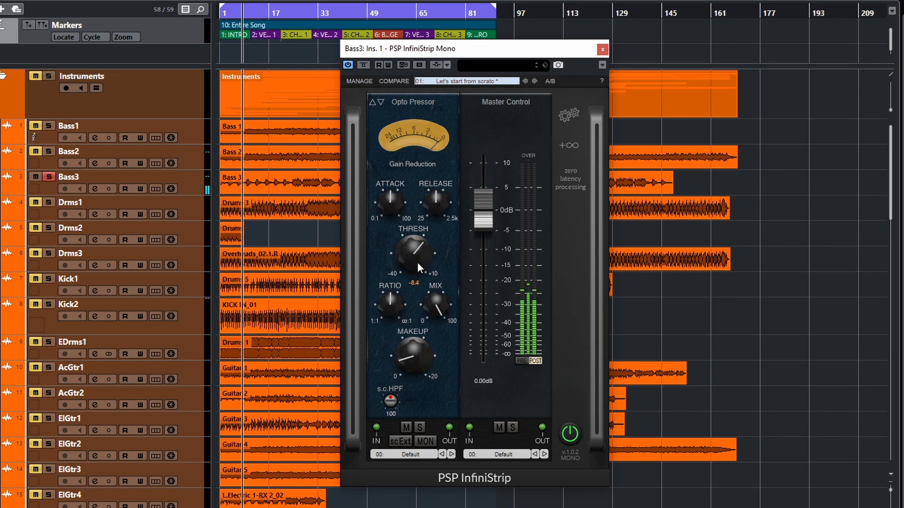
{"action": "scroll", "coordinate": [413, 244], "scroll_direction": "down", "scroll_amount": 4}
{"action": "left_click_drag", "start_coordinate": [413, 245], "coordinate": [415, 260]}
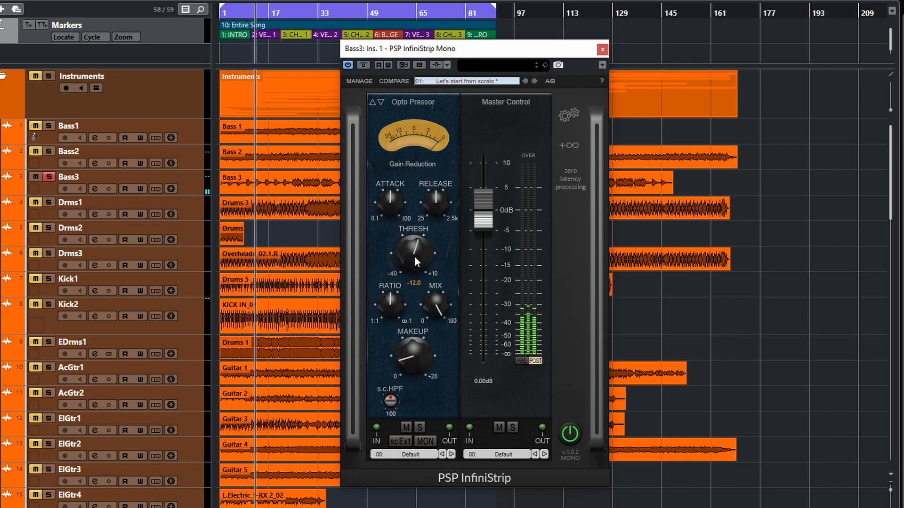
- Raise the Opto Pressor ratio to ∞:1 and bring it down to 1.00:1 while the bass plays
{"action": "mouse_move", "coordinate": [391, 301]}
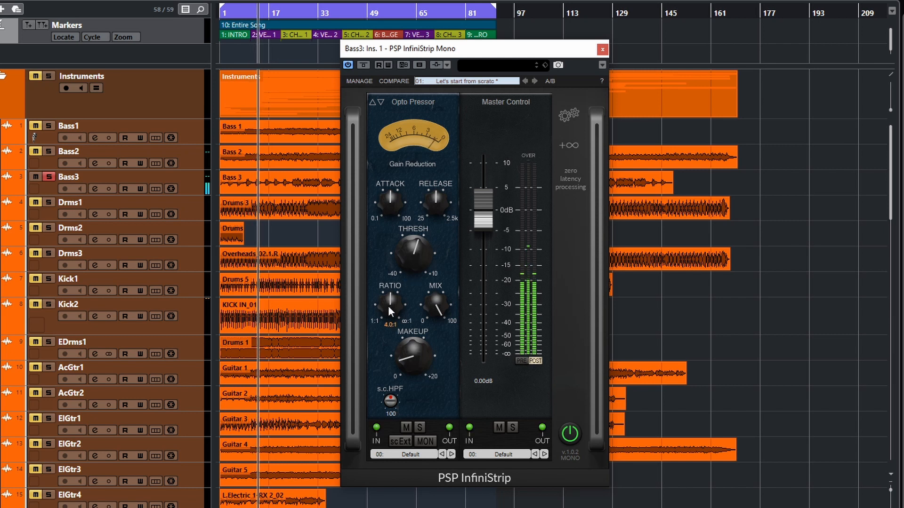
{"action": "left_click_drag", "start_coordinate": [388, 305], "coordinate": [396, 223]}
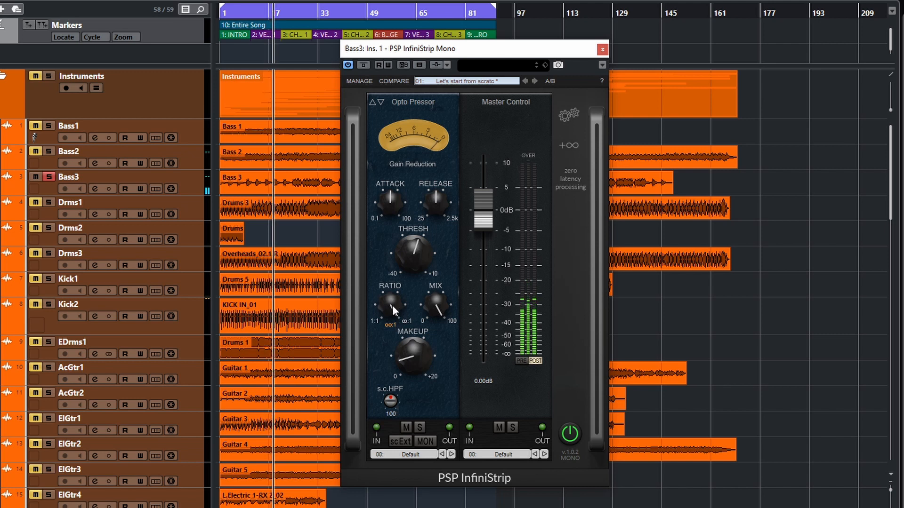
{"action": "left_click_drag", "start_coordinate": [393, 306], "coordinate": [372, 323]}
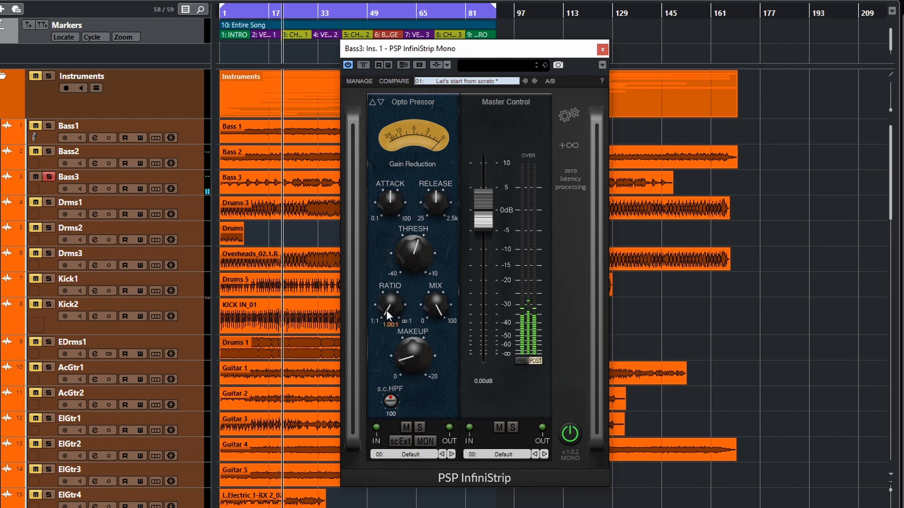
- Lower the threshold to slightly below its centre position and raise the ratio through 1.88:1 to ∞:1
{"action": "left_click_drag", "start_coordinate": [412, 250], "coordinate": [411, 271]}
{"action": "left_click_drag", "start_coordinate": [393, 309], "coordinate": [394, 284]}
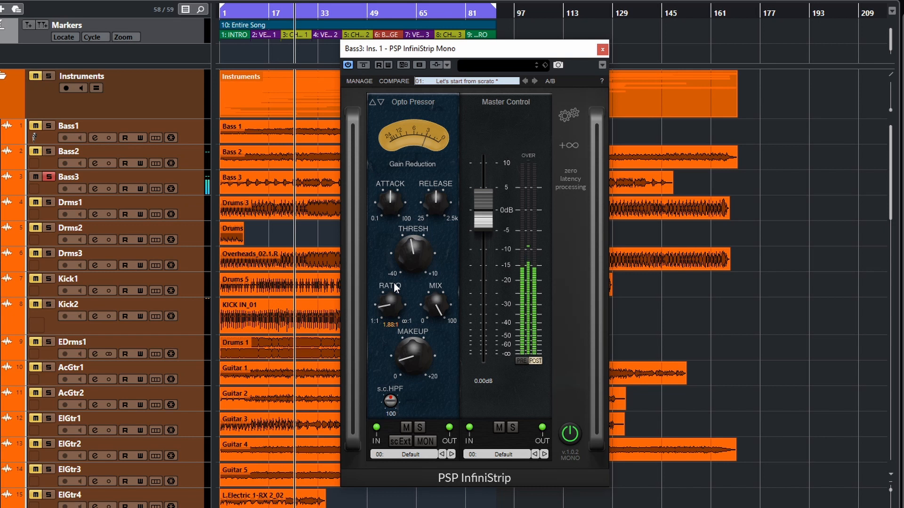
{"action": "left_click_drag", "start_coordinate": [395, 287], "coordinate": [393, 275]}
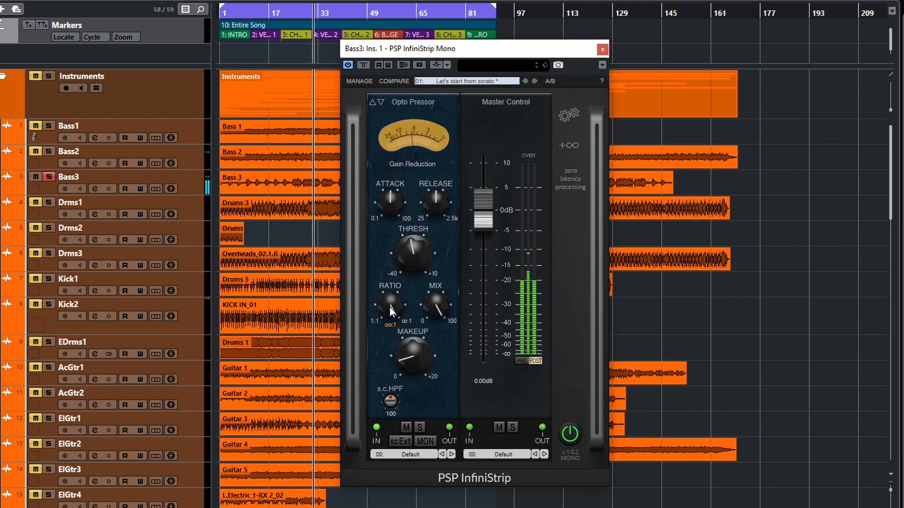
- Lower the Opto Pressor ratio to 1.00:1 and raise it through 3.0:1 to 4.0:1 while the bass plays
{"action": "left_click_drag", "start_coordinate": [389, 306], "coordinate": [407, 387]}
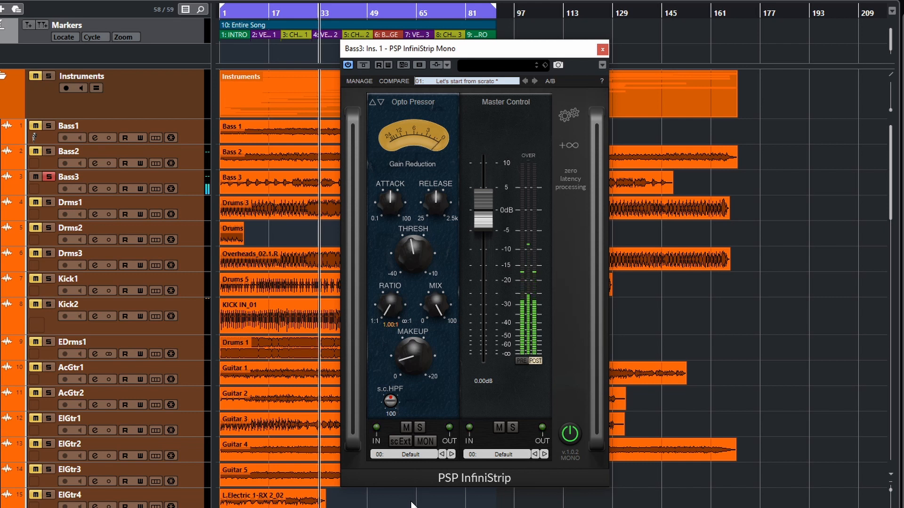
{"action": "left_click_drag", "start_coordinate": [411, 504], "coordinate": [406, 425]}
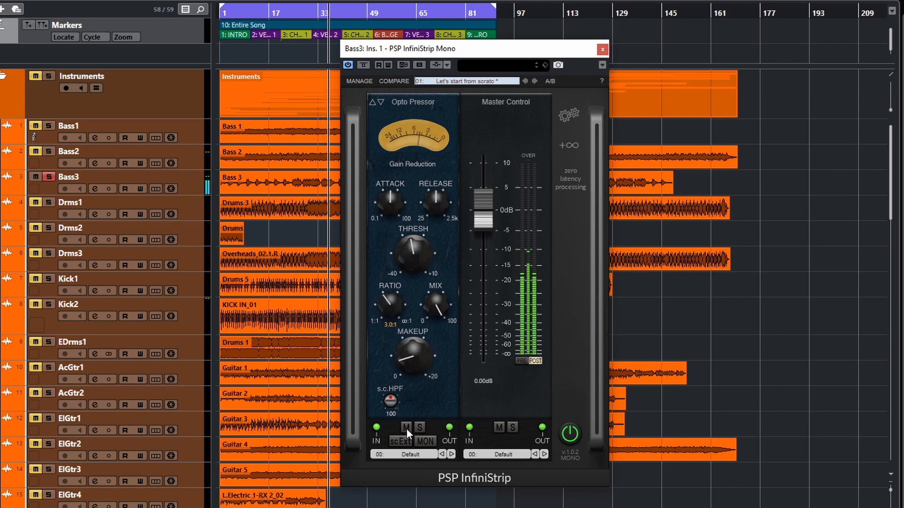
{"action": "scroll", "coordinate": [382, 308], "scroll_direction": "up", "scroll_amount": 3}
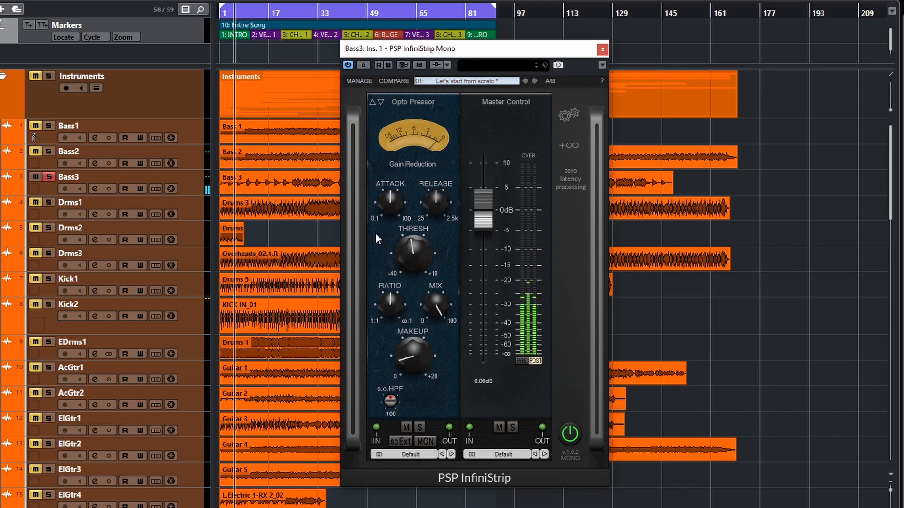
- Raise the Opto Pressor attack to 50.1, set the makeup gain to 7.3, and bring the attack down to 0.1
{"action": "mouse_move", "coordinate": [385, 205]}
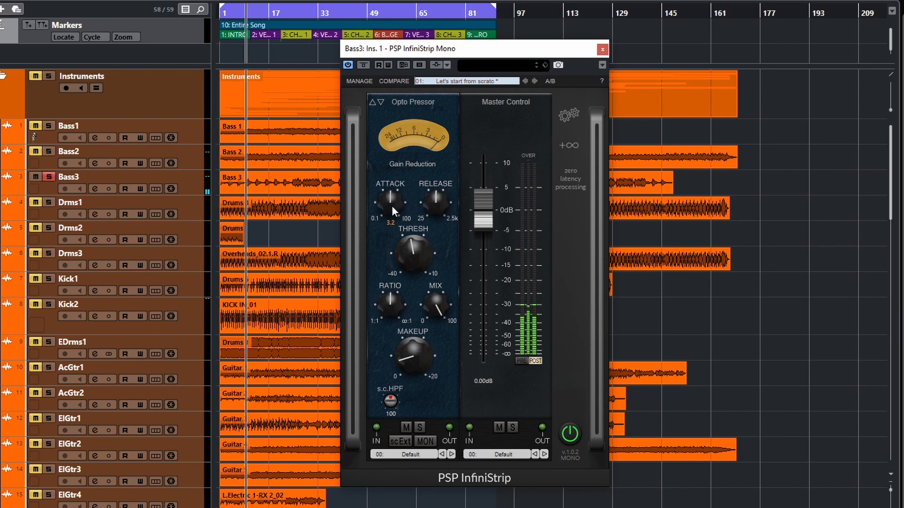
{"action": "left_click_drag", "start_coordinate": [394, 190], "coordinate": [395, 120]}
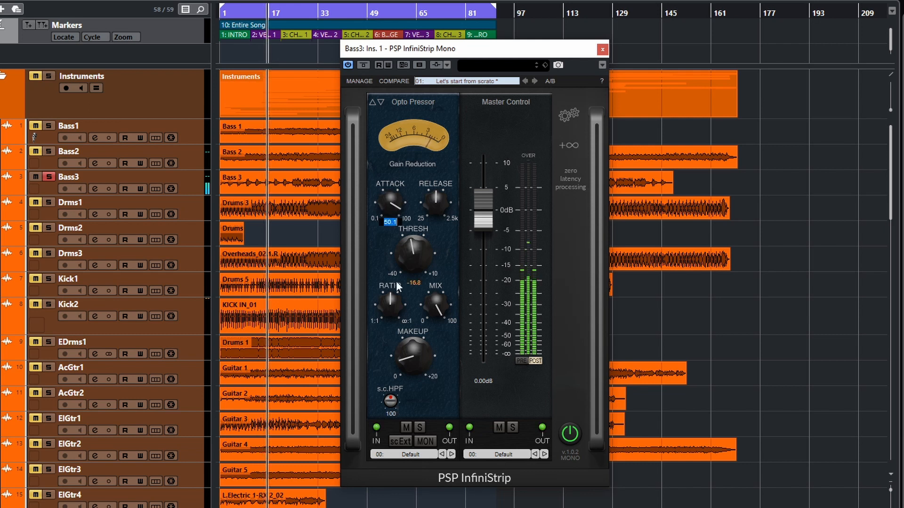
{"action": "left_click_drag", "start_coordinate": [406, 367], "coordinate": [410, 329]}
{"action": "left_click_drag", "start_coordinate": [391, 197], "coordinate": [408, 432]}
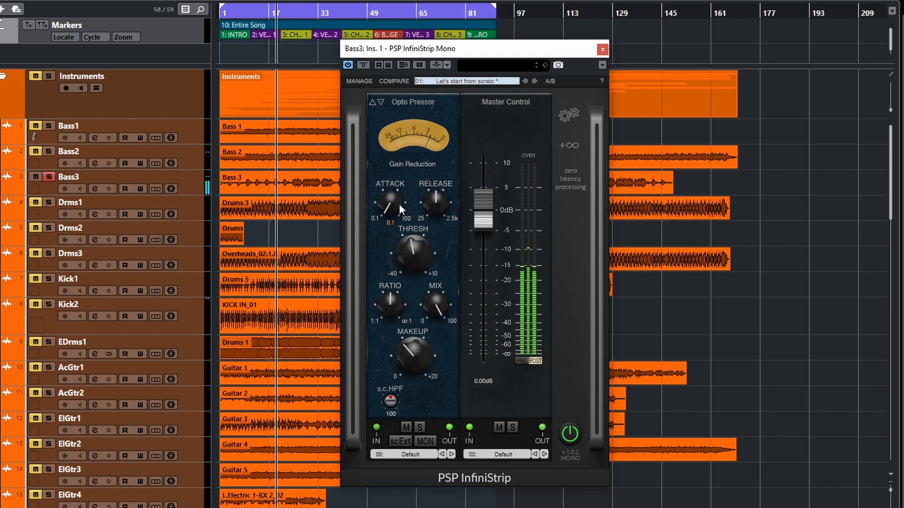
- Lower the Opto Pressor threshold further below centre and raise the ratio to 44:1
{"action": "mouse_move", "coordinate": [400, 251]}
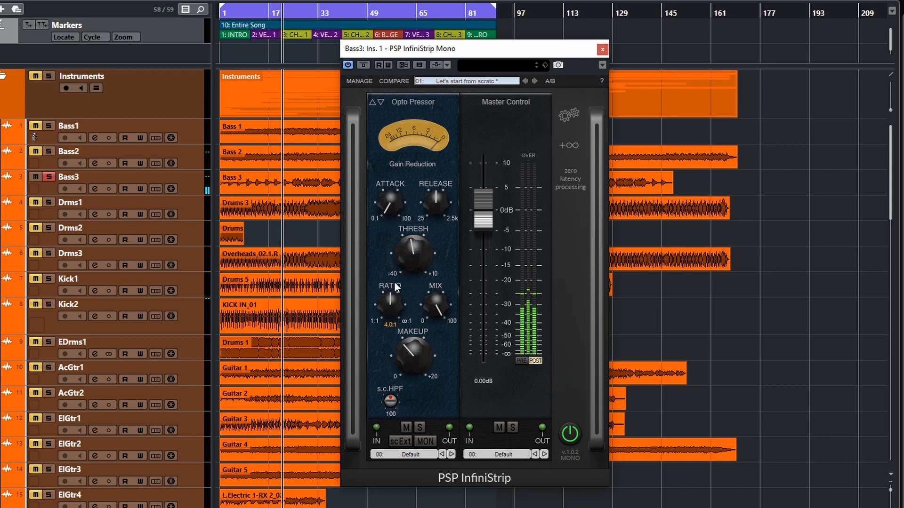
{"action": "left_click_drag", "start_coordinate": [405, 265], "coordinate": [398, 238]}
- Restart playback and sweep the attack up to about 33, down to 0.1, and up to 6.2
{"action": "mouse_move", "coordinate": [398, 209]}
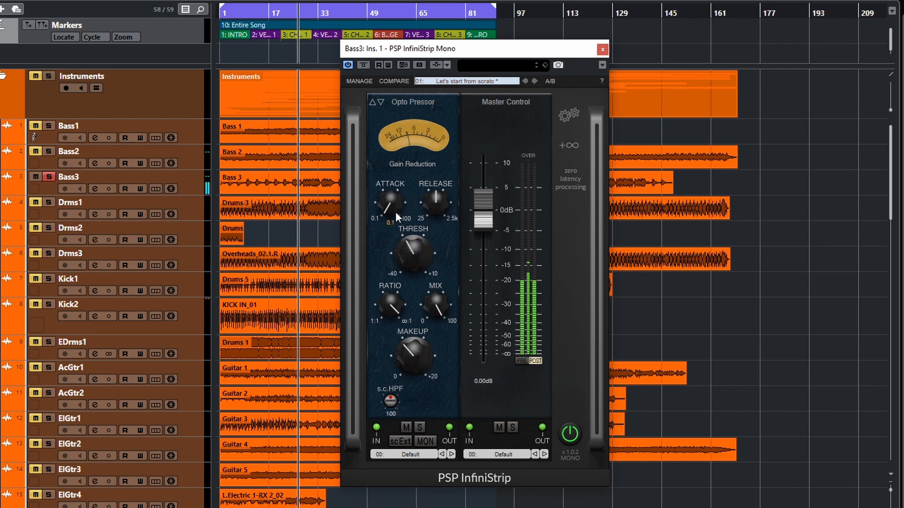
{"action": "key", "text": "space"}
{"action": "key", "text": "space"}
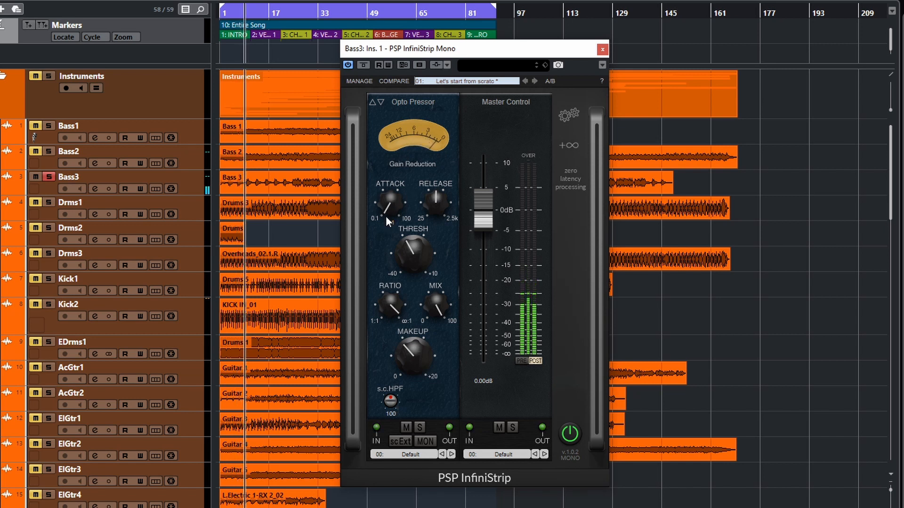
{"action": "left_click_drag", "start_coordinate": [385, 213], "coordinate": [392, 54]}
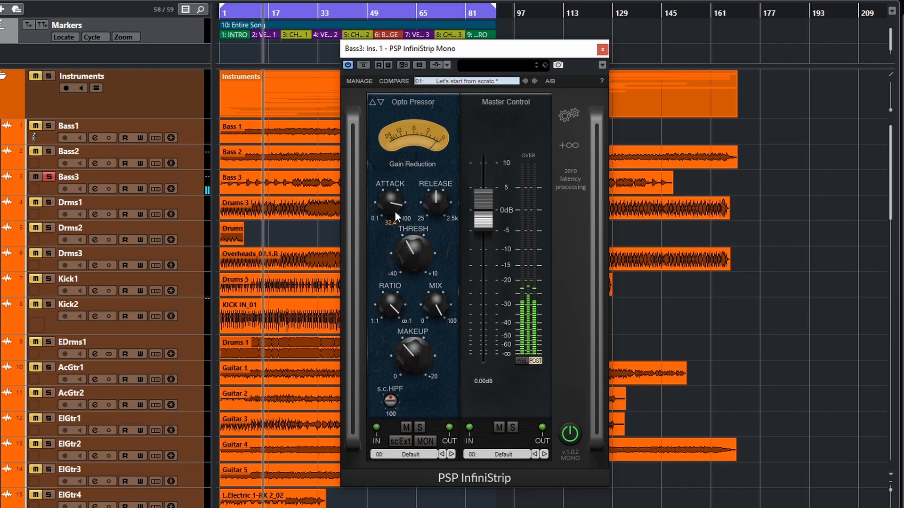
{"action": "left_click_drag", "start_coordinate": [394, 212], "coordinate": [394, 211]}
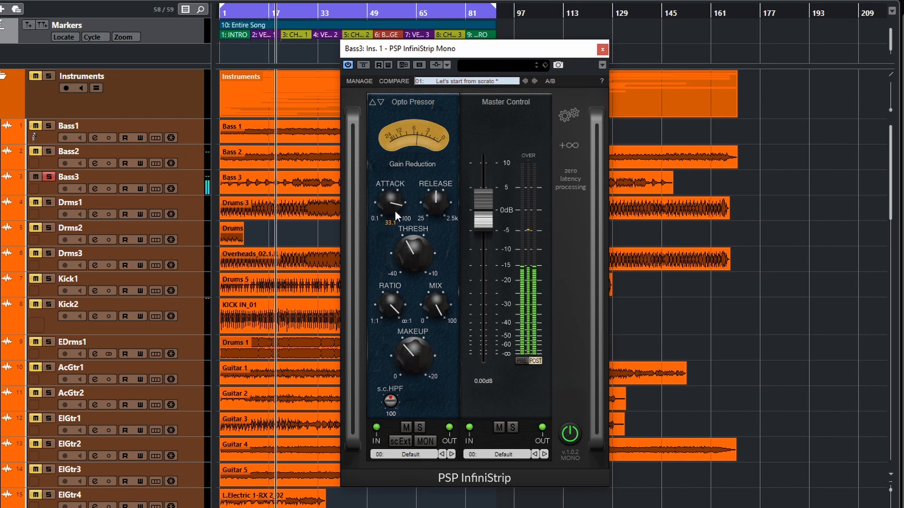
{"action": "left_click_drag", "start_coordinate": [395, 210], "coordinate": [395, 274]}
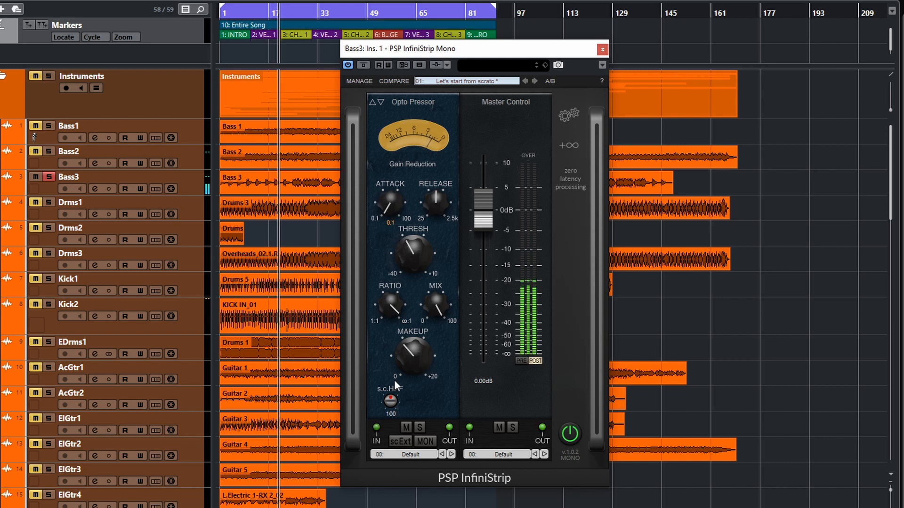
{"action": "mouse_move", "coordinate": [402, 202]}
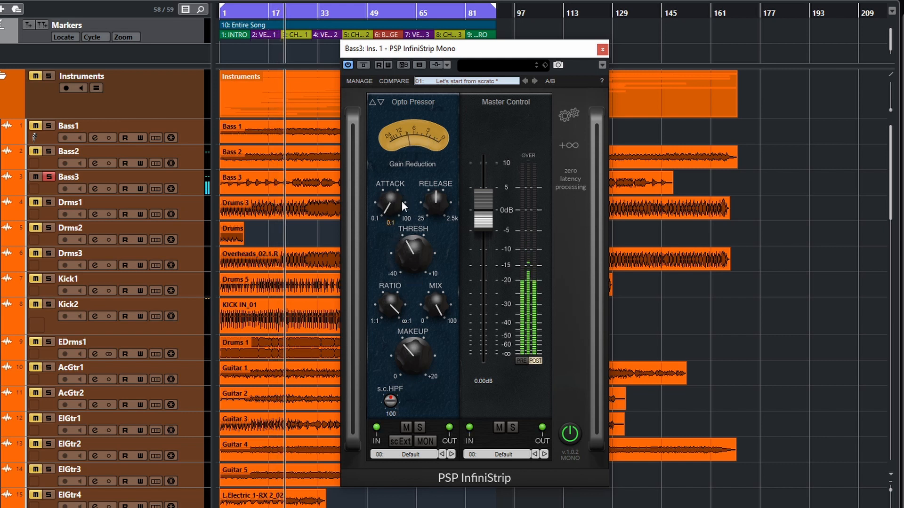
{"action": "left_click_drag", "start_coordinate": [401, 200], "coordinate": [377, 89]}
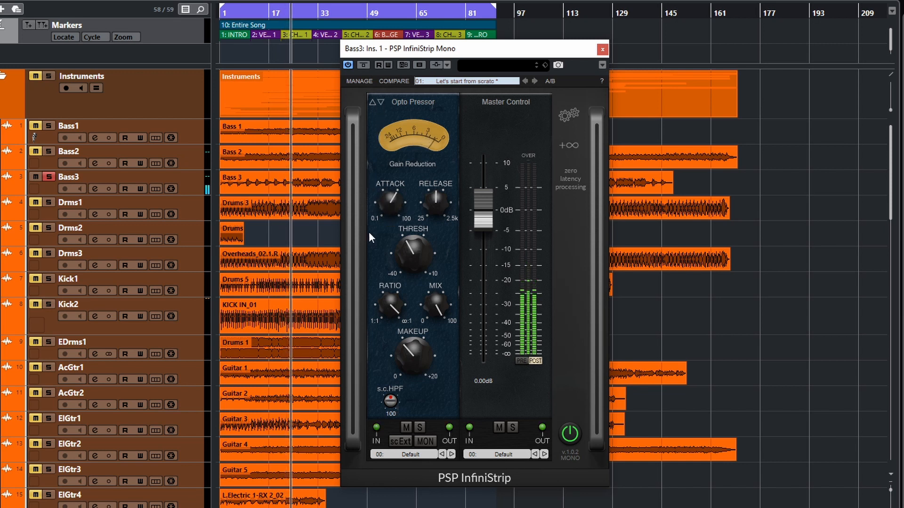
- Restart playback near the song's beginning, lower the release to its 25 minimum, and raise it partway towards centre
{"action": "mouse_move", "coordinate": [437, 206]}
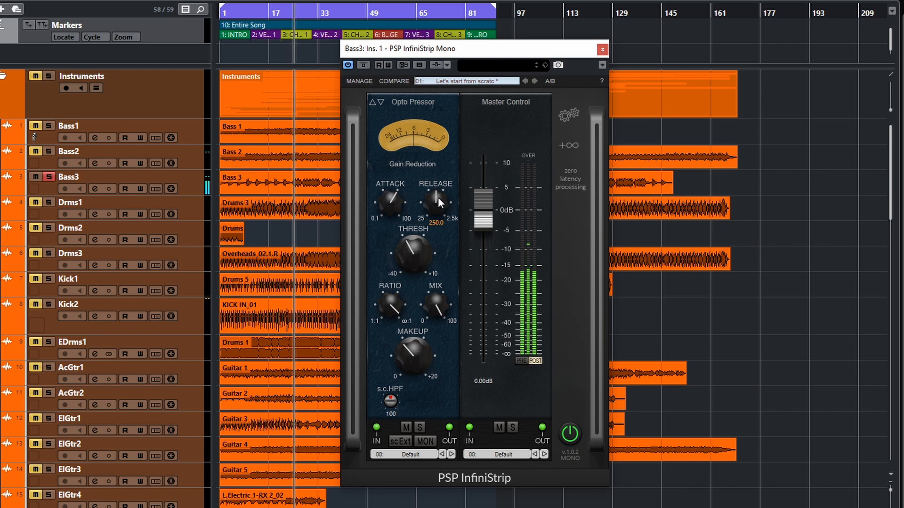
{"action": "key", "text": "space"}
{"action": "key", "text": "space"}
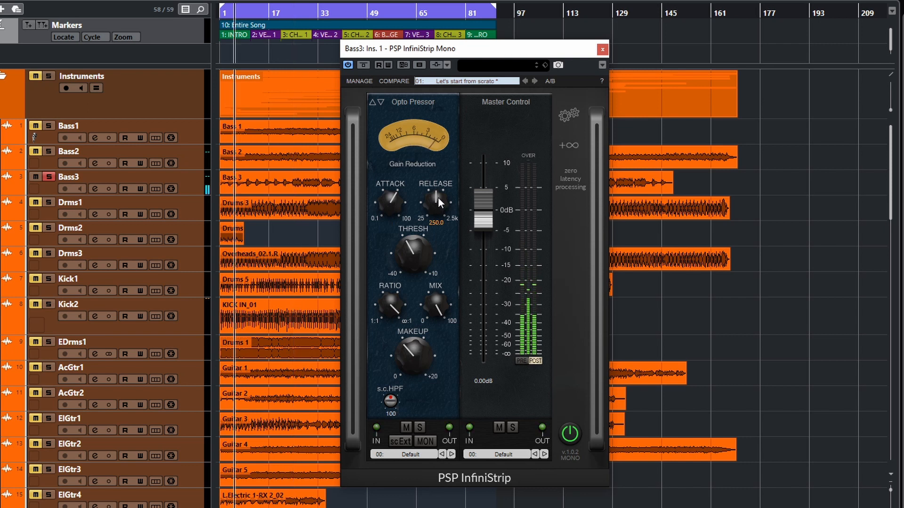
{"action": "left_click_drag", "start_coordinate": [437, 197], "coordinate": [439, 326]}
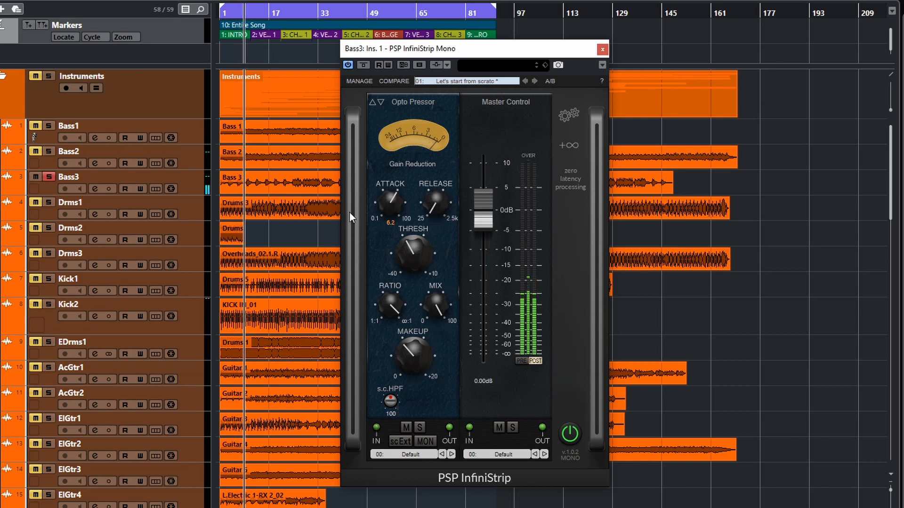
{"action": "left_click", "coordinate": [248, 192]}
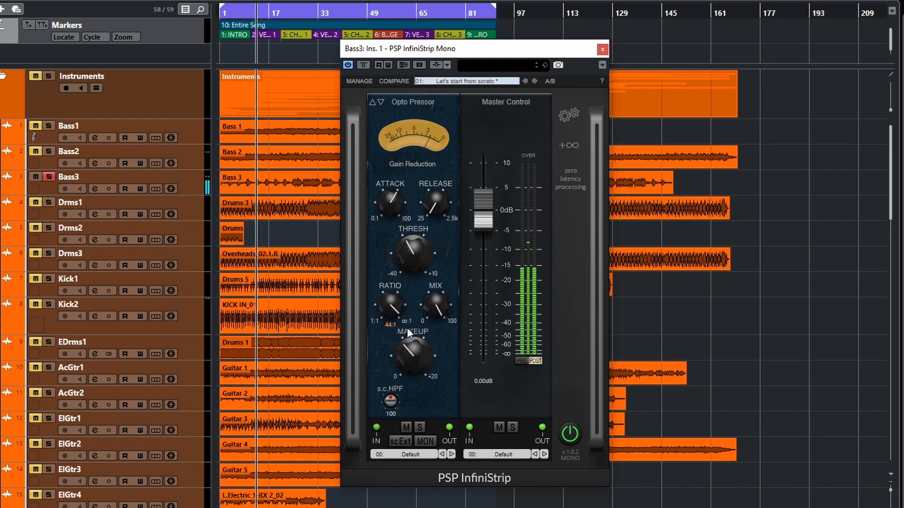
{"action": "left_click_drag", "start_coordinate": [434, 201], "coordinate": [434, 182]}
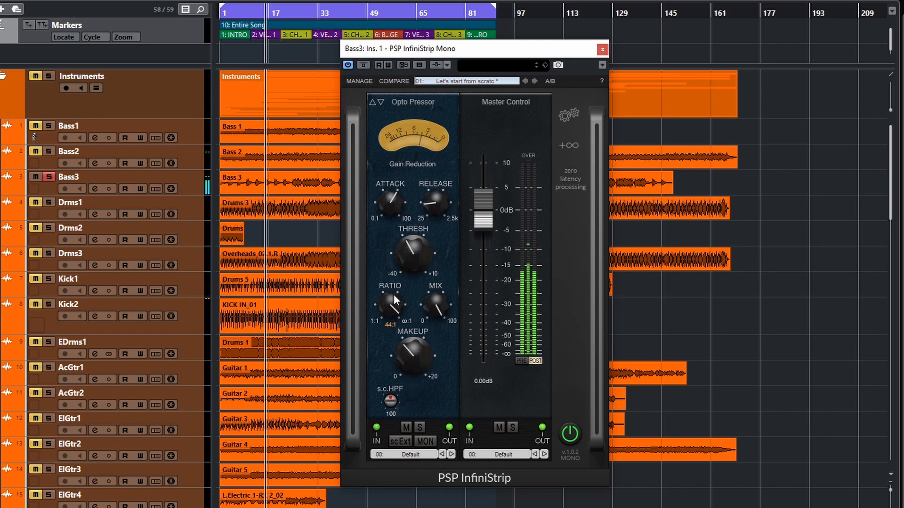
- Raise the Opto Pressor threshold slightly and lower the ratio through 6.0:1 to 2.5:1
{"action": "mouse_move", "coordinate": [406, 252]}
{"action": "left_mouse_down"}
{"action": "mouse_move", "coordinate": [417, 216]}
{"action": "mouse_move", "coordinate": [411, 265]}
{"action": "left_mouse_up"}
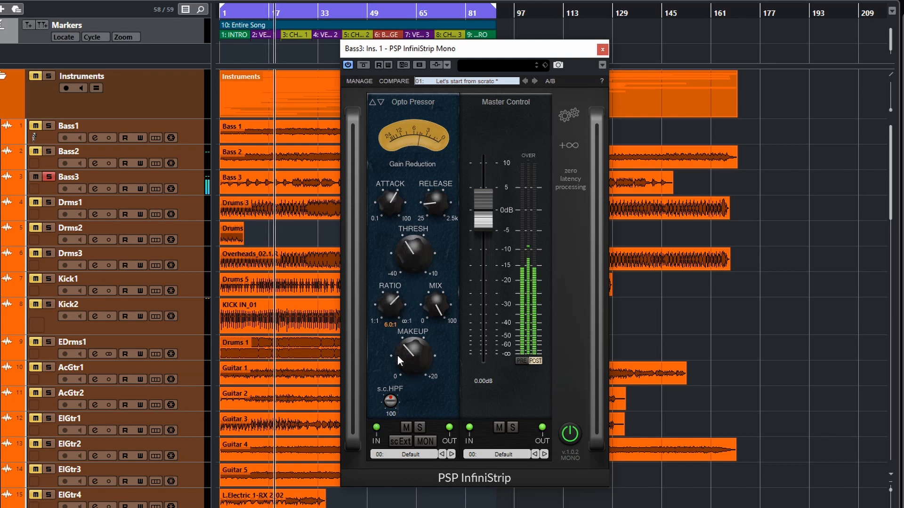
{"action": "left_click_drag", "start_coordinate": [393, 306], "coordinate": [395, 416]}
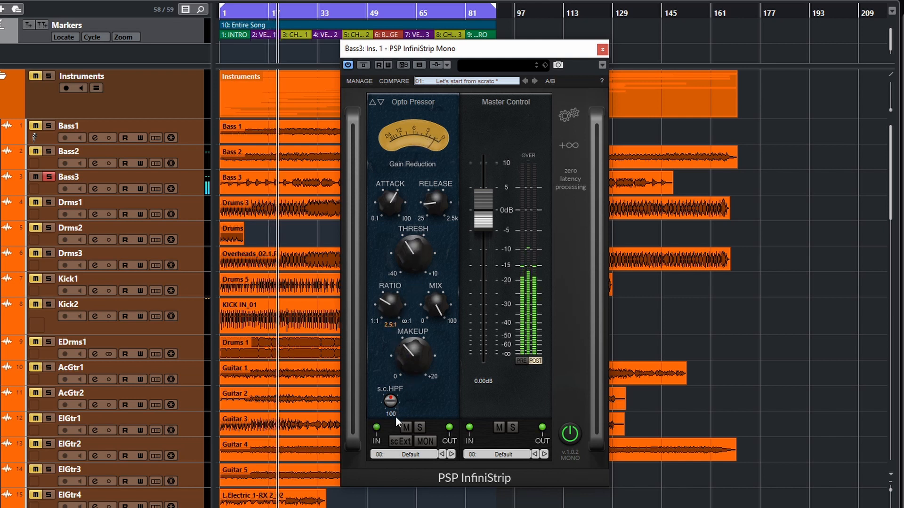
- Raise the ratio to 11:1 and the release to its 2500.0 maximum, replaying the bass from near the beginning
{"action": "left_click_drag", "start_coordinate": [389, 311], "coordinate": [437, 133]}
{"action": "mouse_move", "coordinate": [436, 218]}
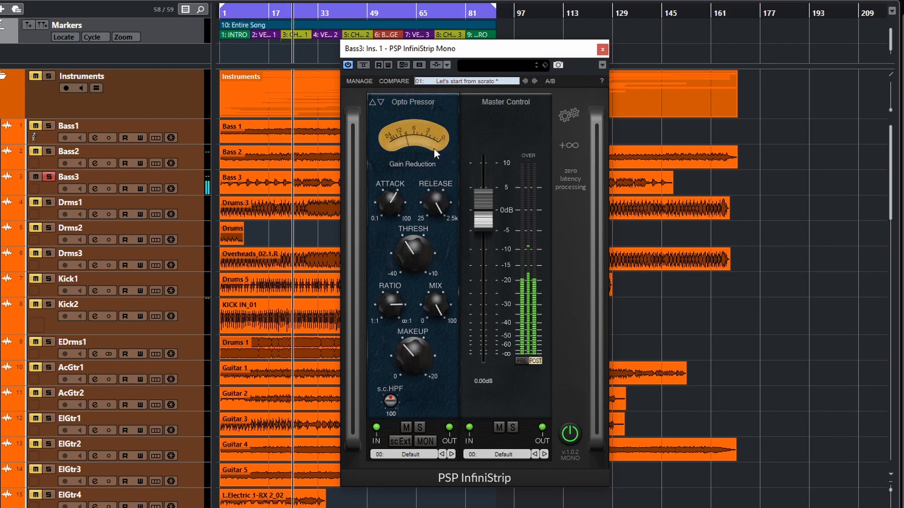
{"action": "key", "text": "space"}
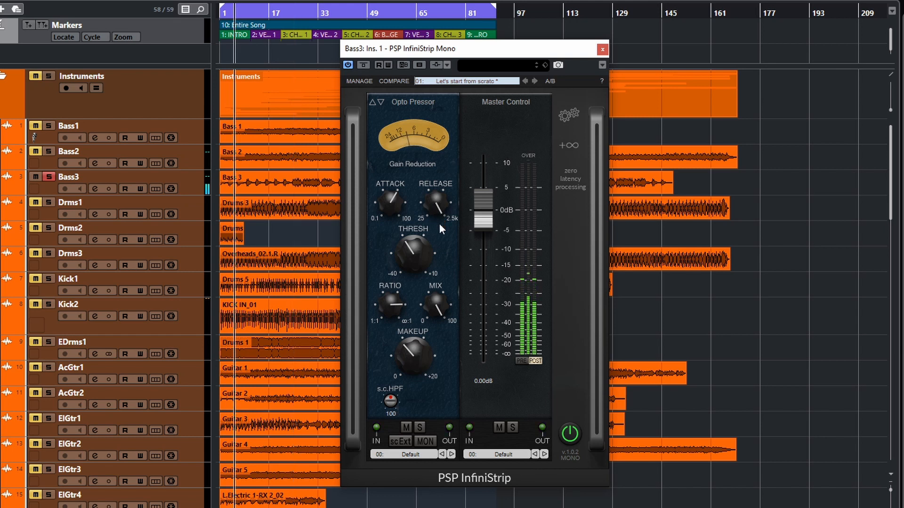
{"action": "key", "text": "space"}
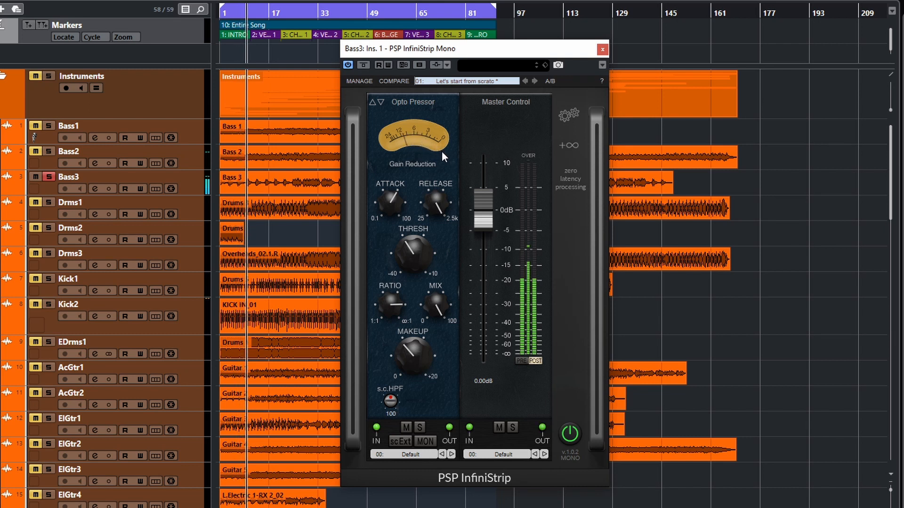
- Drop the release to its 25 minimum, raise it to somewhat below centre, and lower the attack to just above centre
{"action": "mouse_move", "coordinate": [440, 187]}
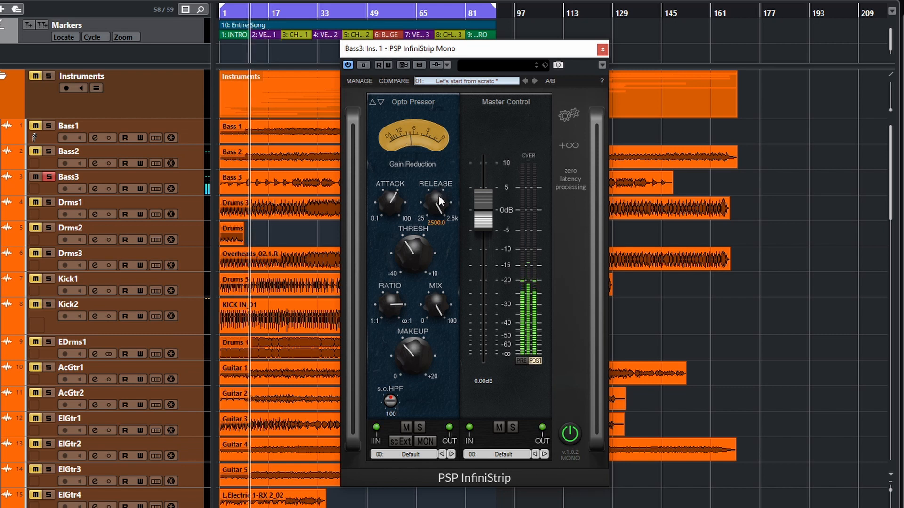
{"action": "left_click_drag", "start_coordinate": [436, 200], "coordinate": [459, 389]}
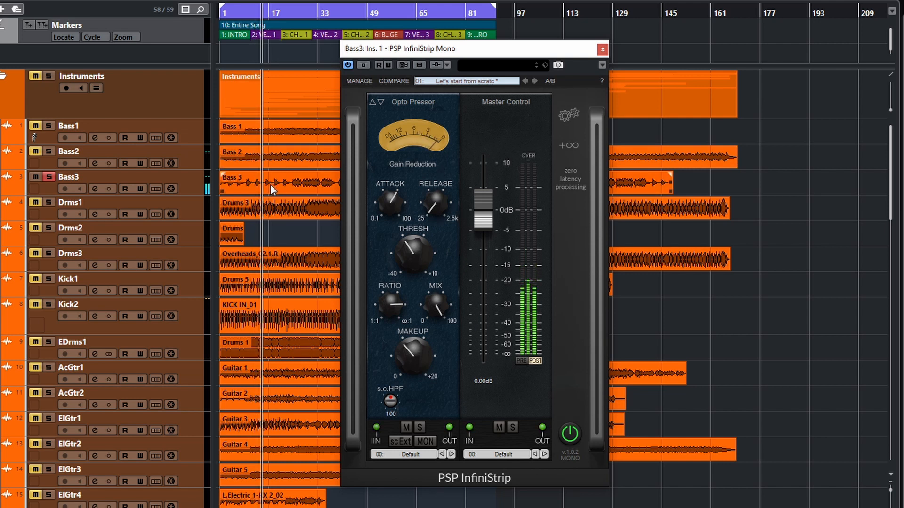
{"action": "left_click_drag", "start_coordinate": [435, 202], "coordinate": [436, 157]}
{"action": "left_click_drag", "start_coordinate": [390, 201], "coordinate": [391, 213]}
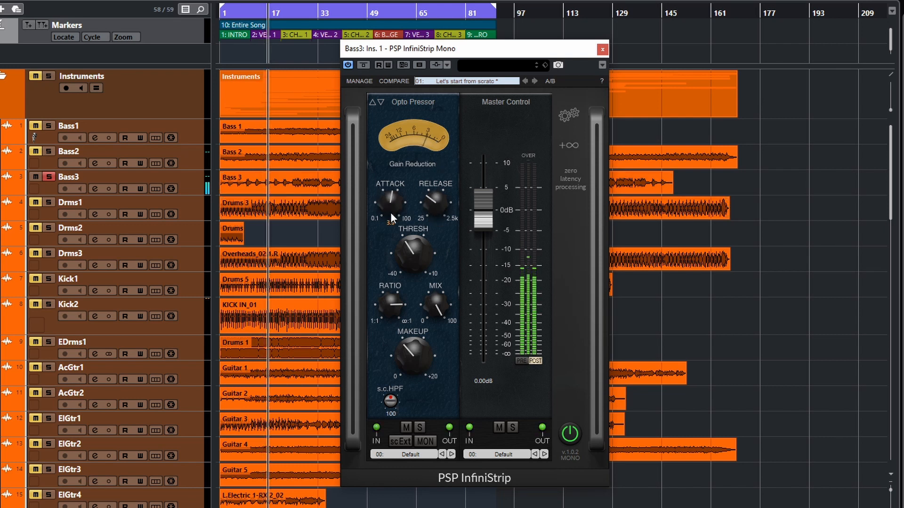
- Raise the threshold to -15.2, nudge the ratio to 12:1 and bring it back lower, restarting playback from near the beginning
{"action": "left_click_drag", "start_coordinate": [414, 269], "coordinate": [413, 254]}
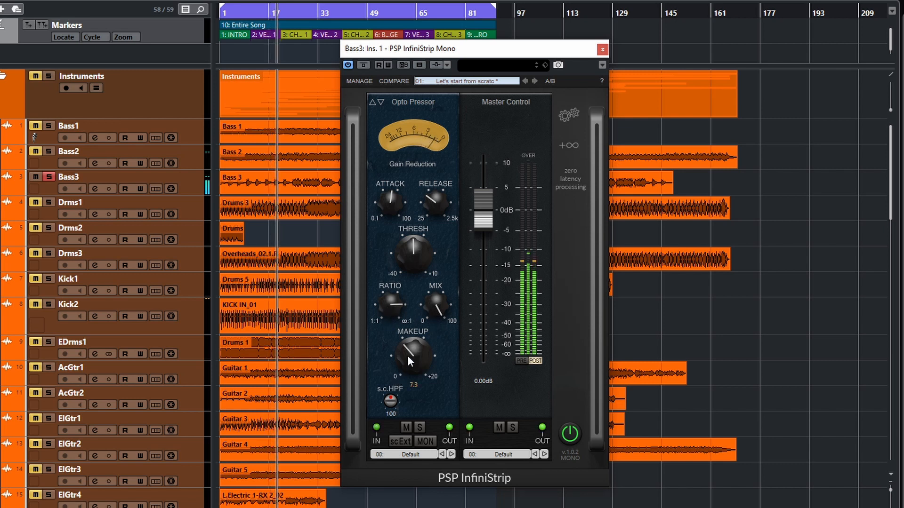
{"action": "key", "text": "space"}
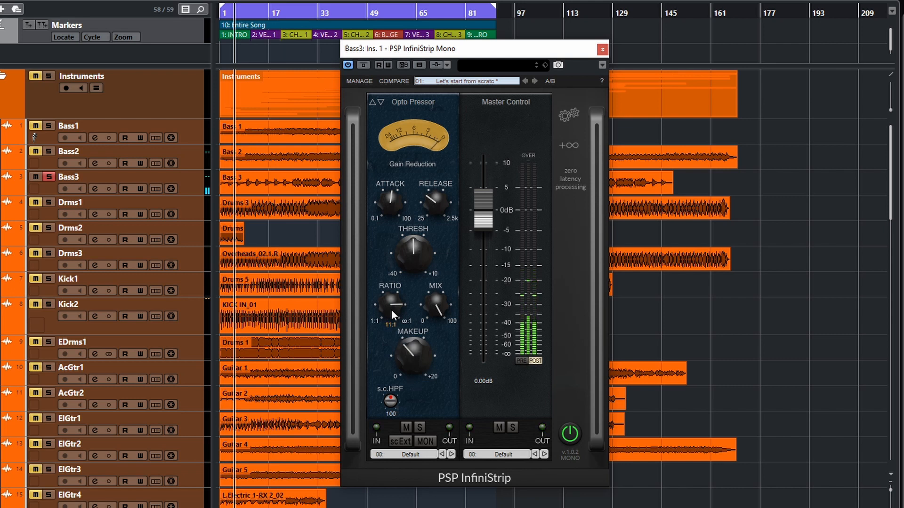
{"action": "mouse_move", "coordinate": [394, 300]}
{"action": "left_mouse_down"}
{"action": "mouse_move", "coordinate": [395, 281]}
{"action": "mouse_move", "coordinate": [393, 289]}
{"action": "left_mouse_up"}
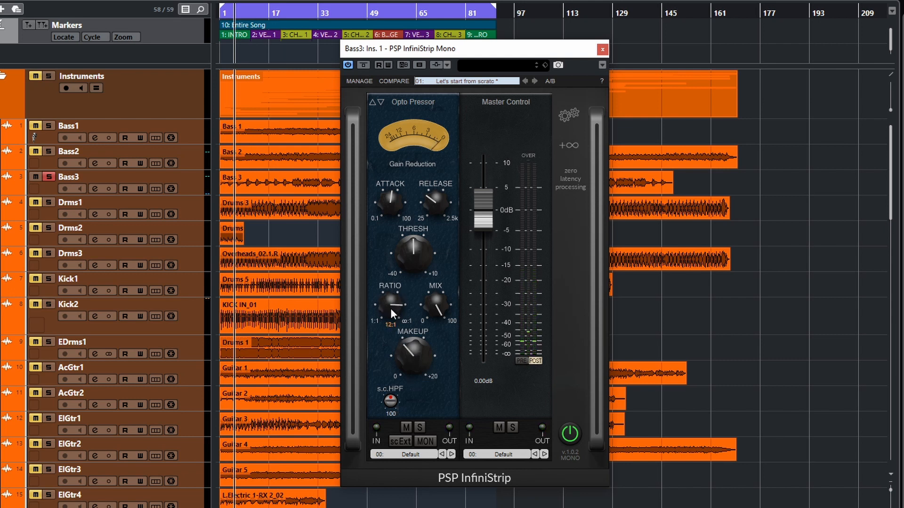
{"action": "left_click_drag", "start_coordinate": [394, 332], "coordinate": [397, 339]}
{"action": "key", "text": "space"}
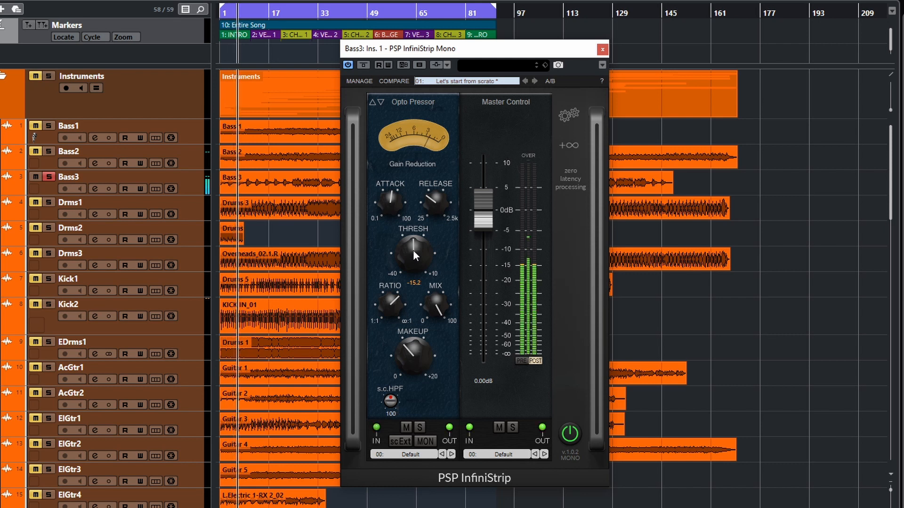
- Lower the Opto Pressor threshold and attack well below centre and set the release to 67.3
{"action": "left_click_drag", "start_coordinate": [413, 250], "coordinate": [408, 276]}
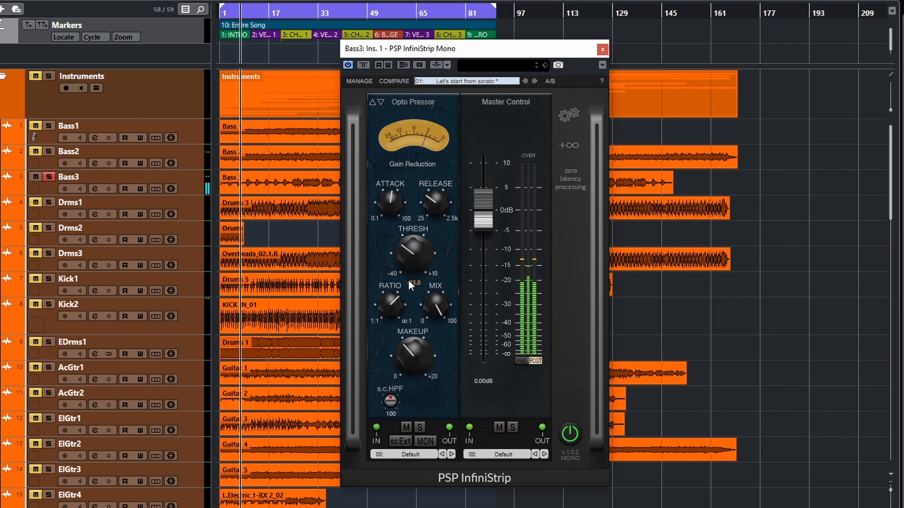
{"action": "left_click_drag", "start_coordinate": [382, 196], "coordinate": [385, 256]}
{"action": "left_click_drag", "start_coordinate": [436, 199], "coordinate": [433, 222]}
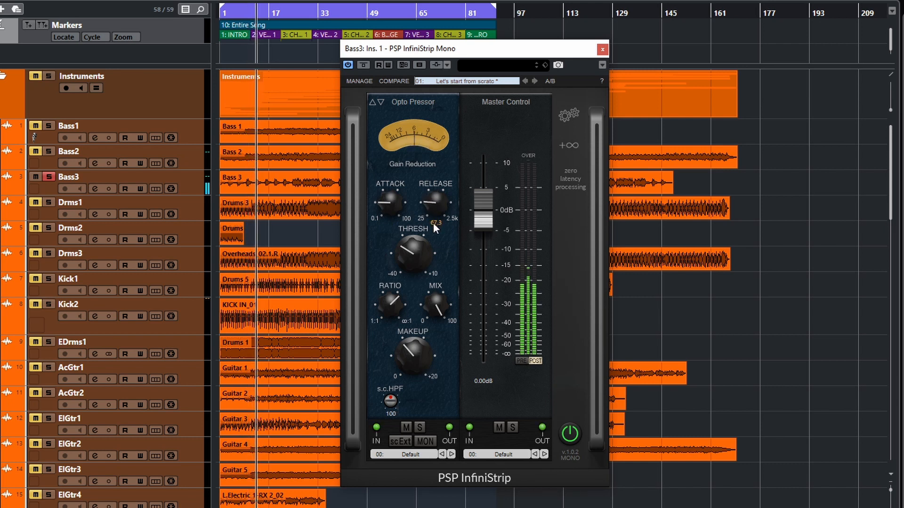
- Raise the Opto Pressor makeup gain to 10.3 and mute the module to compare the unprocessed bass
{"action": "left_click_drag", "start_coordinate": [412, 348], "coordinate": [413, 328]}
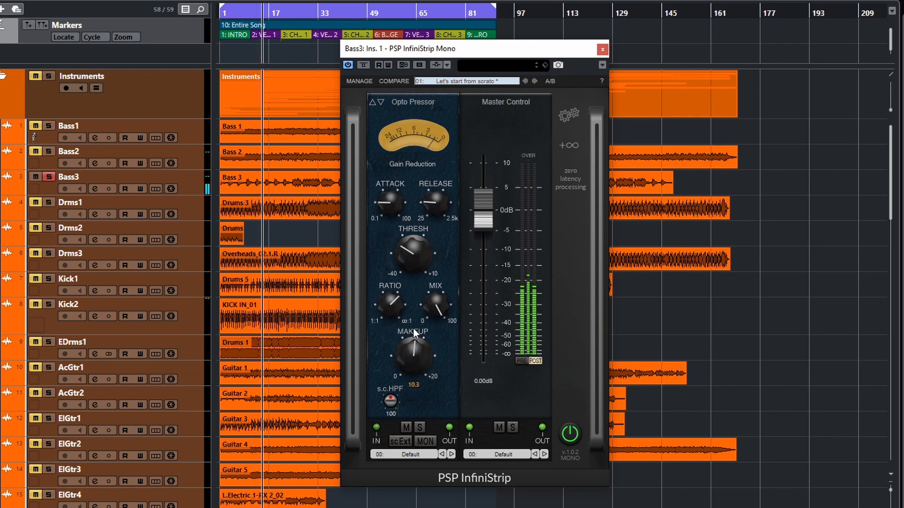
{"action": "left_click", "coordinate": [407, 427]}
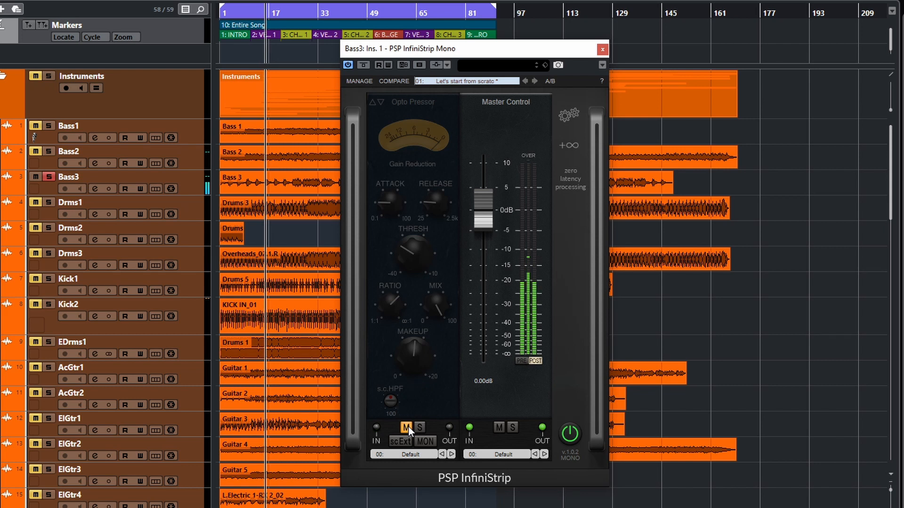
- Unmute the Opto Pressor and lower its makeup gain to 8.2, toggling the module's mute to match the levels
{"action": "left_click", "coordinate": [406, 427]}
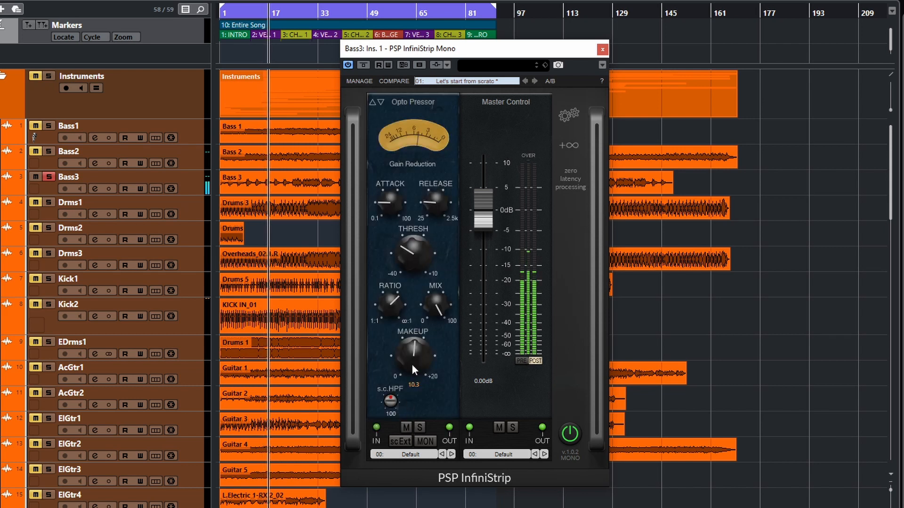
{"action": "left_click_drag", "start_coordinate": [413, 362], "coordinate": [415, 377]}
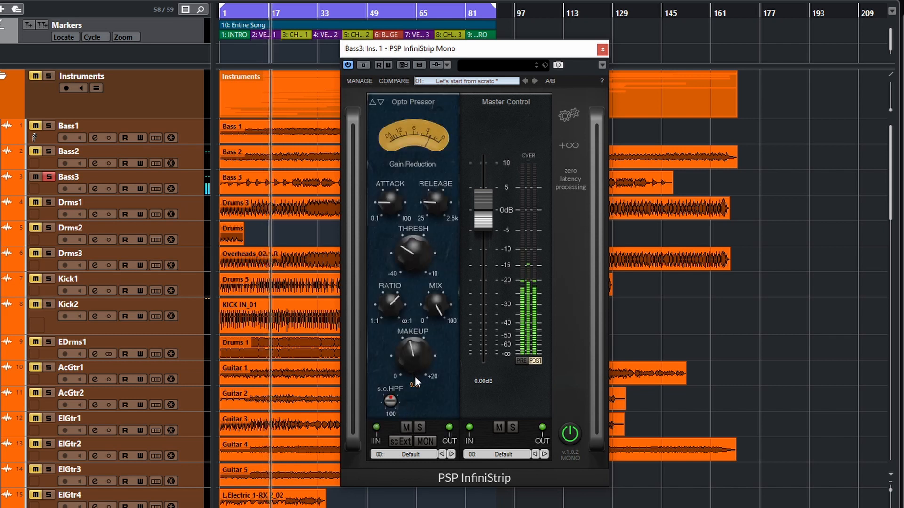
{"action": "left_click", "coordinate": [407, 427]}
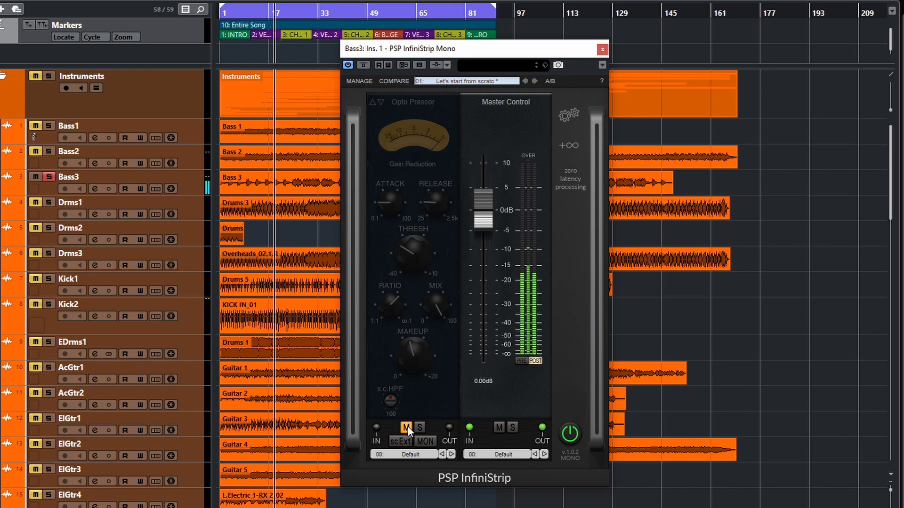
{"action": "left_click", "coordinate": [407, 427]}
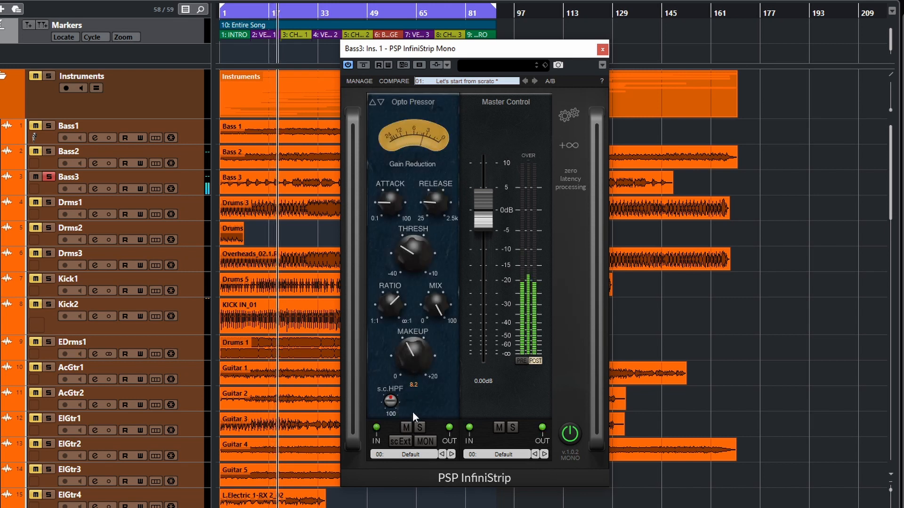
{"action": "left_click", "coordinate": [408, 428]}
{"action": "left_click", "coordinate": [407, 427]}
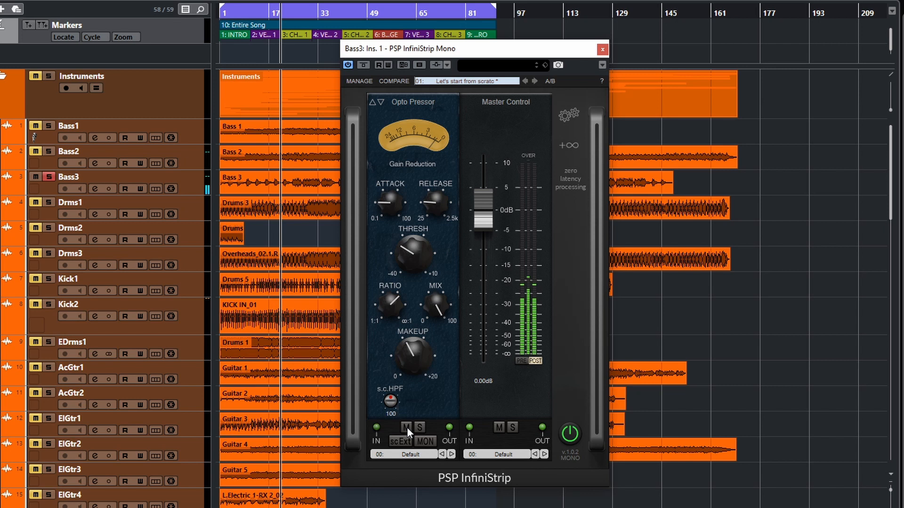
- Compare the bass with and without the Opto Pressor by muting and unmuting the module during playback
{"action": "left_click", "coordinate": [407, 427]}
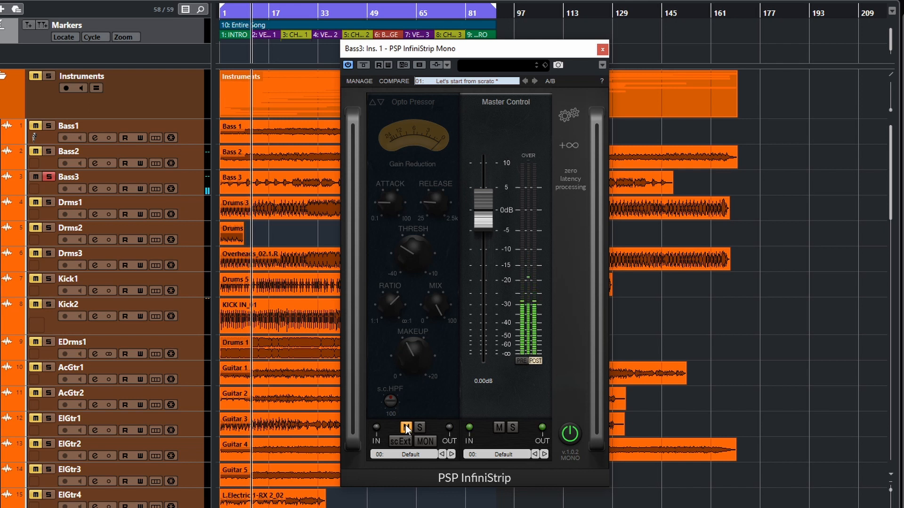
{"action": "left_click", "coordinate": [405, 426]}
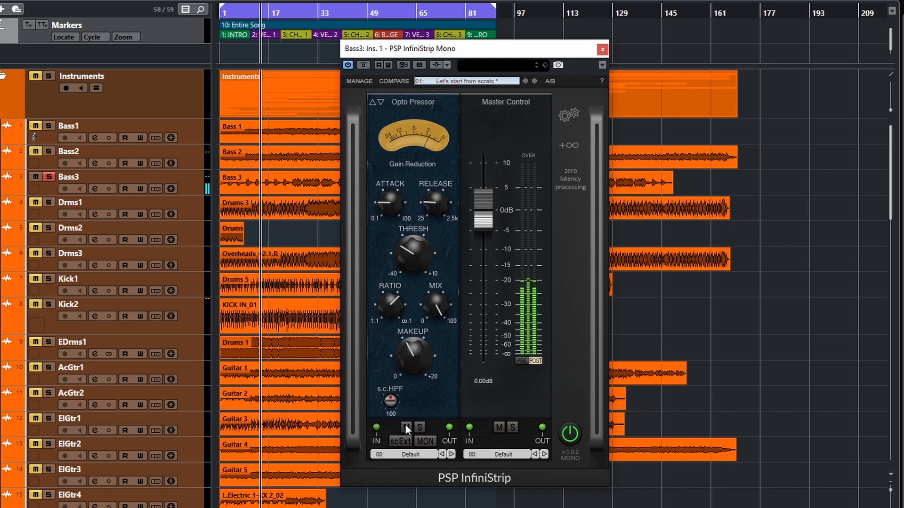
{"action": "left_click", "coordinate": [405, 425]}
{"action": "left_click", "coordinate": [405, 425]}
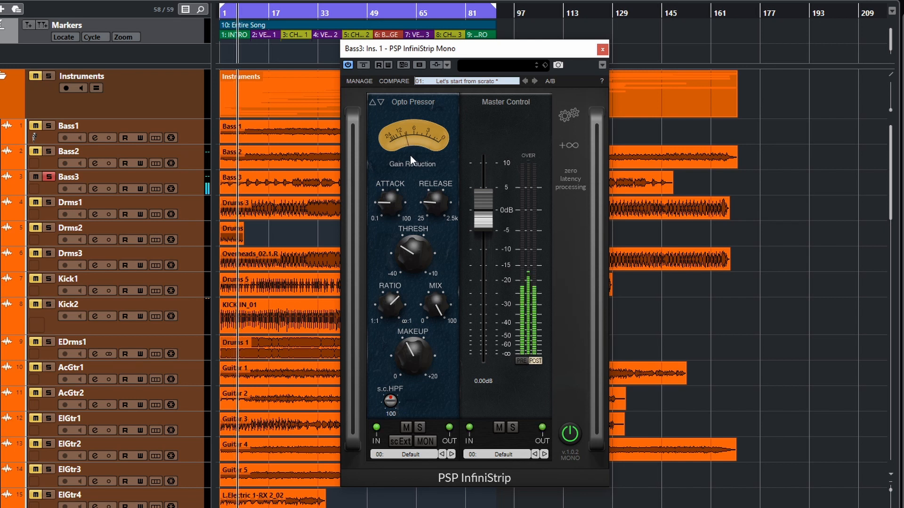
- Sweep the Opto Pressor mix down near its minimum, bring it to 39%, and compare against the muted module
{"action": "left_click_drag", "start_coordinate": [440, 304], "coordinate": [439, 330]}
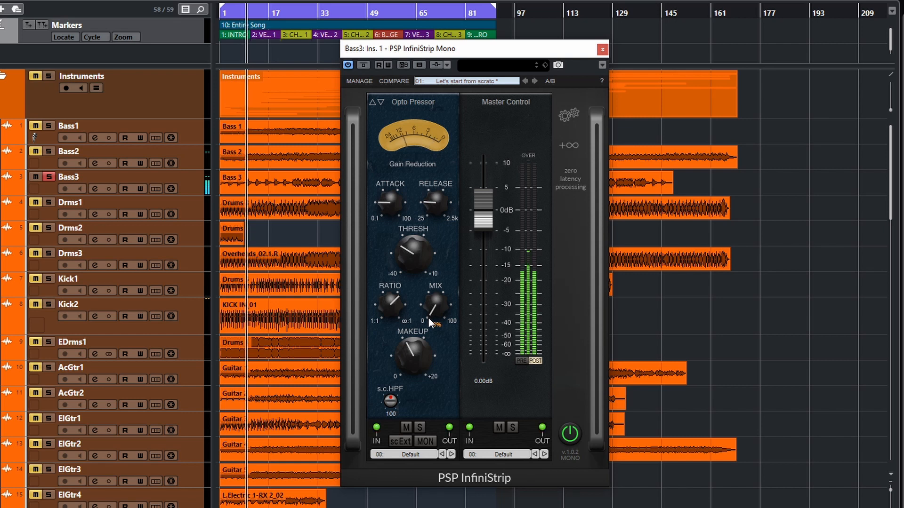
{"action": "left_click_drag", "start_coordinate": [438, 311], "coordinate": [430, 236]}
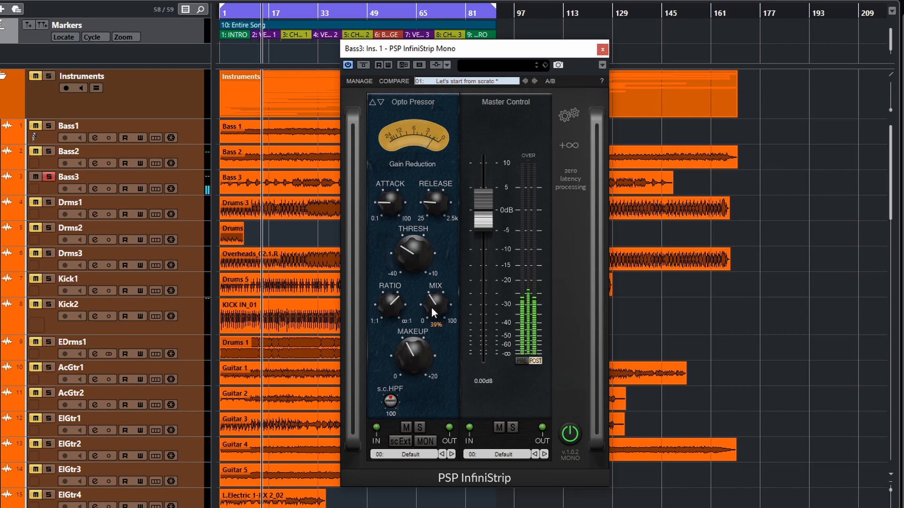
{"action": "left_click", "coordinate": [406, 427]}
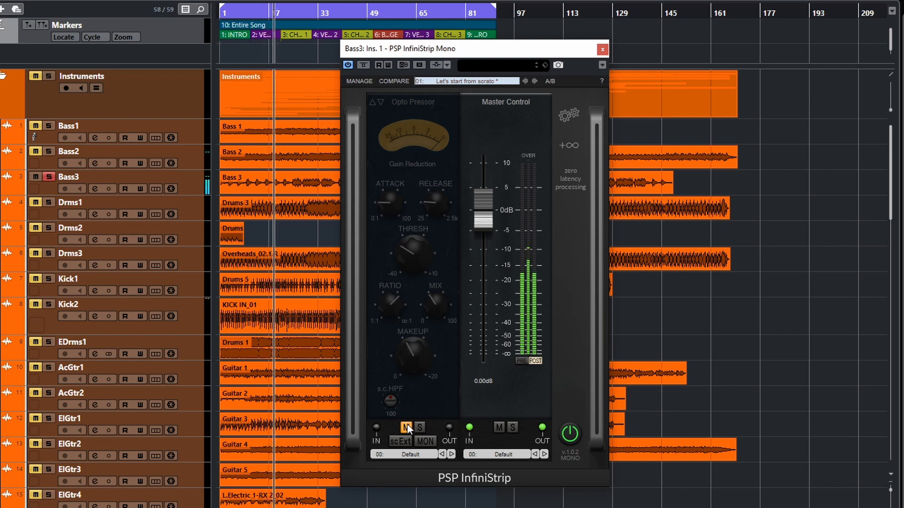
{"action": "left_click", "coordinate": [407, 426]}
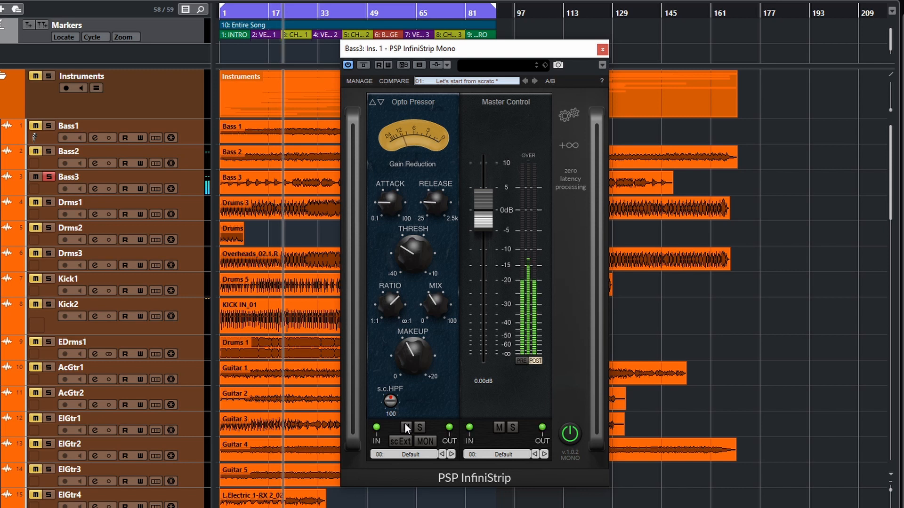
- Sweep the s.c.HPF between Off and 1k in monitoring mode, exit monitoring, and set the filter to Off
{"action": "mouse_move", "coordinate": [443, 314]}
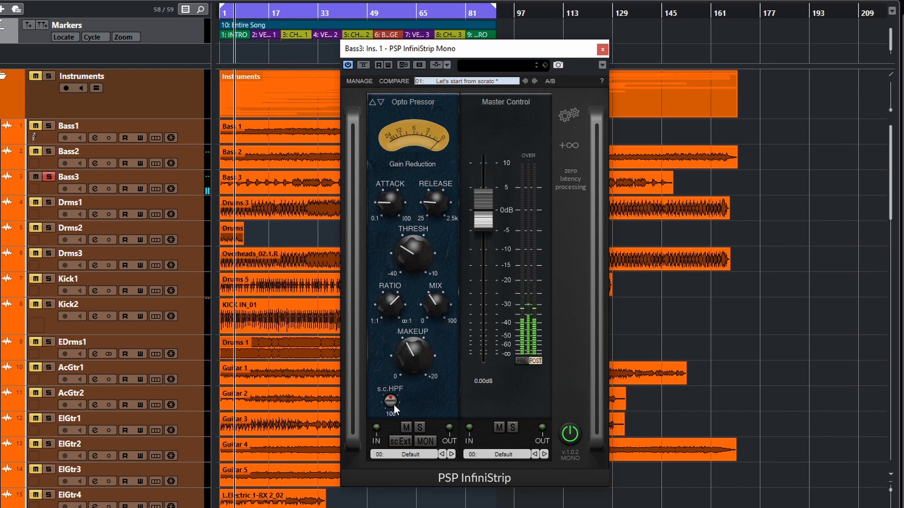
{"action": "left_click", "coordinate": [424, 442]}
{"action": "left_click_drag", "start_coordinate": [390, 399], "coordinate": [397, 418]}
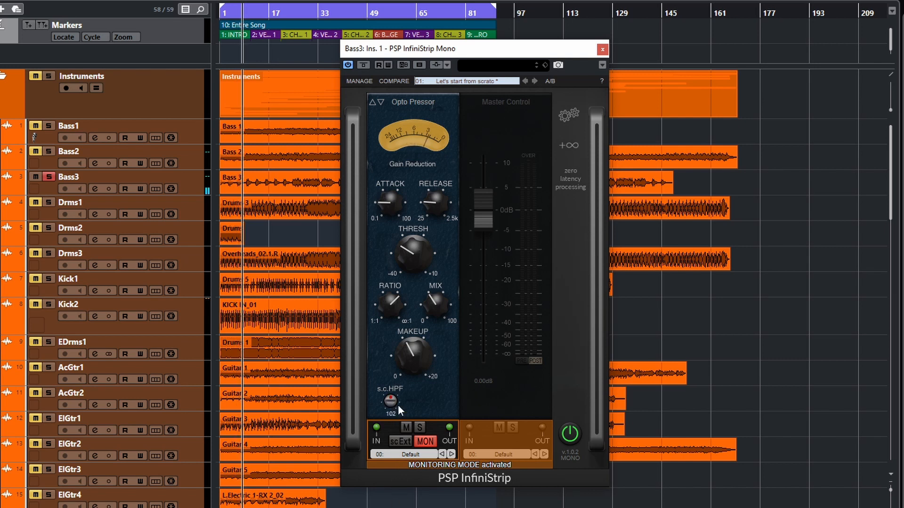
{"action": "left_click_drag", "start_coordinate": [397, 405], "coordinate": [397, 507]}
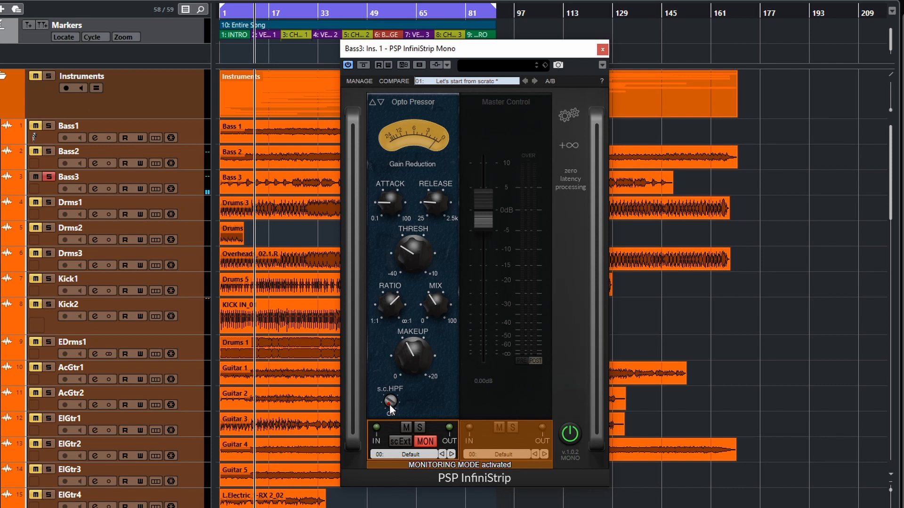
{"action": "left_click_drag", "start_coordinate": [389, 403], "coordinate": [390, 206]}
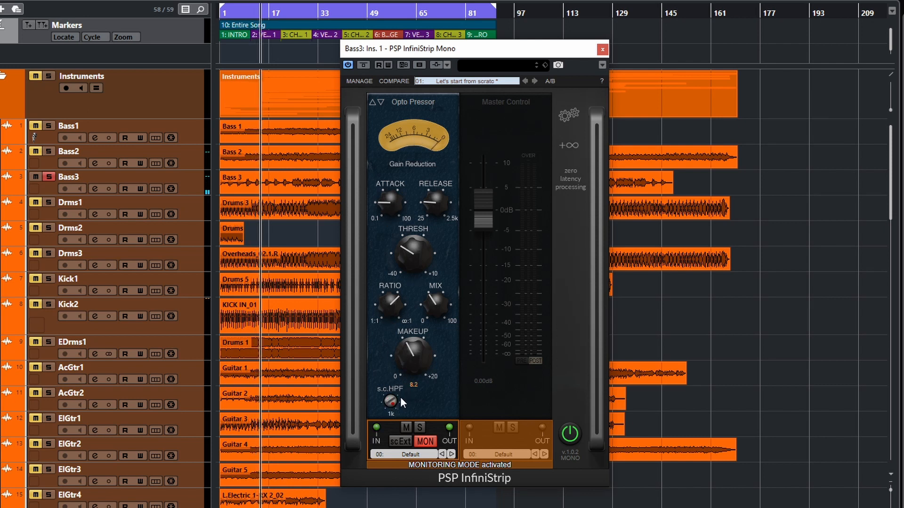
{"action": "left_click", "coordinate": [428, 444]}
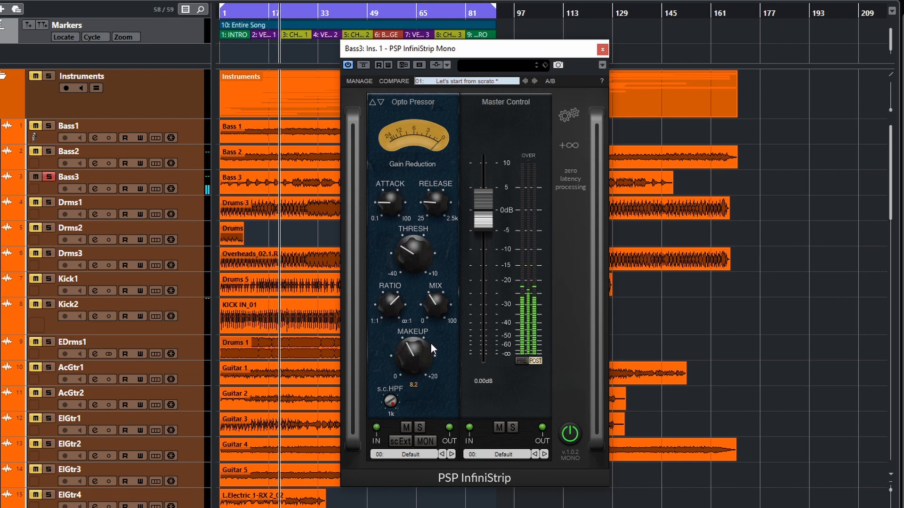
{"action": "left_click_drag", "start_coordinate": [391, 401], "coordinate": [395, 505]}
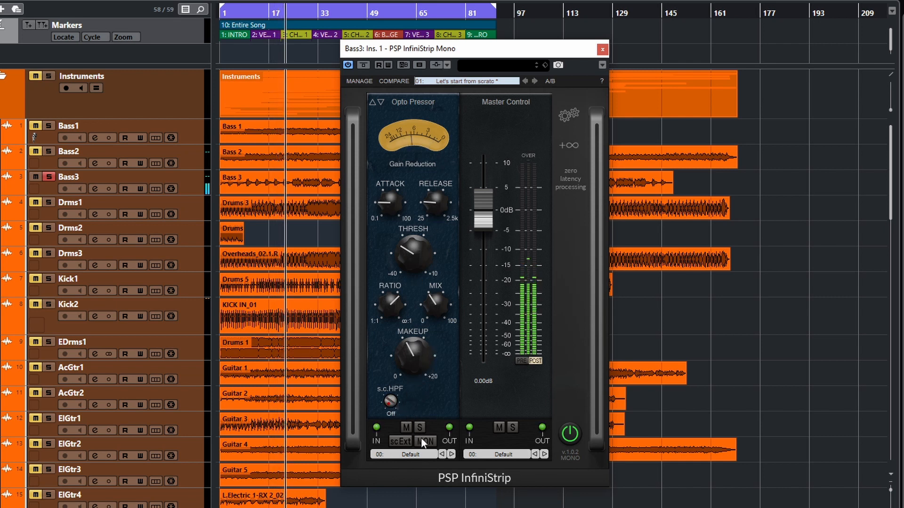
{"action": "mouse_move", "coordinate": [427, 360]}
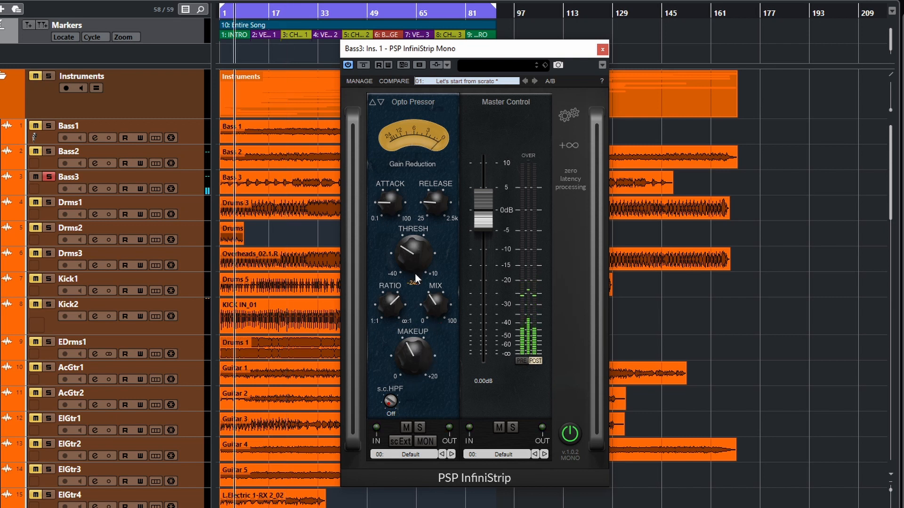
- Raise the attack above centre and threshold to just below centre, lower the release slightly, reduce the ratio below centre, and set the mix to maximum
{"action": "left_click_drag", "start_coordinate": [390, 208], "coordinate": [388, 160]}
{"action": "mouse_move", "coordinate": [423, 207]}
{"action": "left_click_drag", "start_coordinate": [429, 201], "coordinate": [430, 224]}
{"action": "left_click_drag", "start_coordinate": [413, 255], "coordinate": [412, 230]}
{"action": "left_click_drag", "start_coordinate": [388, 305], "coordinate": [391, 358]}
{"action": "left_click_drag", "start_coordinate": [435, 300], "coordinate": [456, 250]}
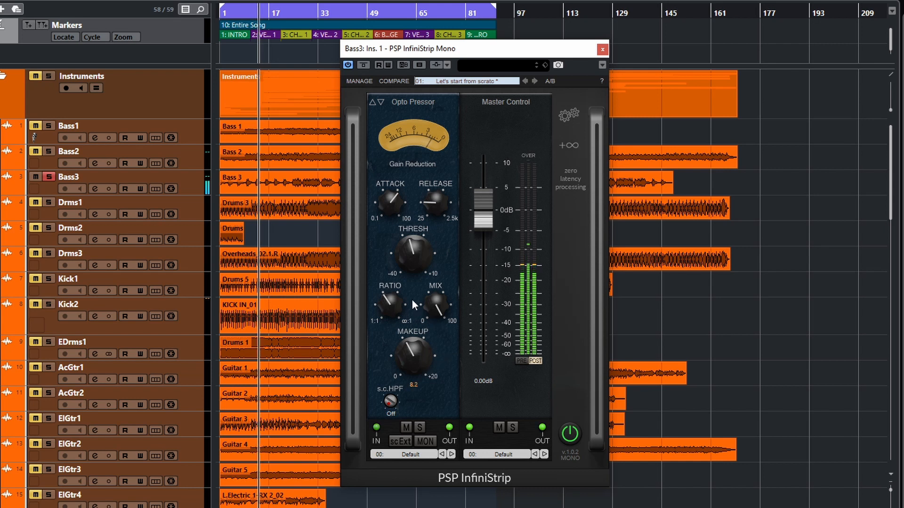
- Lower the Opto Pressor makeup gain to 4.5, toggling the module's mute to match the unprocessed level
{"action": "left_click_drag", "start_coordinate": [411, 353], "coordinate": [413, 377]}
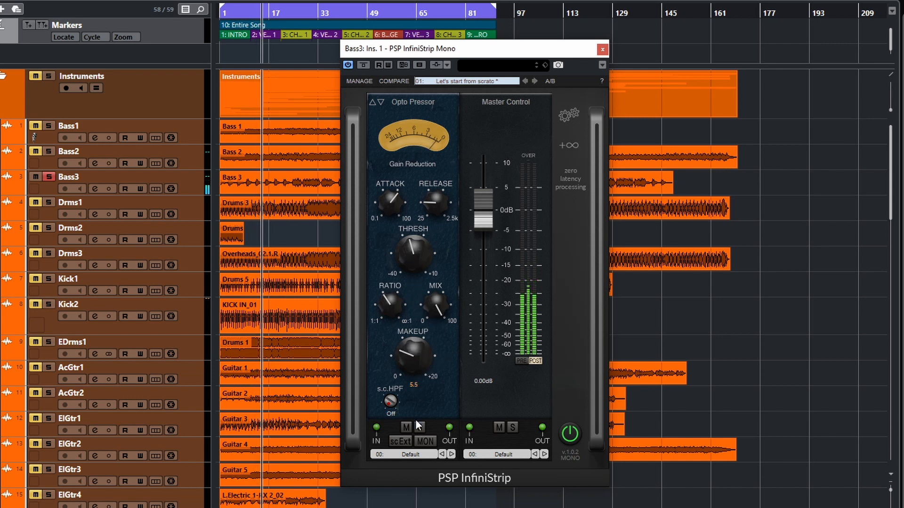
{"action": "left_click", "coordinate": [406, 428]}
{"action": "left_click", "coordinate": [406, 428]}
{"action": "mouse_move", "coordinate": [414, 371]}
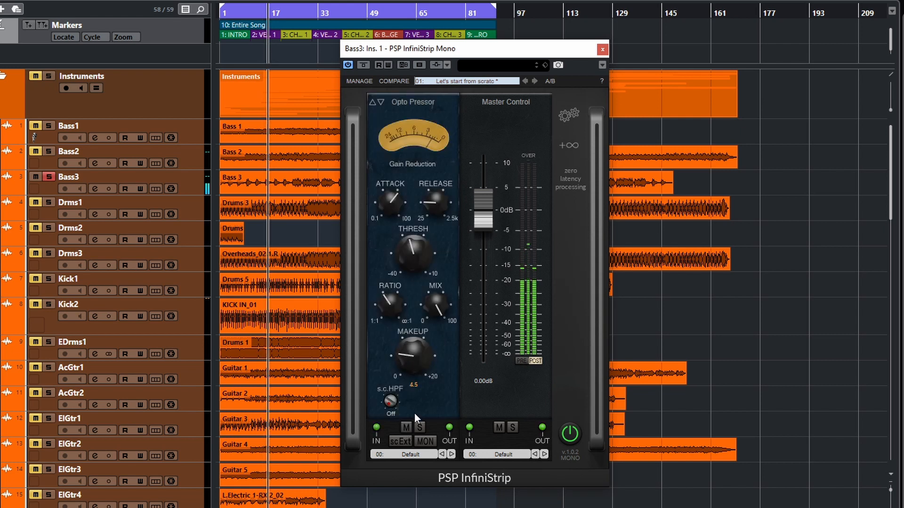
{"action": "left_click", "coordinate": [409, 424]}
{"action": "left_click", "coordinate": [408, 424]}
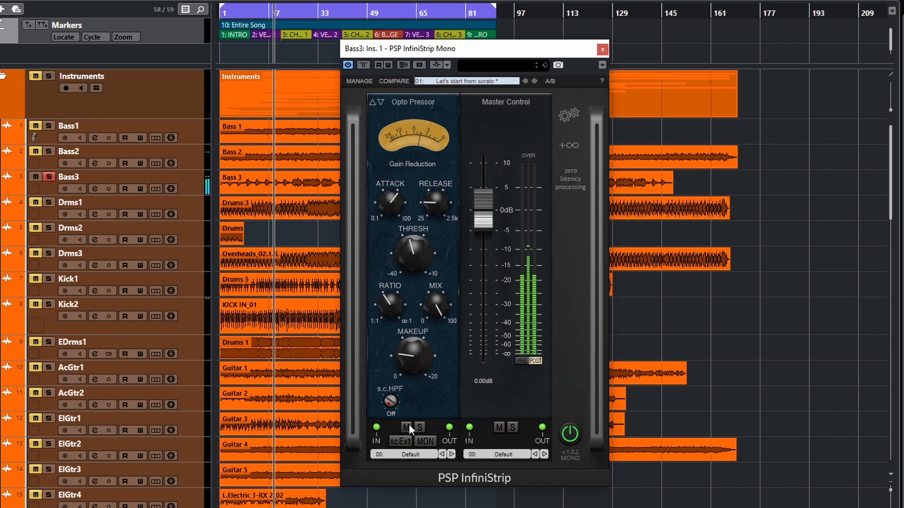
{"action": "left_click", "coordinate": [409, 424]}
{"action": "left_click", "coordinate": [409, 424]}
- Stop playback, raise the Master Control fader to 4.96 dB, and restart playback
{"action": "key", "text": "space"}
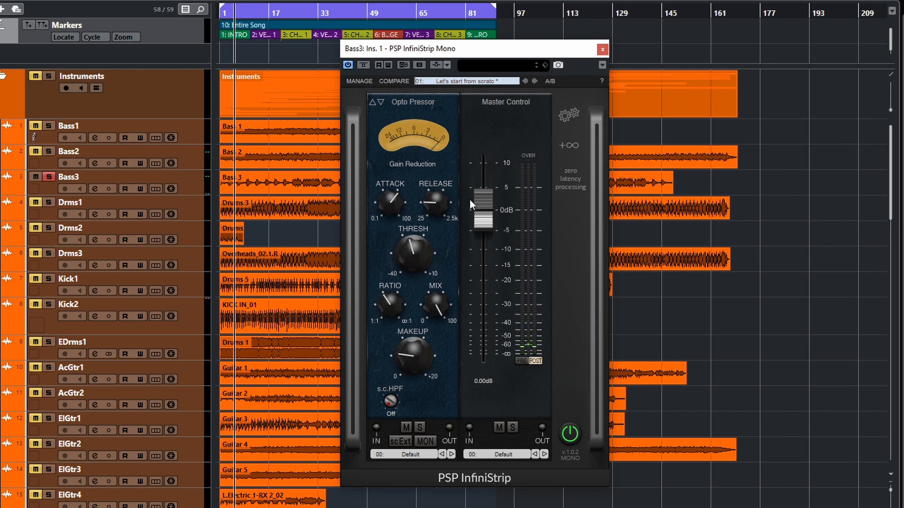
{"action": "left_click_drag", "start_coordinate": [481, 221], "coordinate": [482, 199]}
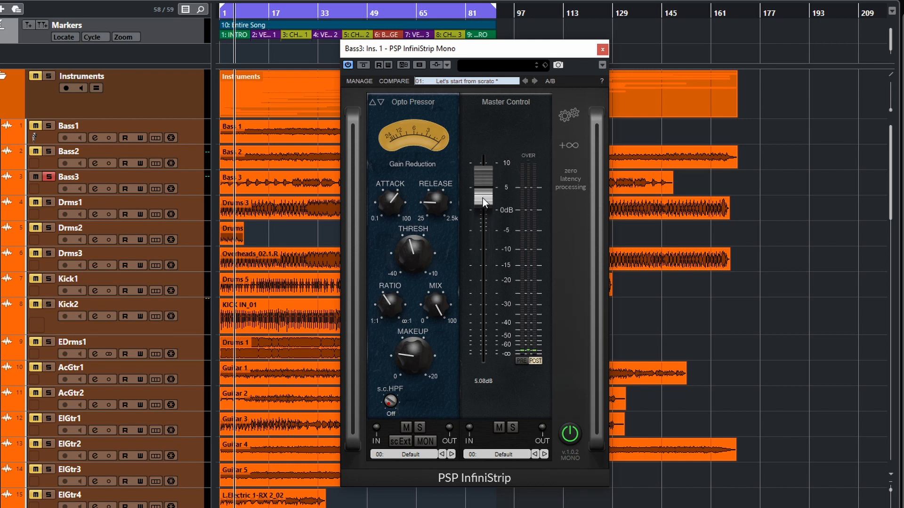
{"action": "key", "text": "space"}
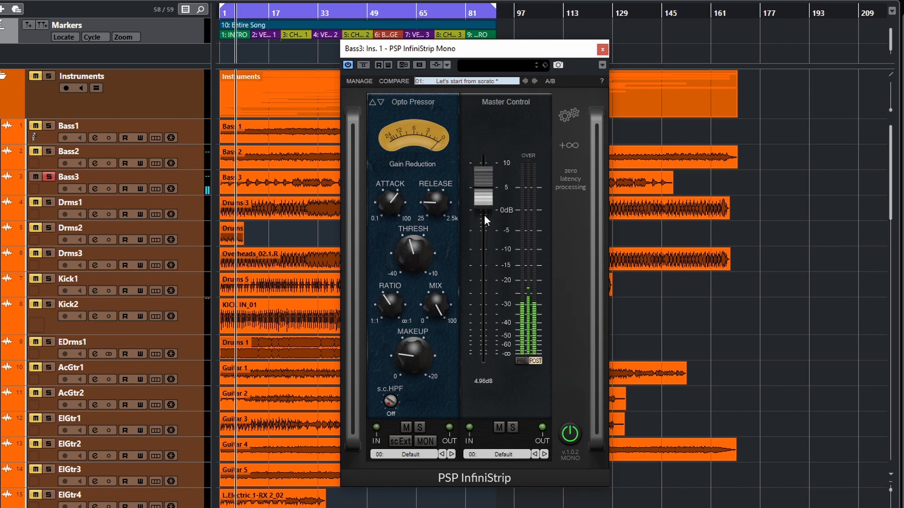
- Switch the compressor through FET Pressor and VCA Pressor and back to Opto Pressor to compare their sound
{"action": "left_click", "coordinate": [382, 102]}
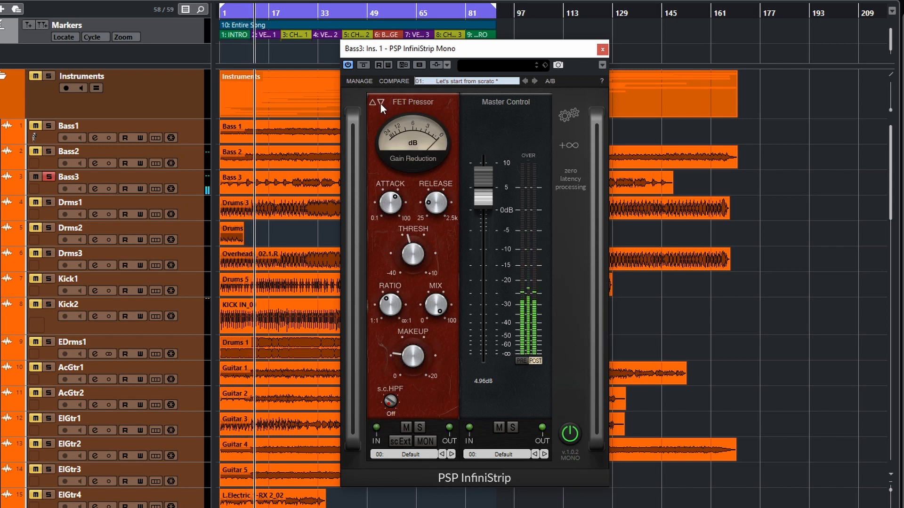
{"action": "left_click", "coordinate": [379, 103]}
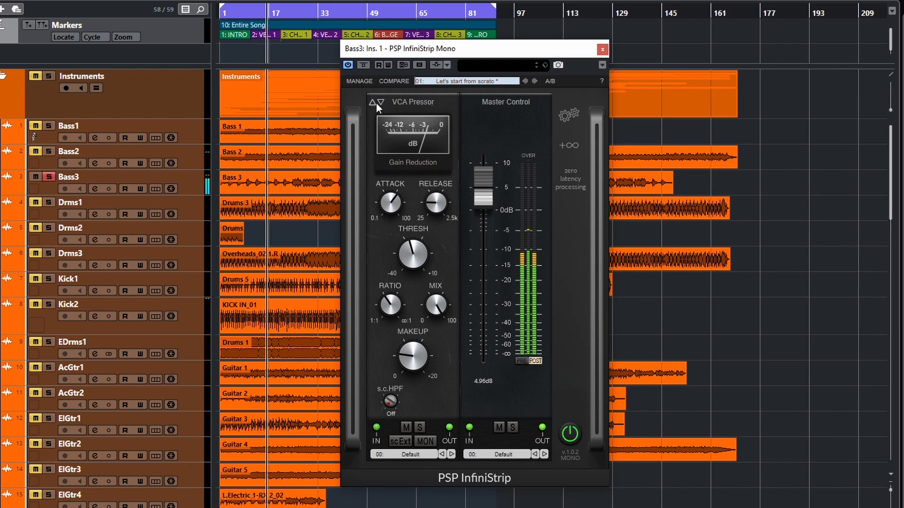
{"action": "left_click", "coordinate": [369, 102]}
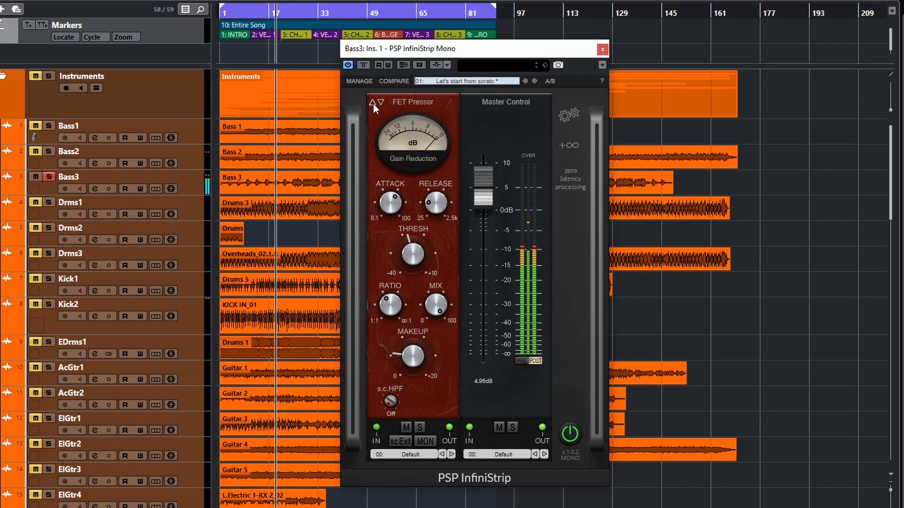
{"action": "left_click", "coordinate": [373, 103]}
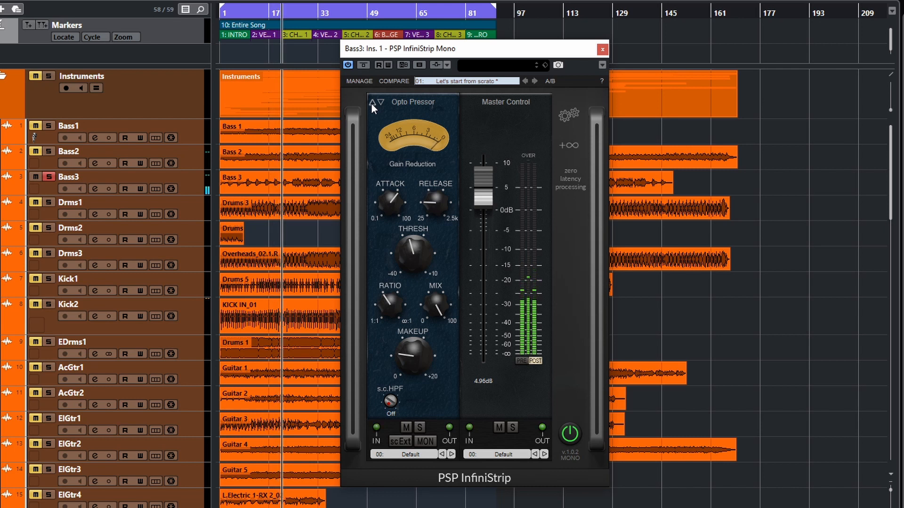
- Cycle again through the FET and VCA Pressors back to Opto Pressor, and lower the Master Control fader to 0.70 dB
{"action": "left_click", "coordinate": [381, 103]}
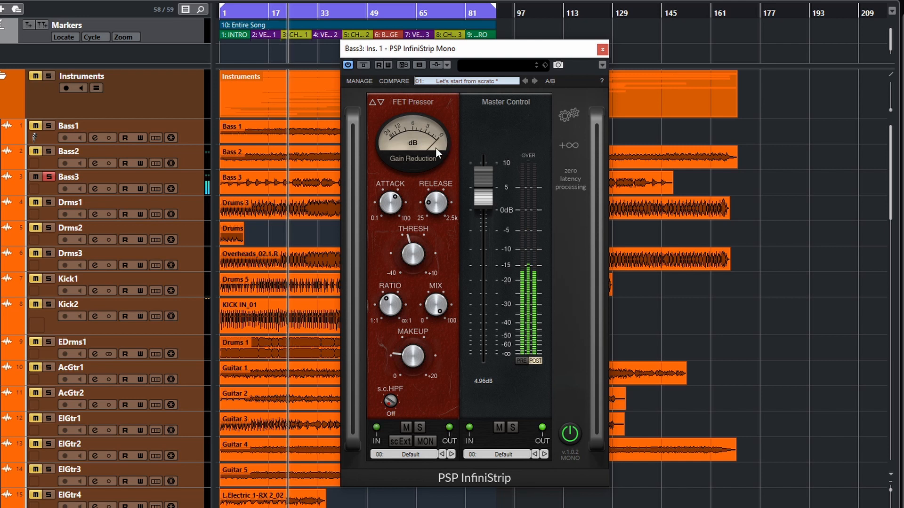
{"action": "left_click", "coordinate": [379, 102]}
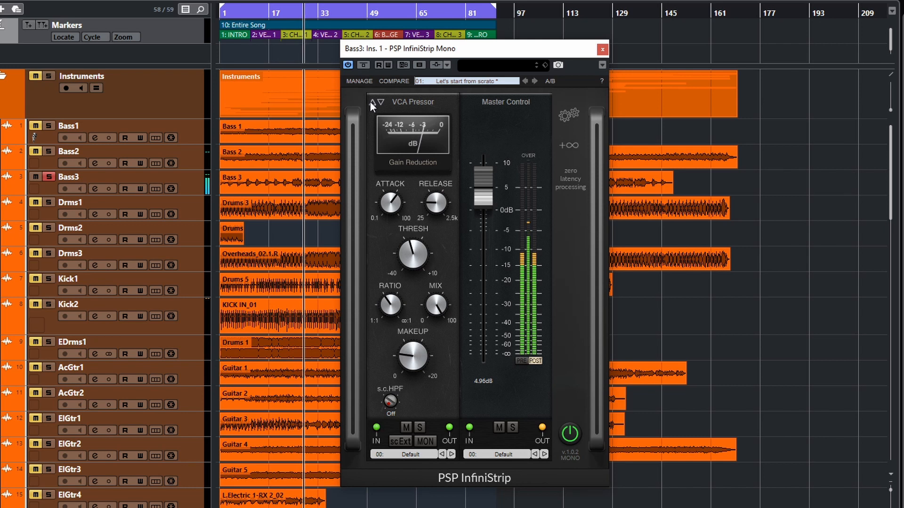
{"action": "left_click", "coordinate": [370, 102]}
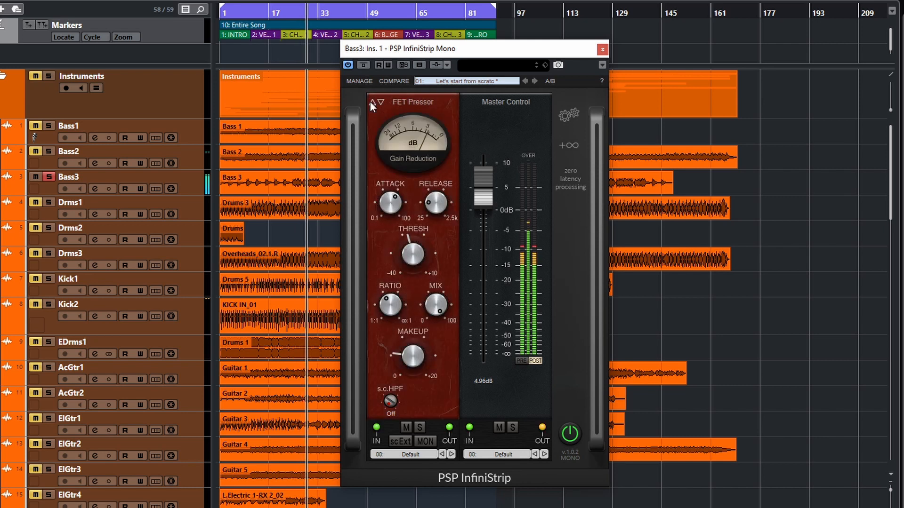
{"action": "left_click", "coordinate": [371, 103]}
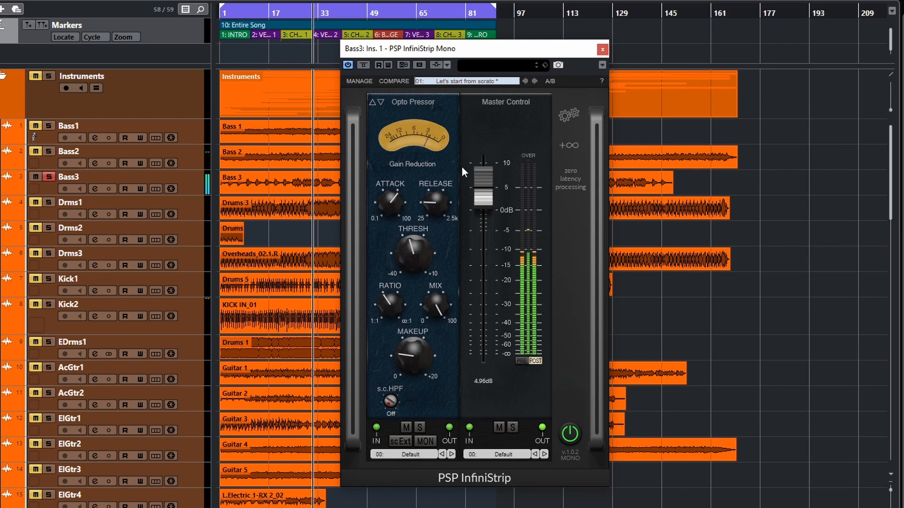
{"action": "left_click_drag", "start_coordinate": [485, 199], "coordinate": [480, 222]}
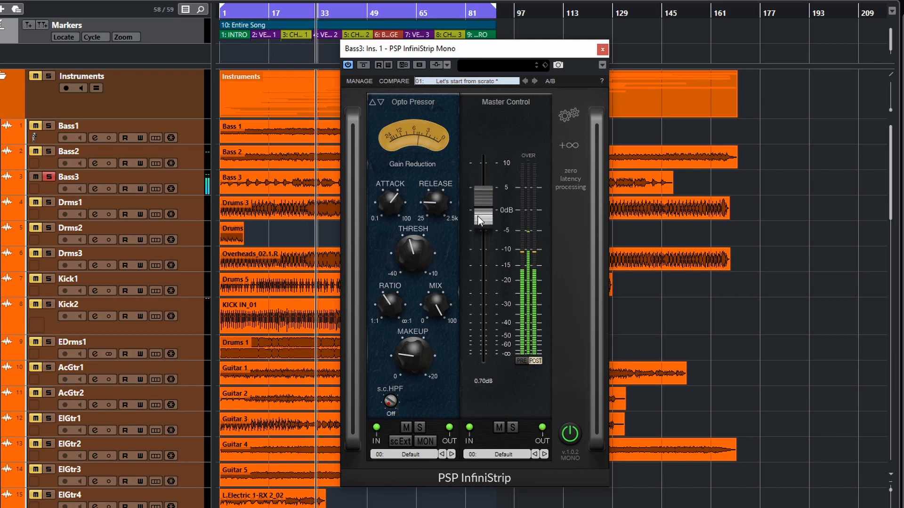
- Switch the bass compressor to FET Pressor with the fastest attack, release 25.0, threshold -21.8 and makeup 6.6
{"action": "left_click", "coordinate": [381, 102]}
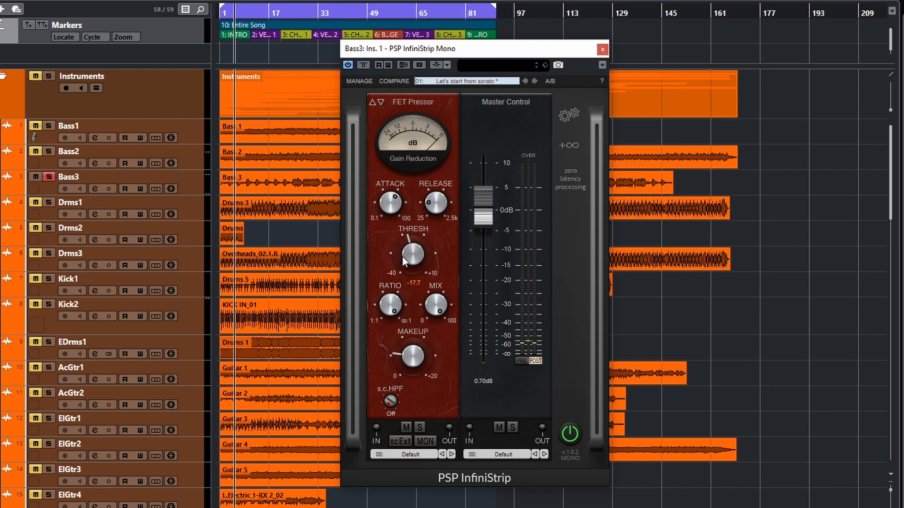
{"action": "left_click_drag", "start_coordinate": [390, 203], "coordinate": [385, 252]}
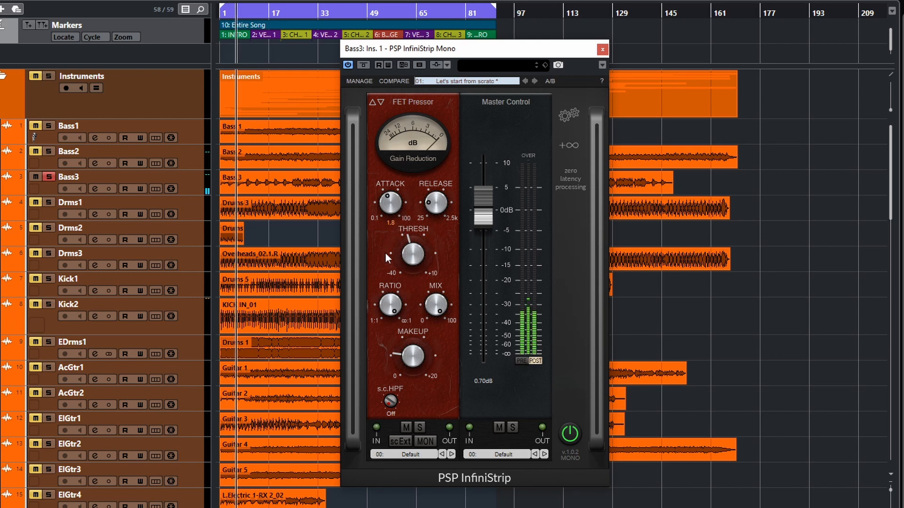
{"action": "left_click", "coordinate": [422, 255]}
{"action": "left_click_drag", "start_coordinate": [422, 255], "coordinate": [412, 273]}
{"action": "left_click", "coordinate": [419, 362]}
{"action": "left_click_drag", "start_coordinate": [417, 334], "coordinate": [417, 331]}
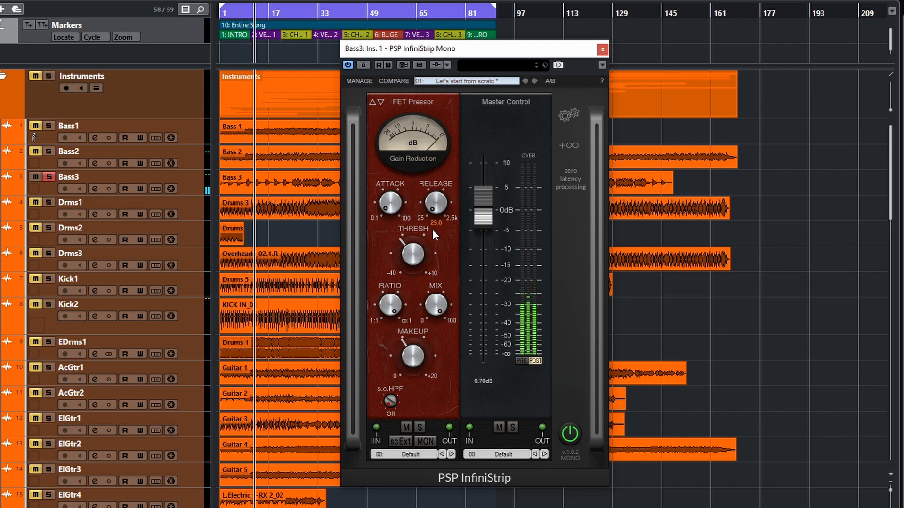
{"action": "mouse_move", "coordinate": [405, 359]}
{"action": "left_mouse_down"}
{"action": "mouse_move", "coordinate": [407, 334]}
{"action": "mouse_move", "coordinate": [400, 361]}
{"action": "left_mouse_up"}
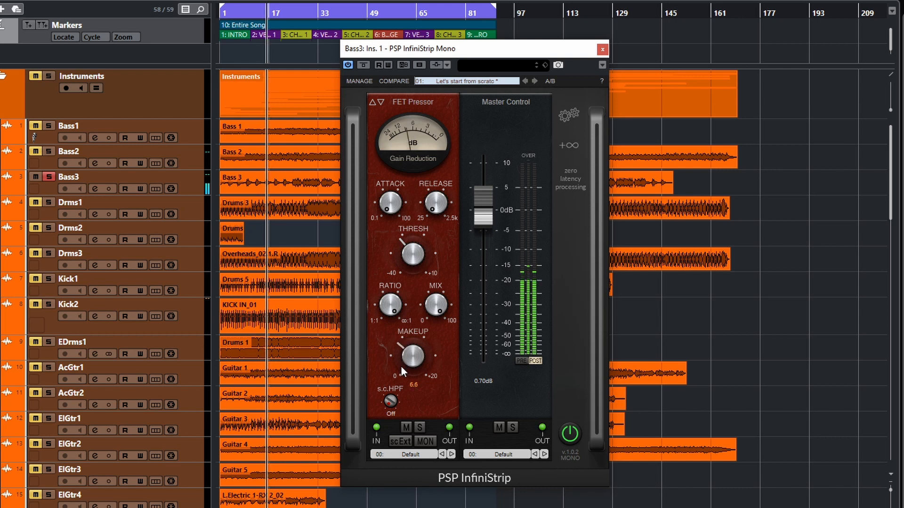
- Reduce the FET Pressor mix to 40% and adjust its makeup gain, toggling the module's mute to compare levels
{"action": "left_click_drag", "start_coordinate": [424, 301], "coordinate": [450, 303]}
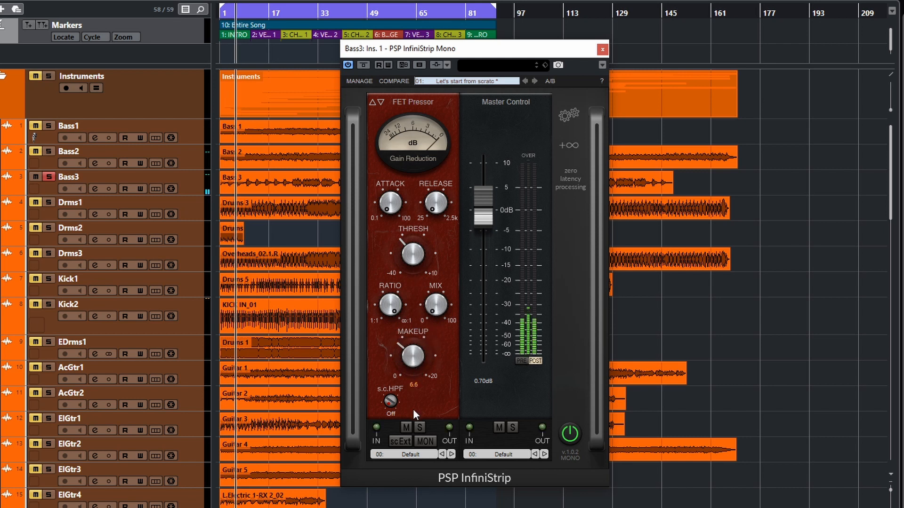
{"action": "left_click_drag", "start_coordinate": [409, 363], "coordinate": [409, 352]}
{"action": "left_click_drag", "start_coordinate": [426, 314], "coordinate": [434, 239]}
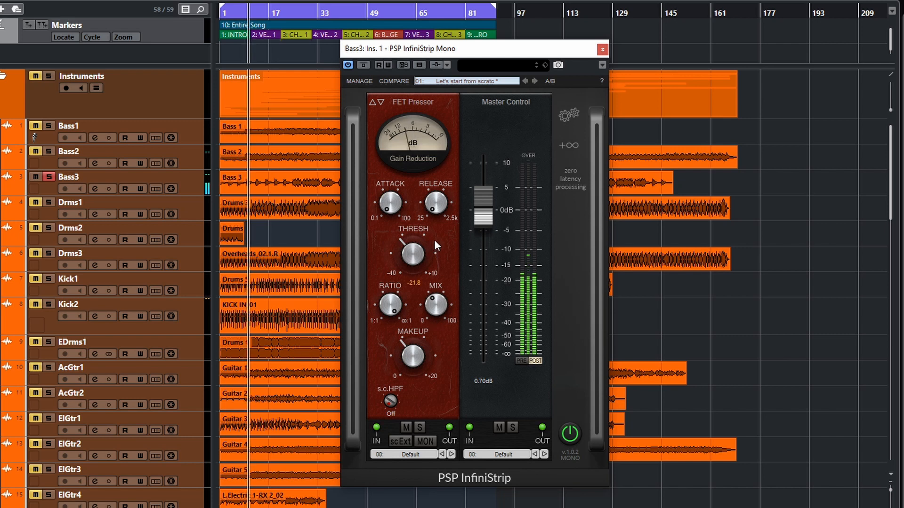
{"action": "left_click", "coordinate": [404, 426]}
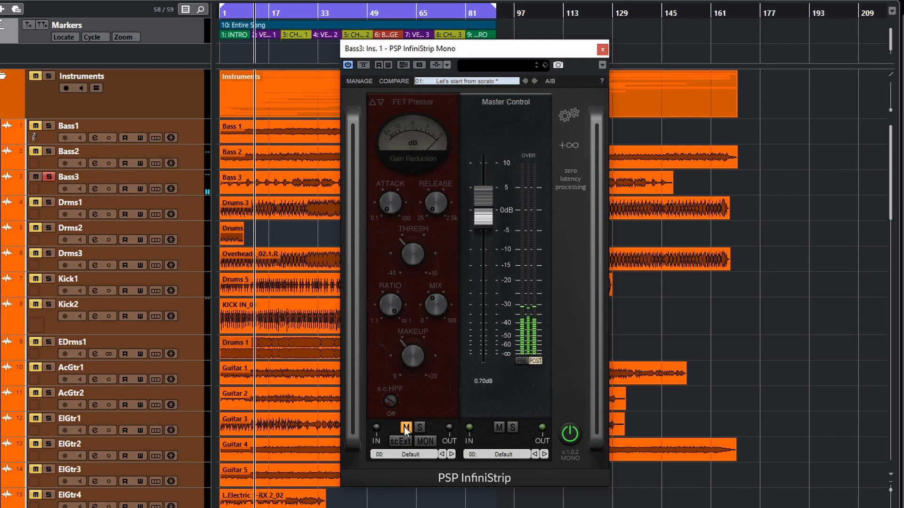
{"action": "left_click", "coordinate": [404, 427]}
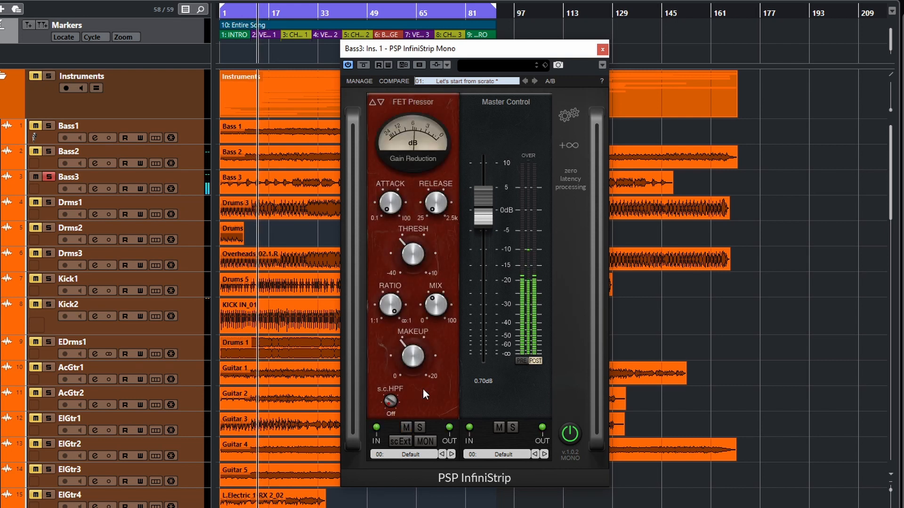
- Raise the Master Control fader to 4.44 dB and repeatedly mute and unmute the FET Pressor to compare the bass sound
{"action": "left_click_drag", "start_coordinate": [475, 218], "coordinate": [488, 196]}
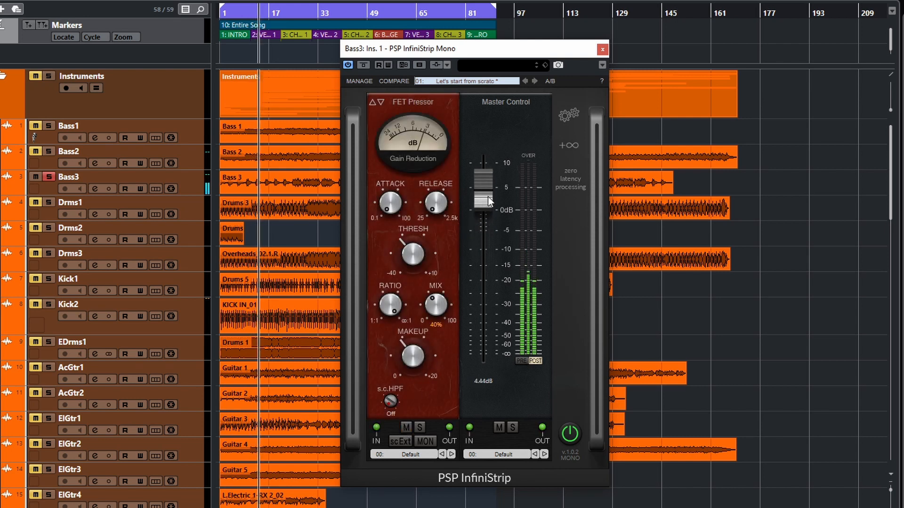
{"action": "left_click", "coordinate": [404, 425]}
{"action": "left_click", "coordinate": [405, 424]}
{"action": "left_click", "coordinate": [405, 424]}
{"action": "left_click", "coordinate": [405, 424]}
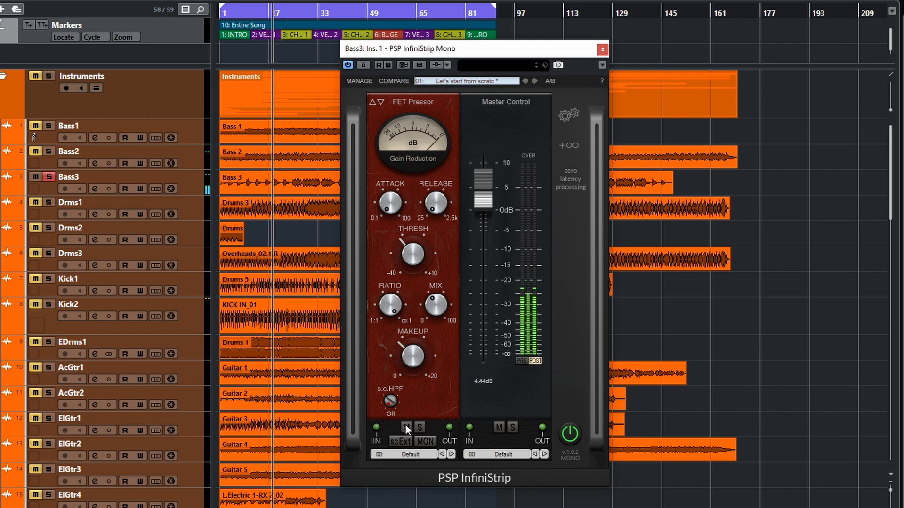
{"action": "left_click", "coordinate": [405, 425]}
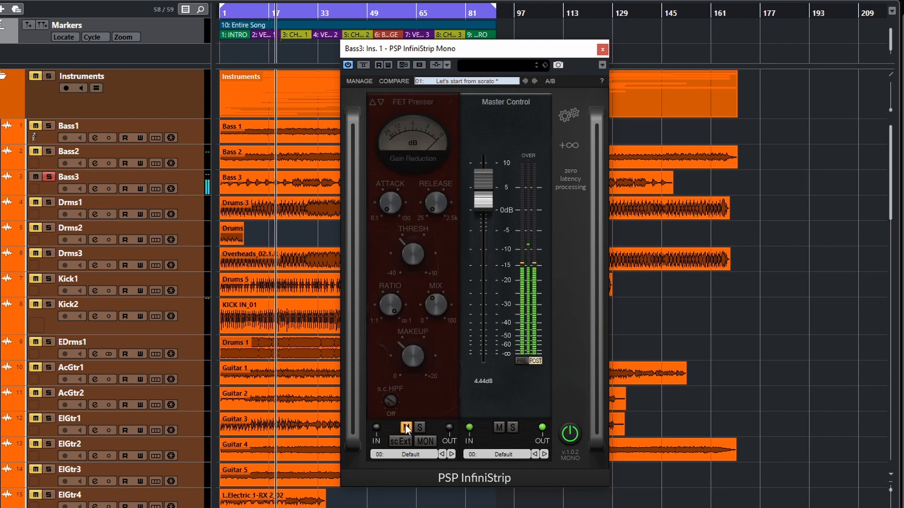
{"action": "left_click", "coordinate": [405, 424]}
{"action": "left_click", "coordinate": [405, 424]}
{"action": "left_click", "coordinate": [405, 424]}
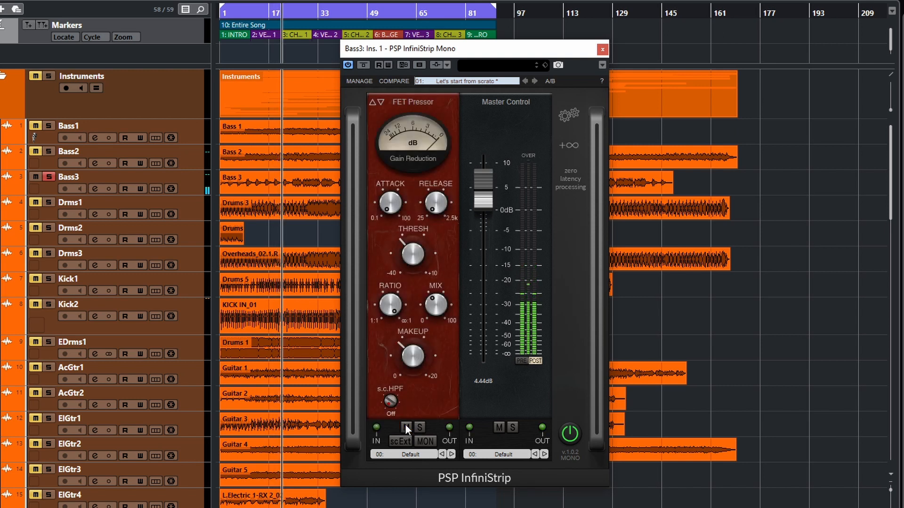
{"action": "left_click", "coordinate": [404, 424]}
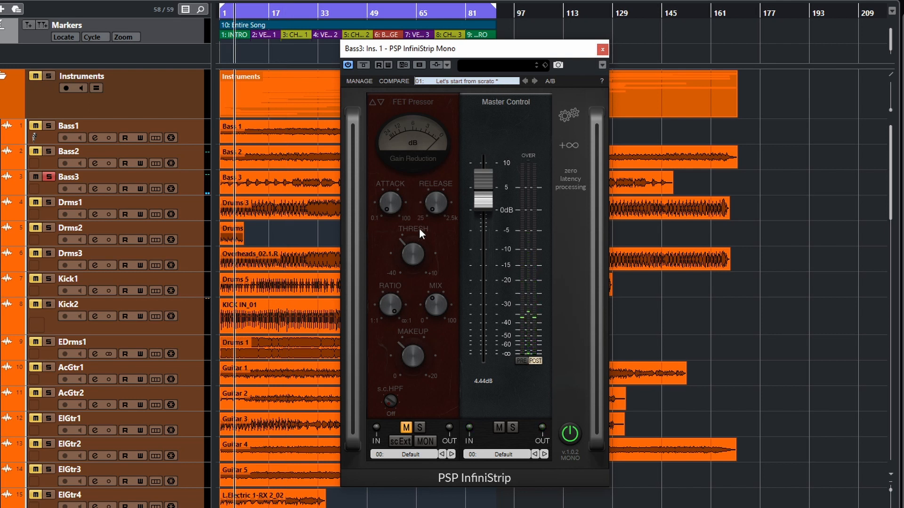
- Close the bass plug-in window and move the solo from Bass3 to Drms1
{"action": "left_click", "coordinate": [602, 49]}
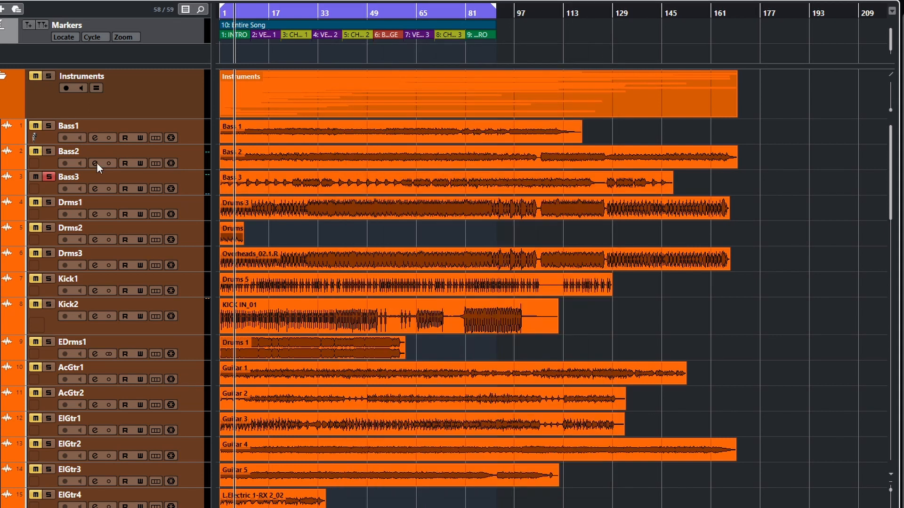
{"action": "left_click", "coordinate": [48, 179]}
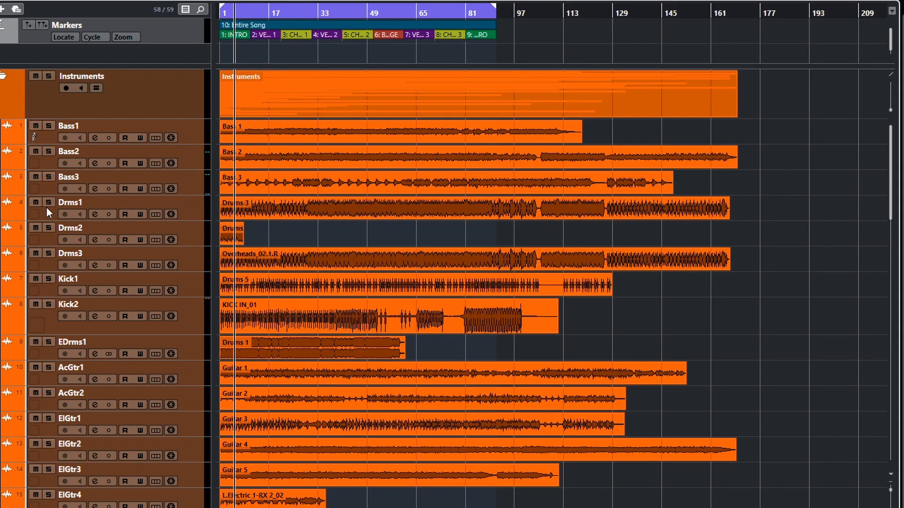
{"action": "left_click", "coordinate": [48, 203]}
- Open the Drms1 channel settings and load PSP InfiniStrip Mono with the FET Pressor in the first insert slot
{"action": "left_click", "coordinate": [91, 215]}
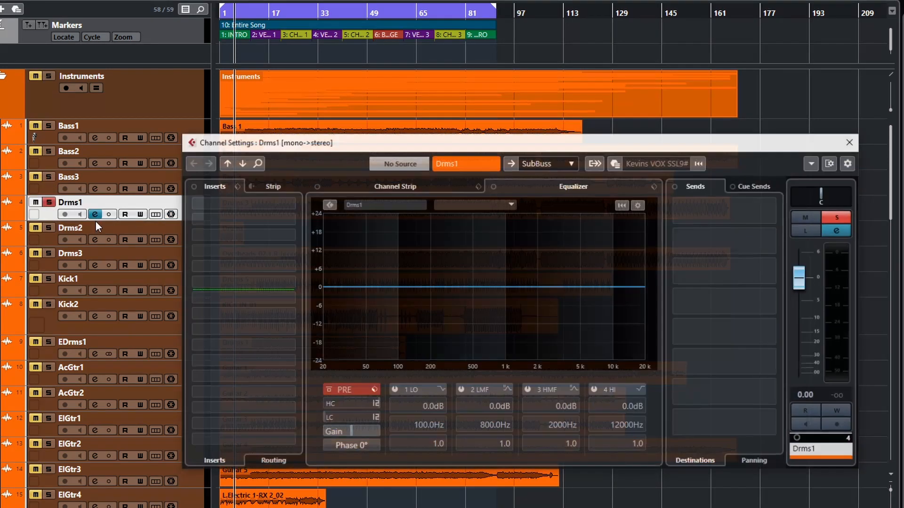
{"action": "left_click", "coordinate": [288, 204]}
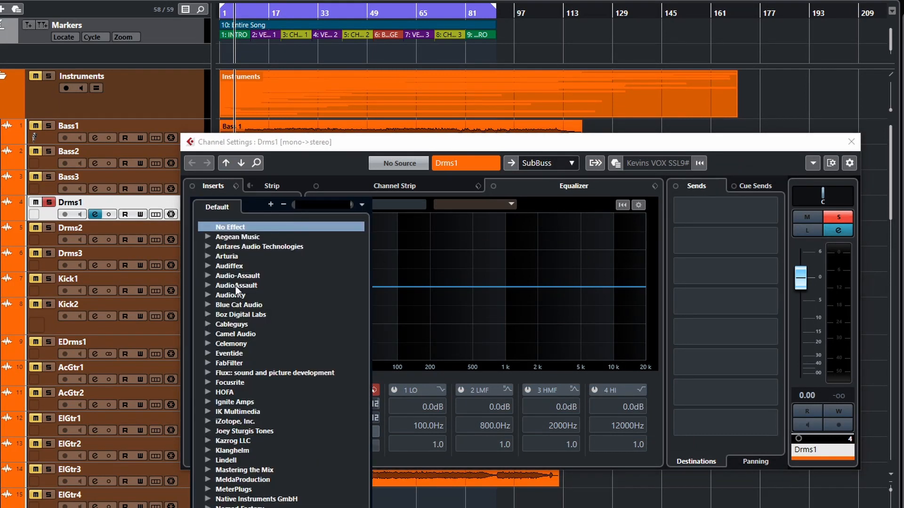
{"action": "type", "text": "in"}
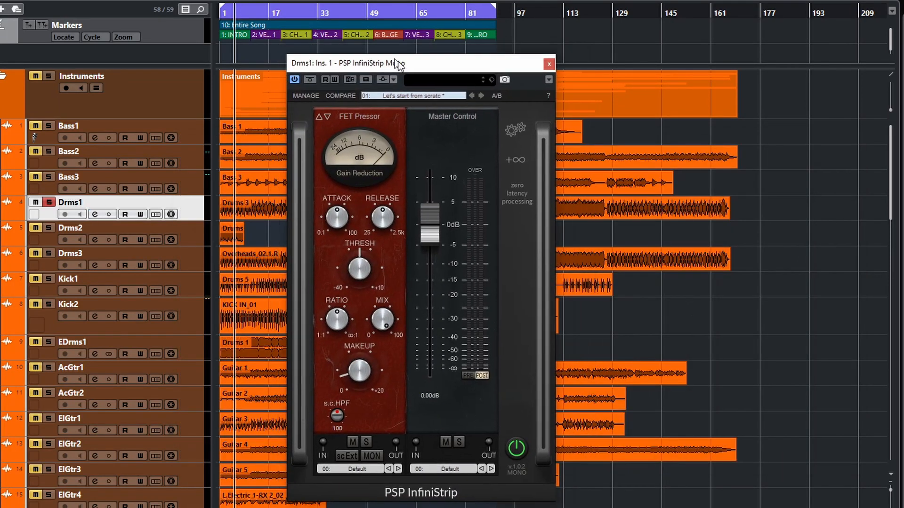
{"action": "left_click_drag", "start_coordinate": [394, 60], "coordinate": [430, 60]}
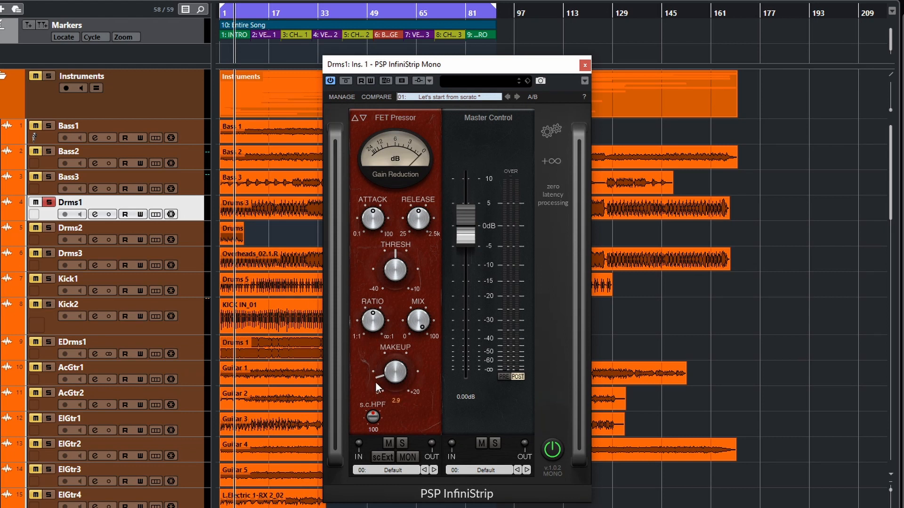
- Lower the ratio, attack and release of the FET Pressor on Drms1, muting and unmuting the module to compare
{"action": "left_click", "coordinate": [387, 443]}
{"action": "mouse_move", "coordinate": [396, 269]}
{"action": "mouse_move", "coordinate": [369, 325]}
{"action": "mouse_move", "coordinate": [375, 350]}
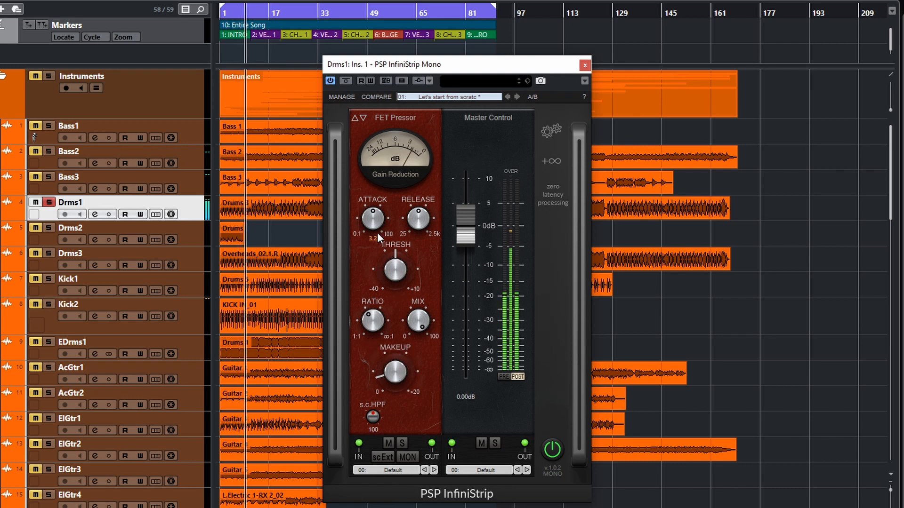
{"action": "left_click", "coordinate": [388, 443]}
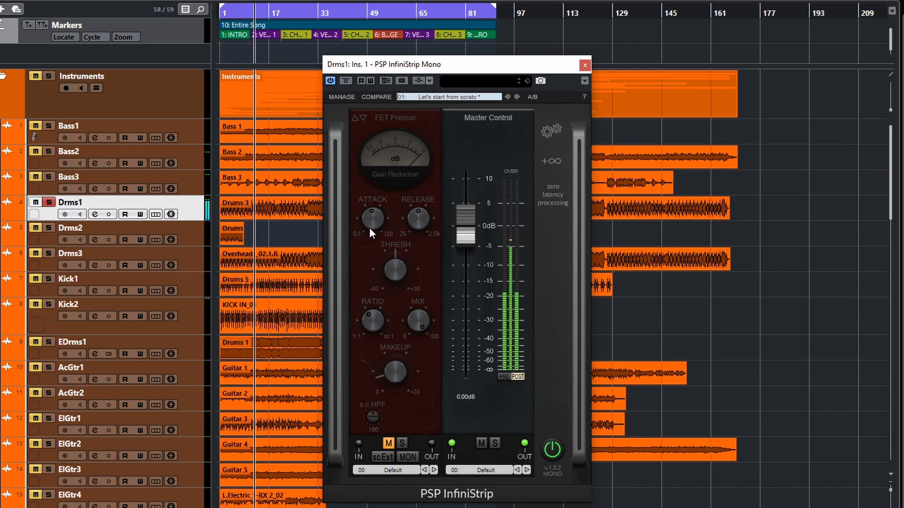
{"action": "left_click_drag", "start_coordinate": [425, 219], "coordinate": [424, 269]}
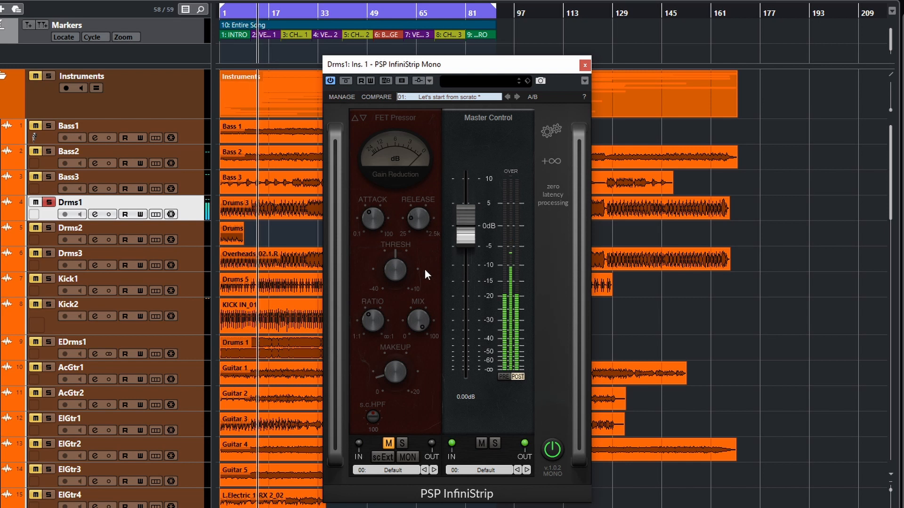
{"action": "left_click", "coordinate": [388, 444]}
{"action": "left_click", "coordinate": [388, 444]}
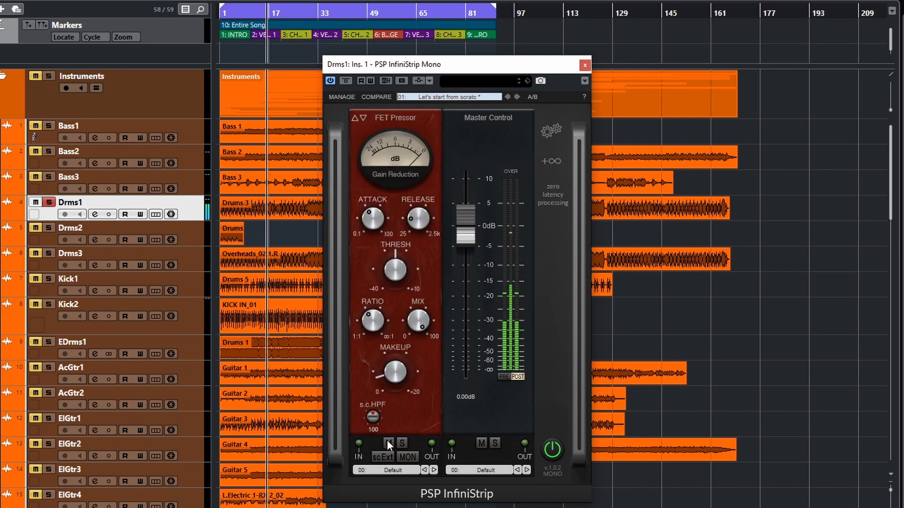
- Raise the drum FET Pressor's threshold, compare it with the module muted, and stop playback
{"action": "mouse_move", "coordinate": [389, 254]}
{"action": "left_mouse_down"}
{"action": "mouse_move", "coordinate": [390, 267]}
{"action": "mouse_move", "coordinate": [396, 239]}
{"action": "mouse_move", "coordinate": [397, 257]}
{"action": "left_mouse_up"}
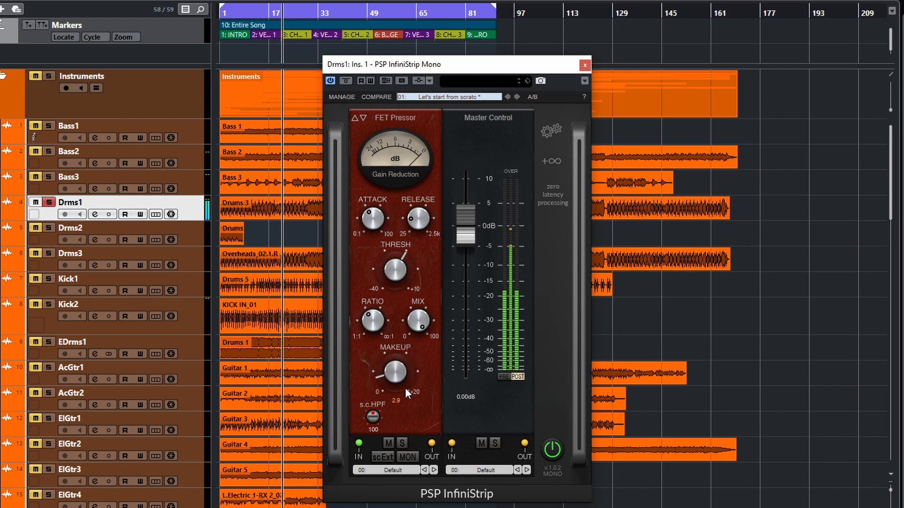
{"action": "left_click", "coordinate": [388, 442]}
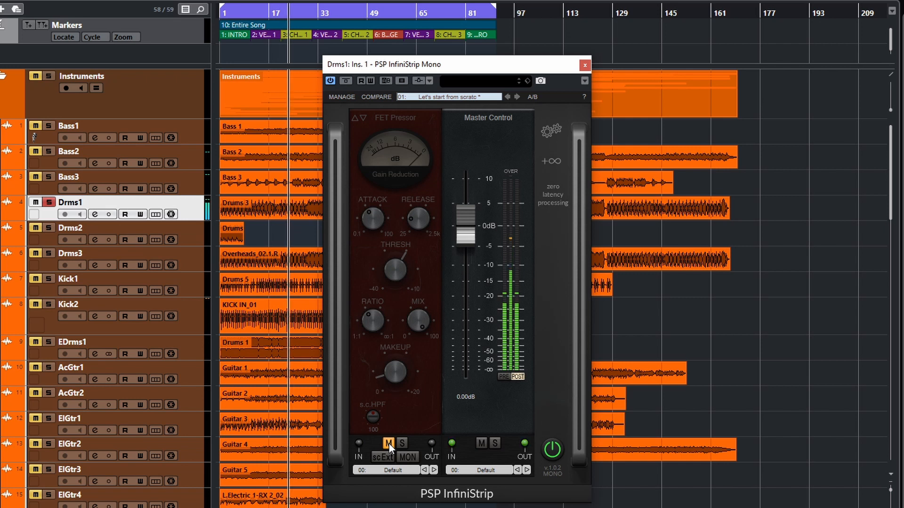
{"action": "left_click", "coordinate": [389, 443]}
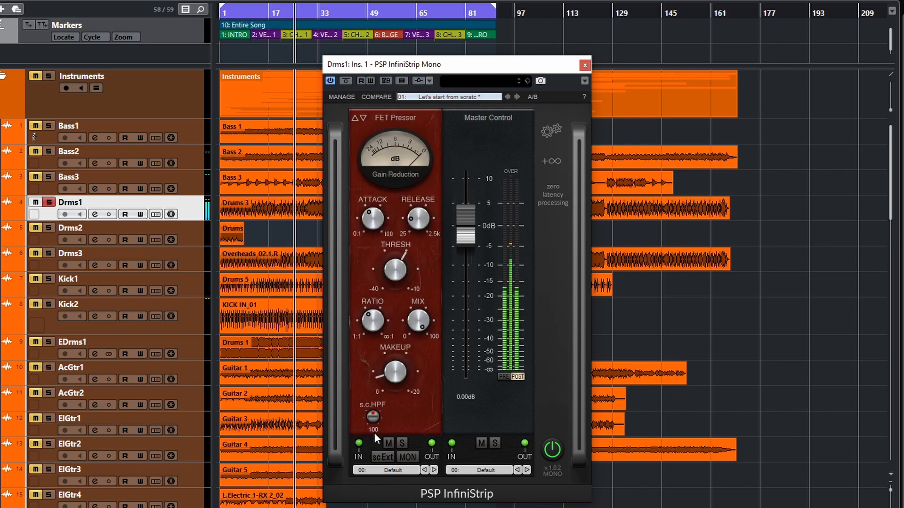
{"action": "left_click", "coordinate": [387, 442]}
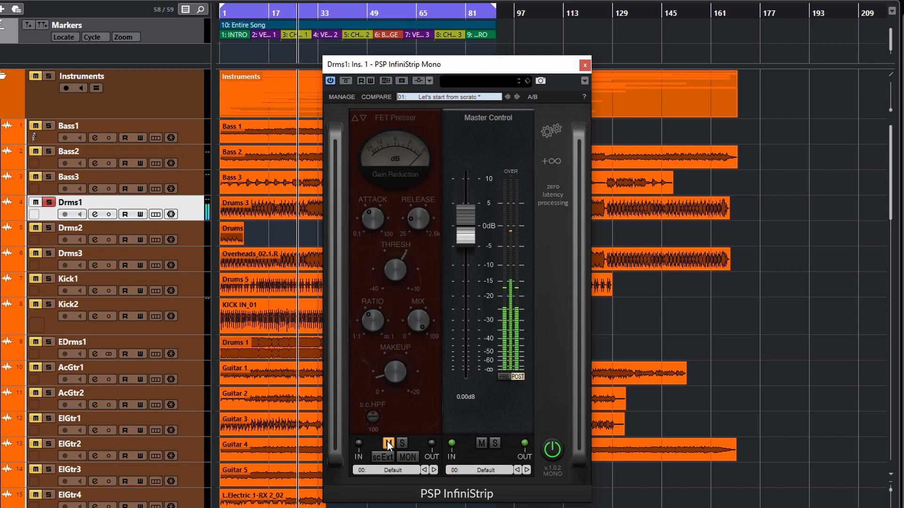
{"action": "key", "text": "space"}
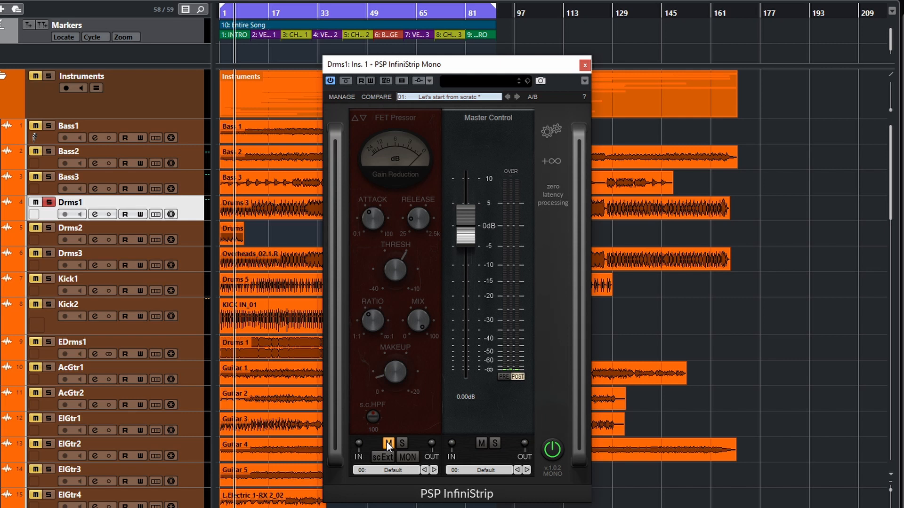
- Restart playback and lower the drum FET Pressor's makeup gain, toggling its mute to match the unprocessed level
{"action": "key", "text": "space"}
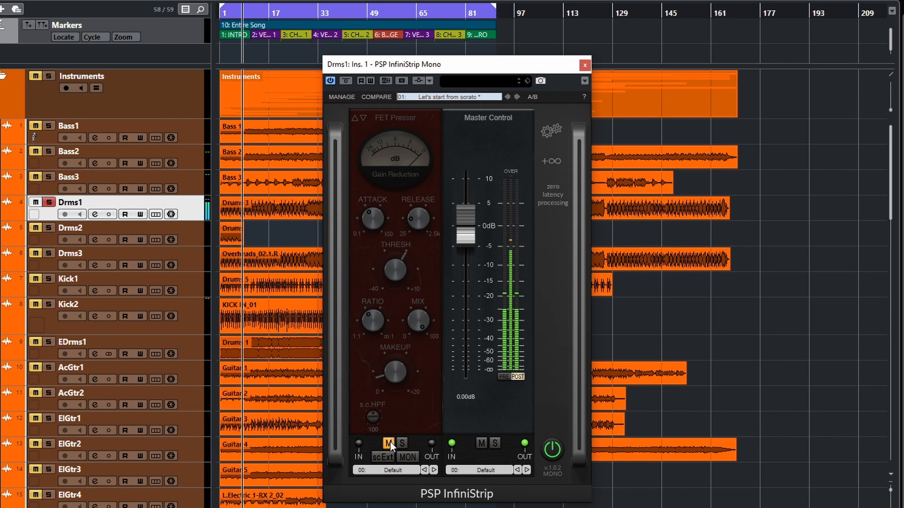
{"action": "left_click", "coordinate": [391, 441]}
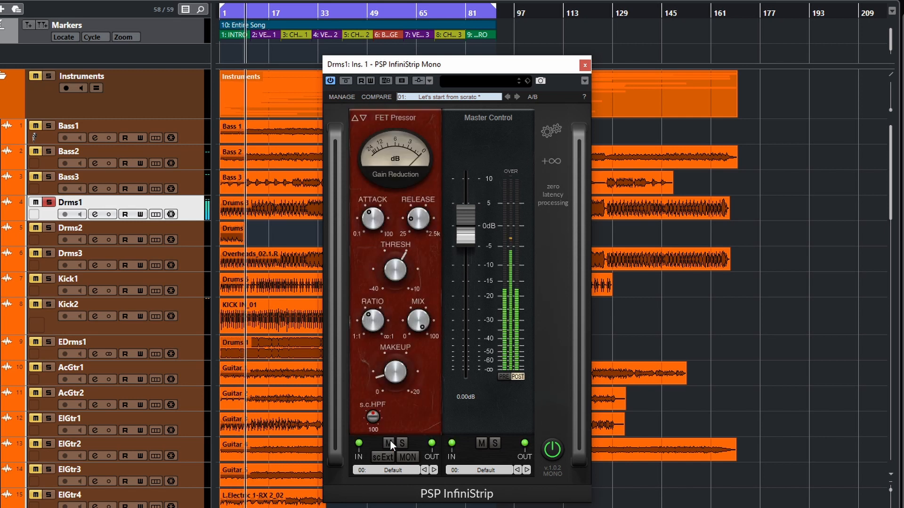
{"action": "mouse_move", "coordinate": [385, 378]}
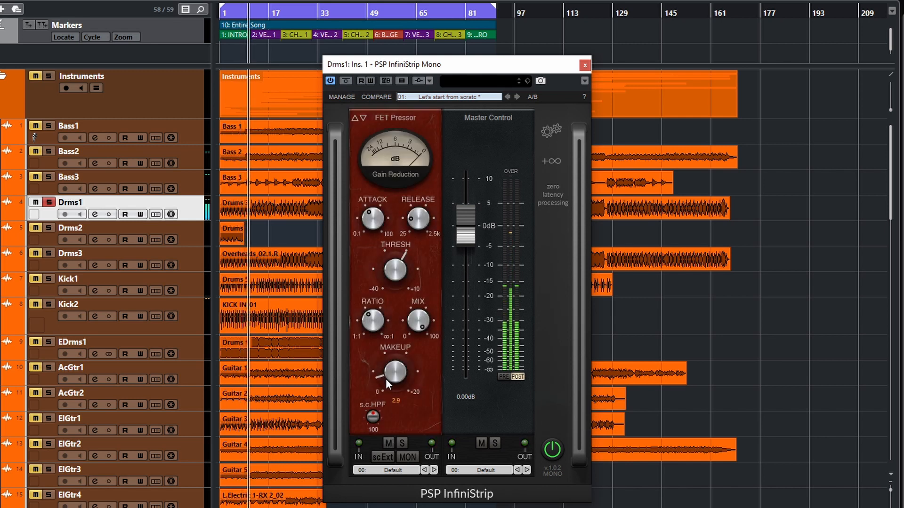
{"action": "left_click_drag", "start_coordinate": [386, 380], "coordinate": [389, 394]}
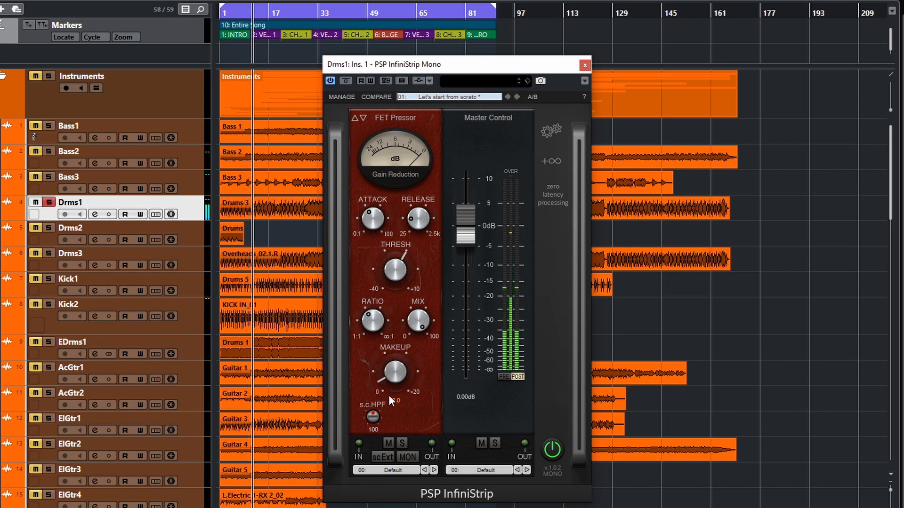
{"action": "left_click", "coordinate": [388, 443]}
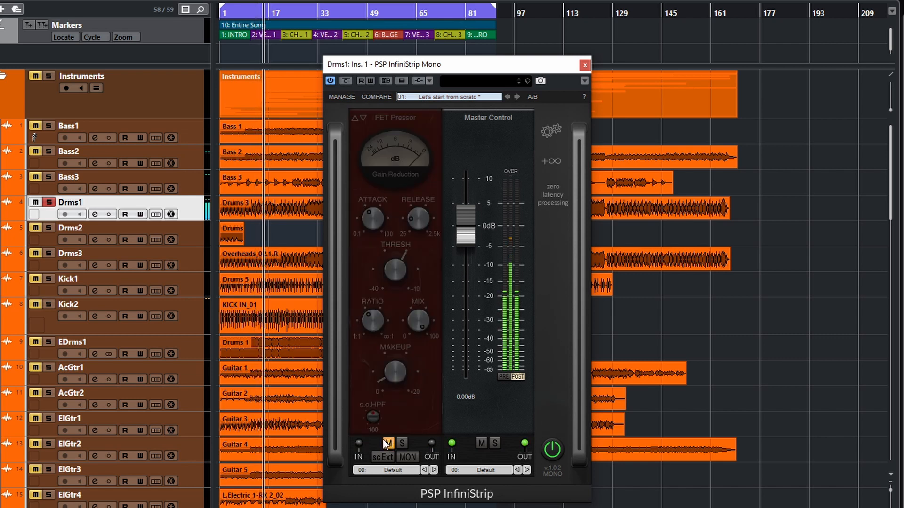
{"action": "left_click", "coordinate": [385, 441]}
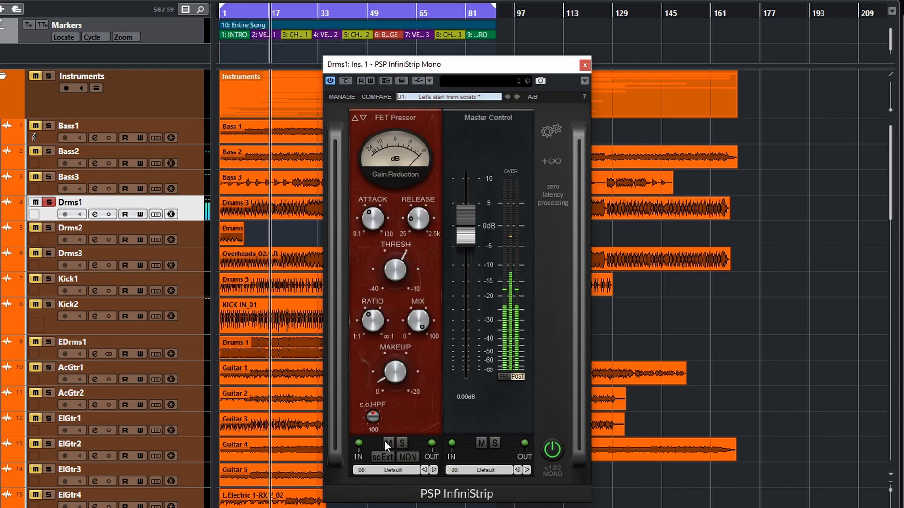
- Set the drum FET Pressor's release to the maximum of 2500.0
{"action": "mouse_move", "coordinate": [420, 220]}
{"action": "left_click_drag", "start_coordinate": [421, 219], "coordinate": [433, 24]}
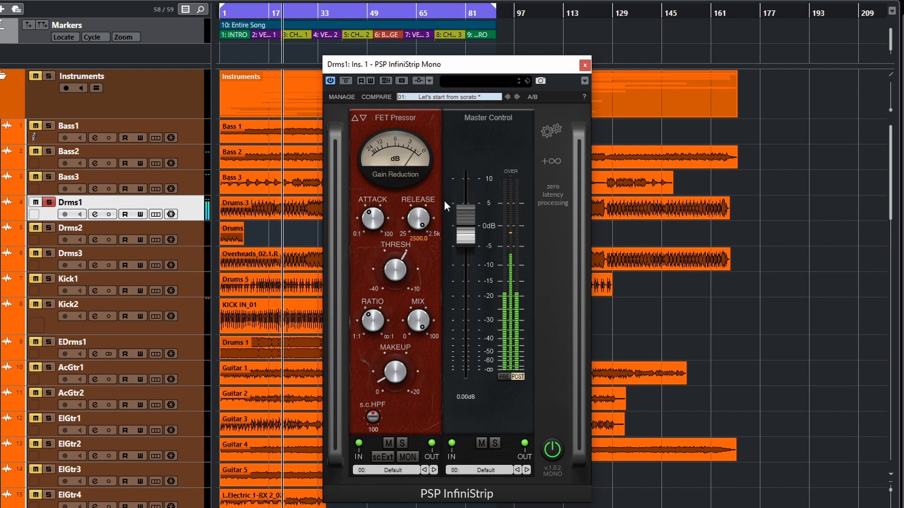
- Lower the drum FET Pressor's release to 67.3, muting and unmuting the module to compare
{"action": "left_click_drag", "start_coordinate": [419, 220], "coordinate": [441, 348]}
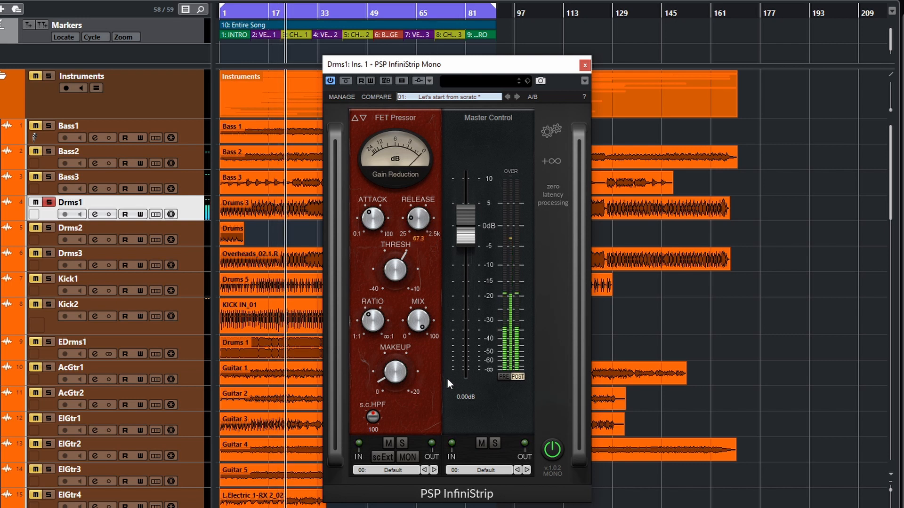
{"action": "left_click", "coordinate": [389, 443]}
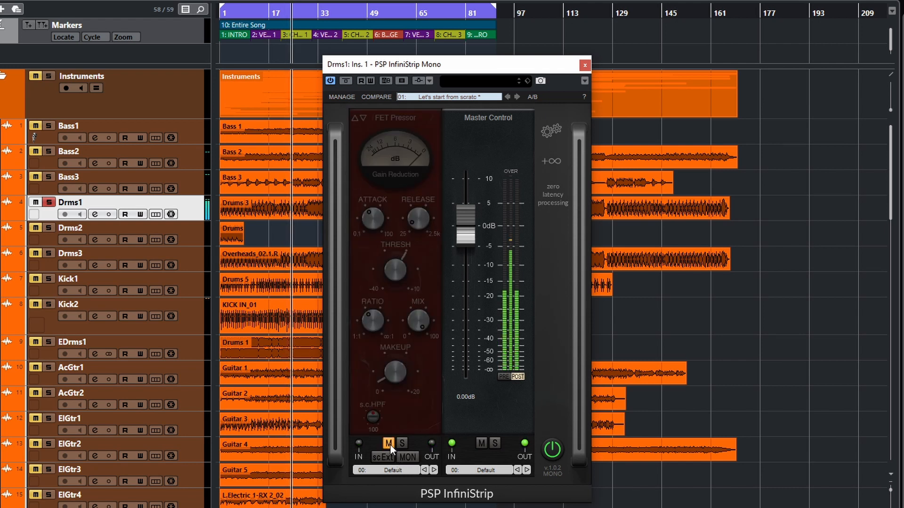
{"action": "left_click", "coordinate": [389, 444]}
- Set the drum FET Pressor's attack to 0.2, restart playback, and alternate between muted and active processing to compare
{"action": "mouse_move", "coordinate": [360, 216]}
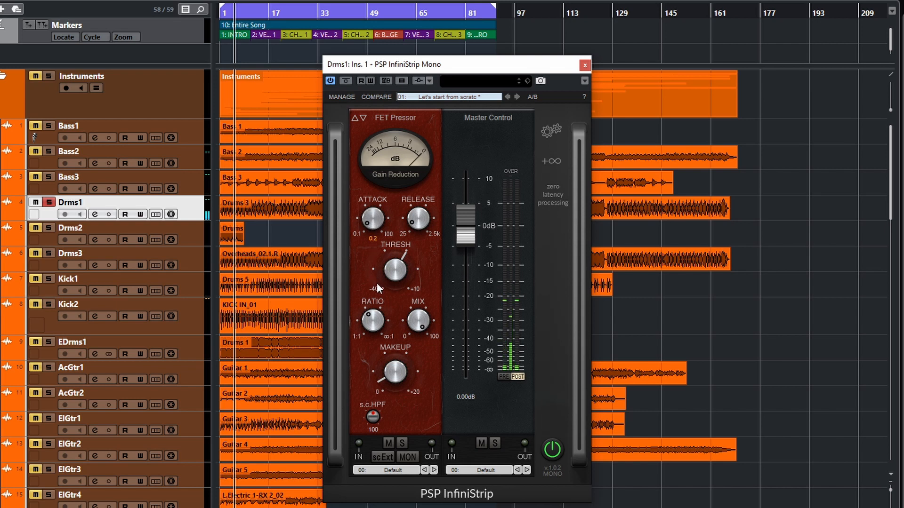
{"action": "mouse_move", "coordinate": [405, 348]}
{"action": "key", "text": "space"}
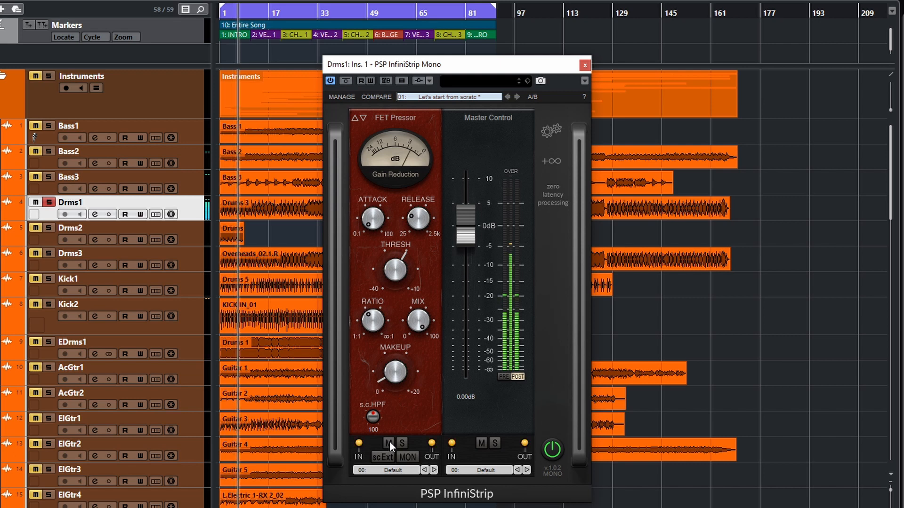
{"action": "left_click", "coordinate": [389, 442]}
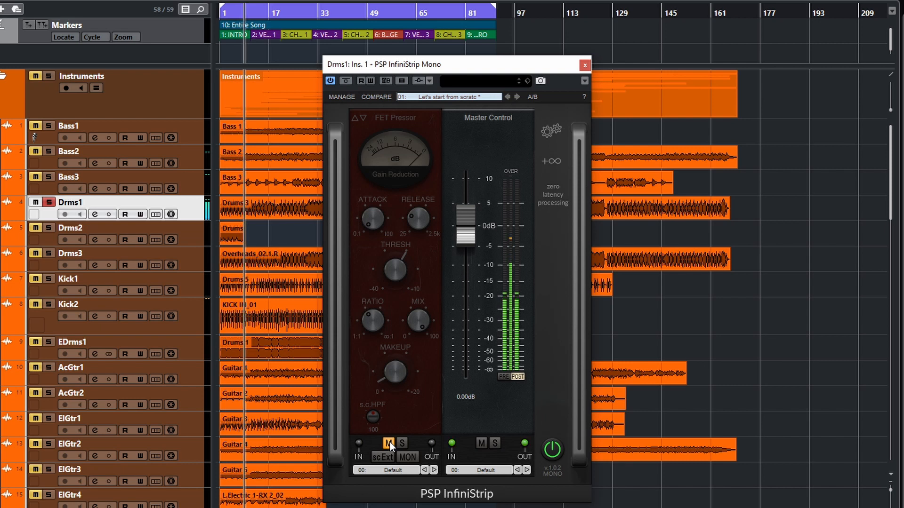
{"action": "left_click", "coordinate": [389, 443]}
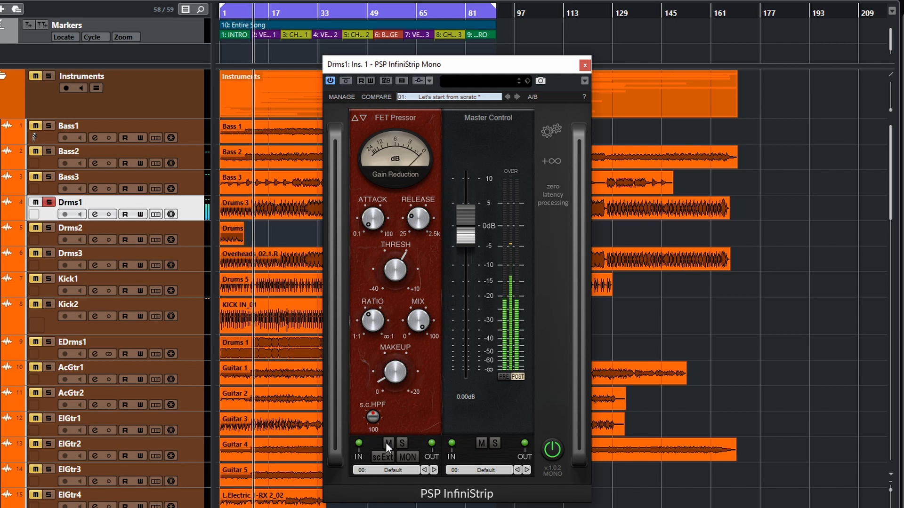
{"action": "left_click", "coordinate": [386, 443]}
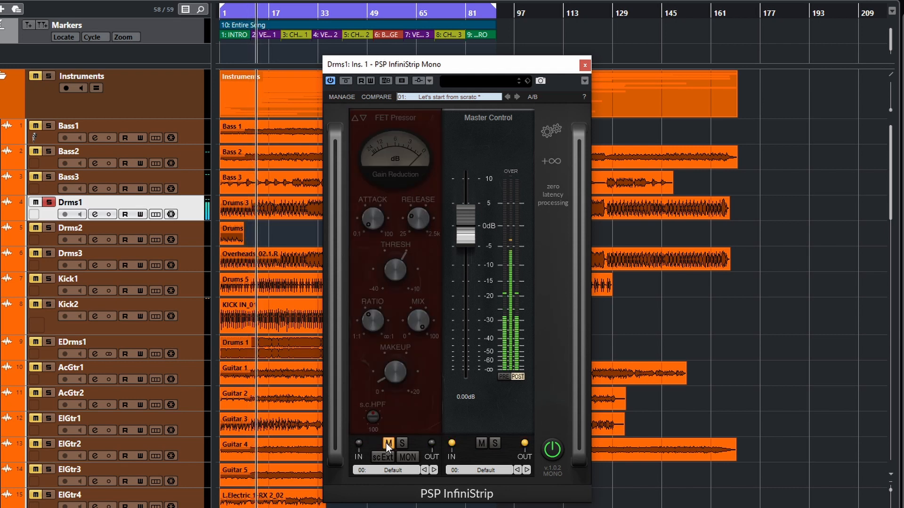
{"action": "left_click", "coordinate": [386, 443]}
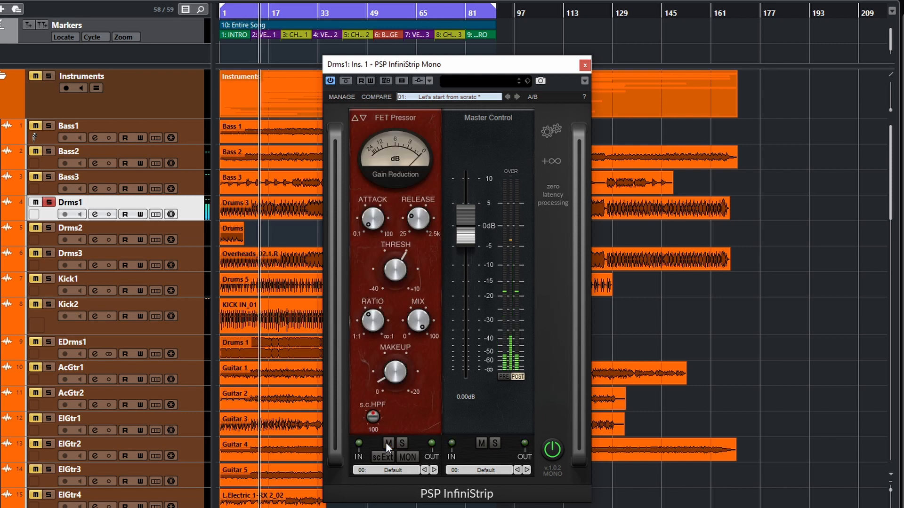
- Set the drum FET Pressor's release to 35.6, threshold to -21.6 and makeup to 3.4, and raise the ratio
{"action": "mouse_move", "coordinate": [387, 387]}
{"action": "mouse_move", "coordinate": [394, 275]}
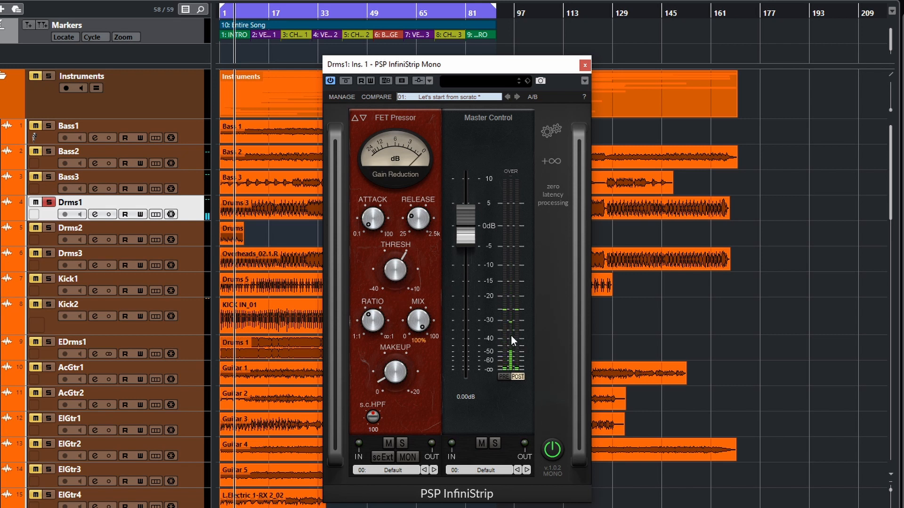
{"action": "left_click_drag", "start_coordinate": [411, 227], "coordinate": [410, 234]}
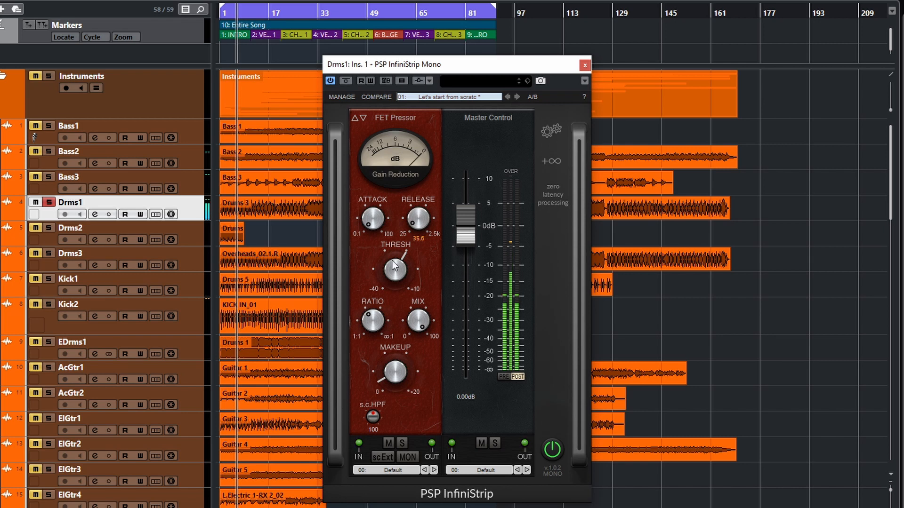
{"action": "left_click_drag", "start_coordinate": [387, 275], "coordinate": [393, 312]}
{"action": "left_click_drag", "start_coordinate": [371, 319], "coordinate": [371, 276]}
{"action": "left_click_drag", "start_coordinate": [401, 367], "coordinate": [395, 361]}
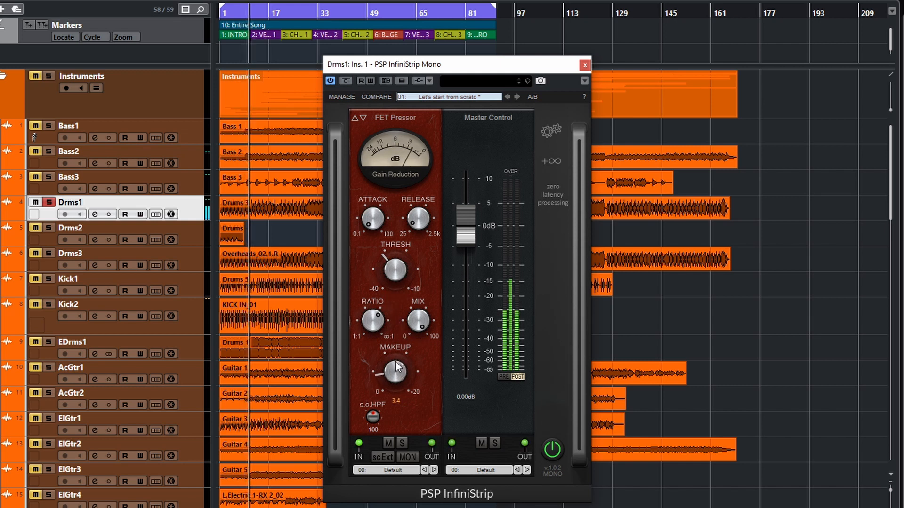
- Drop the drum FET Pressor's mix to 0%, raise it partway, and compare against the muted module
{"action": "left_click_drag", "start_coordinate": [411, 323], "coordinate": [401, 461]}
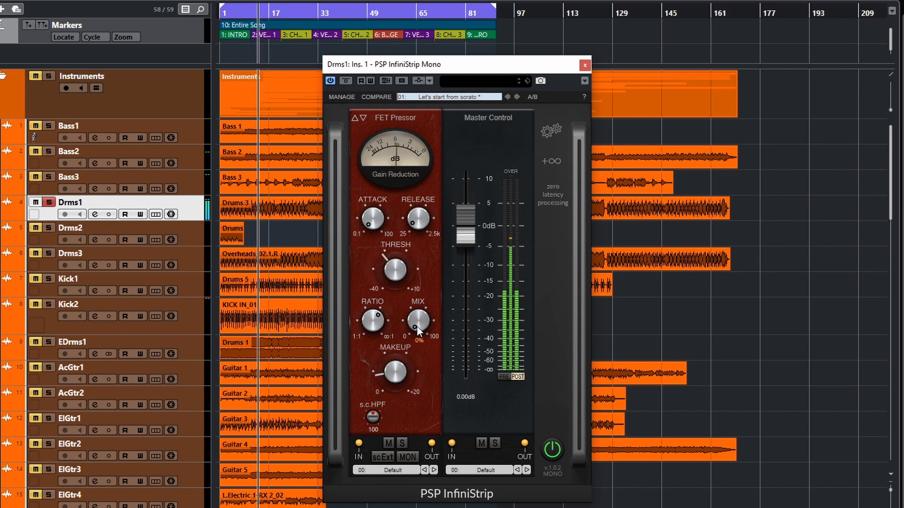
{"action": "left_click_drag", "start_coordinate": [417, 326], "coordinate": [414, 270]}
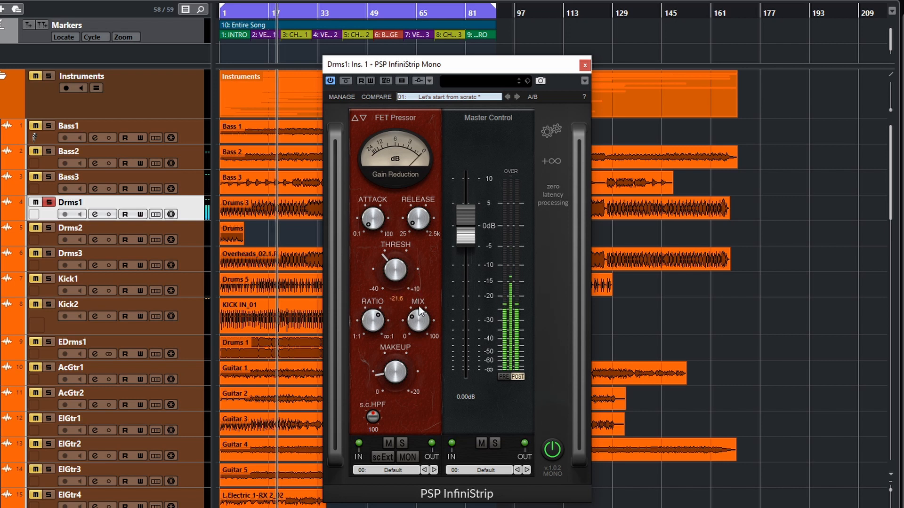
{"action": "left_click", "coordinate": [390, 441]}
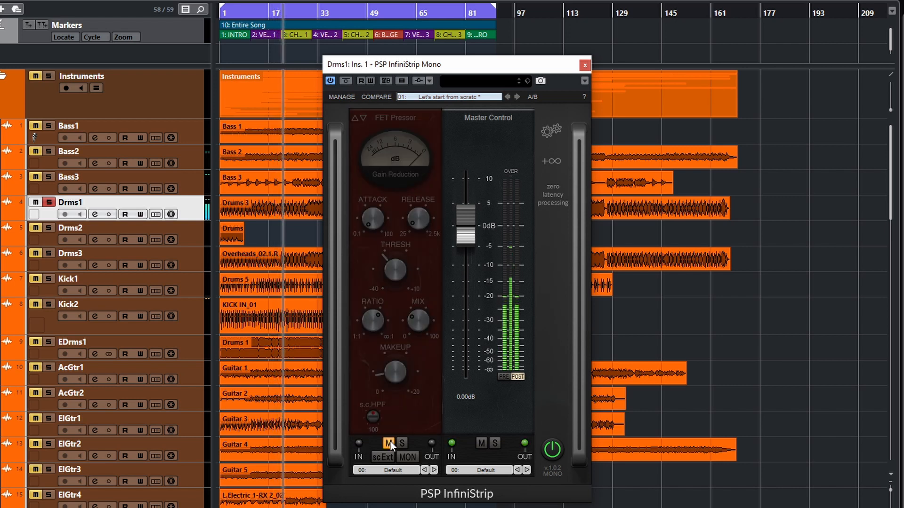
{"action": "left_click", "coordinate": [388, 443]}
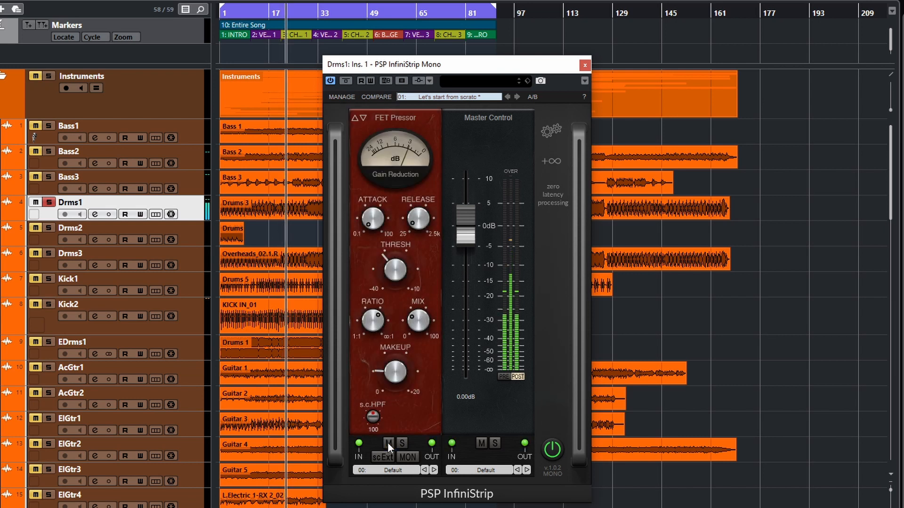
- Raise the drum FET Pressor's makeup gain to 5.4 and set the mix to 19%, checking the level against the muted module
{"action": "left_click_drag", "start_coordinate": [388, 371], "coordinate": [389, 369]}
{"action": "left_click_drag", "start_coordinate": [404, 329], "coordinate": [408, 340]}
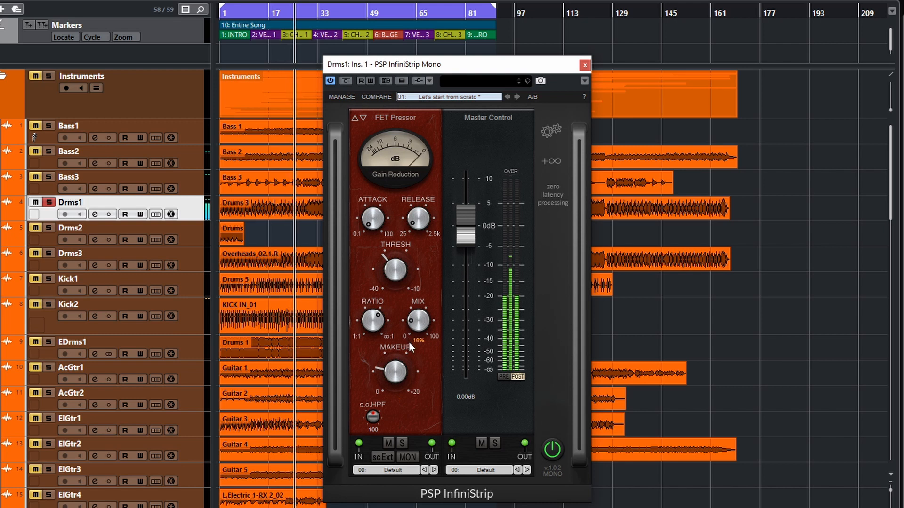
{"action": "left_click", "coordinate": [388, 442]}
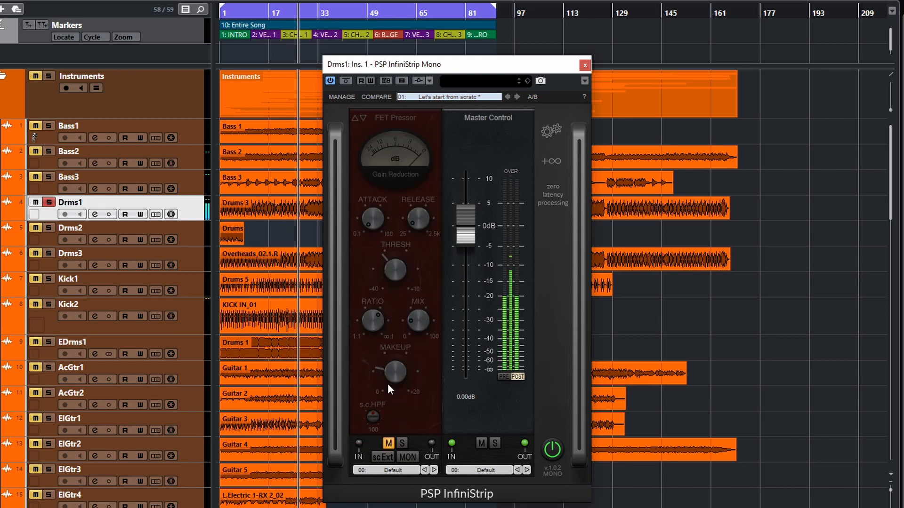
{"action": "left_click", "coordinate": [387, 442]}
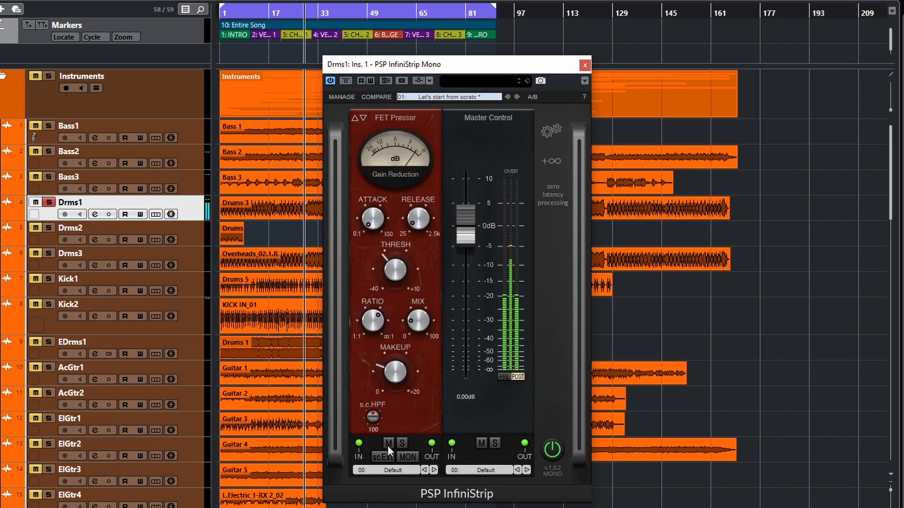
- Compare the parallel-compressed drums with the unprocessed sound by toggling the FET Pressor's mute, and stop playback
{"action": "left_click", "coordinate": [388, 444]}
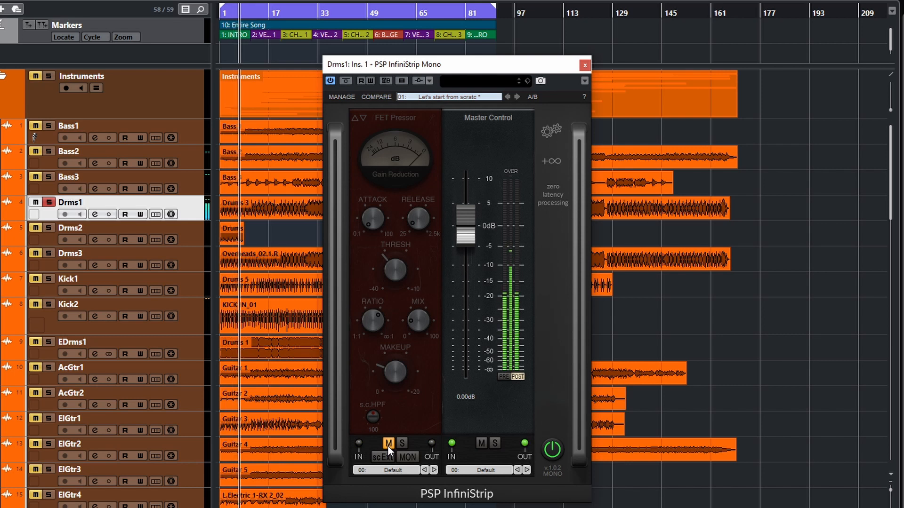
{"action": "left_click", "coordinate": [388, 444]}
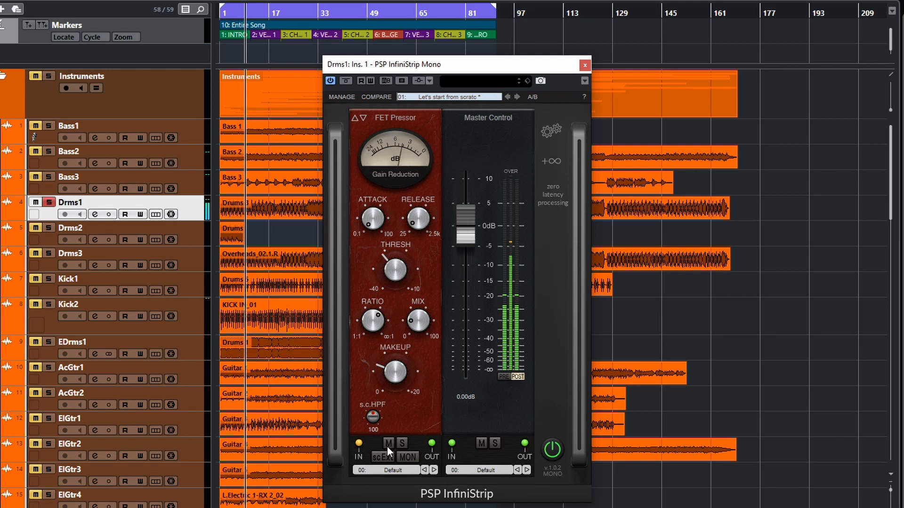
{"action": "left_click", "coordinate": [387, 444]}
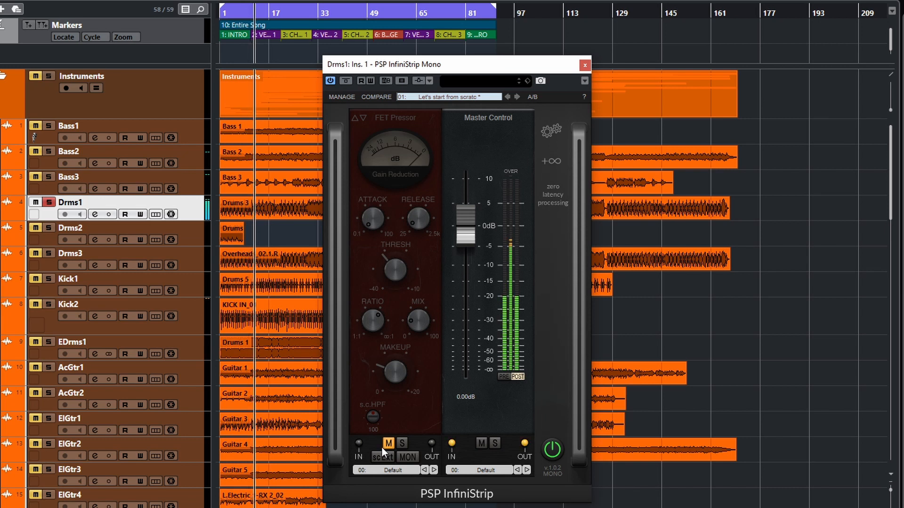
{"action": "left_click", "coordinate": [388, 444]}
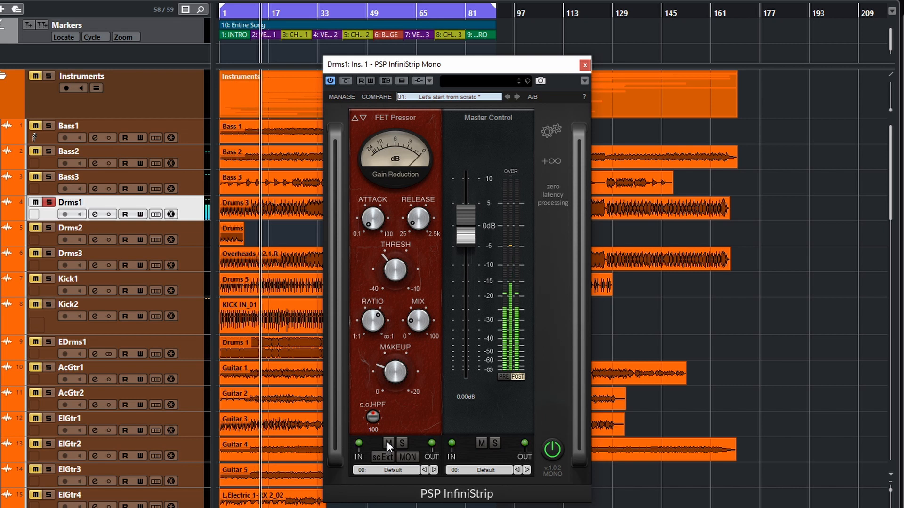
{"action": "key", "text": "space"}
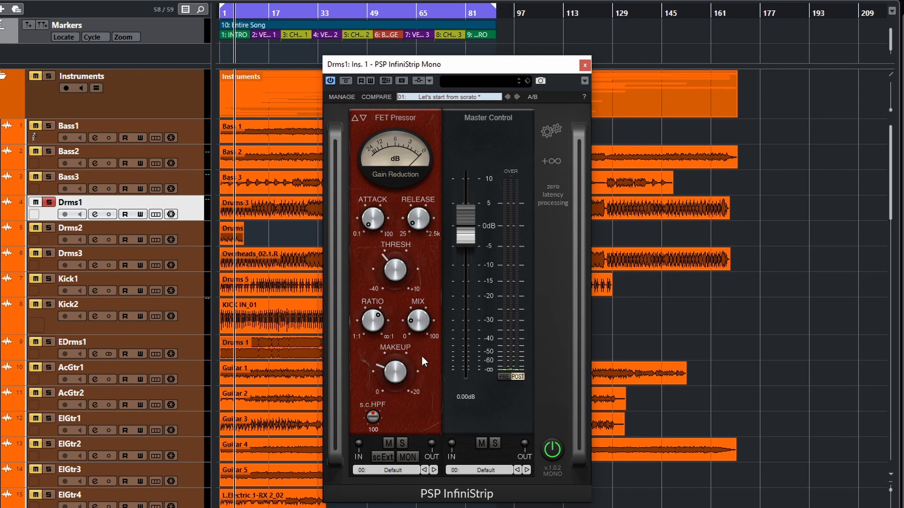
- Restart playback with the FET Pressor muted, and alternate its mute to hear the drums without and with compression
{"action": "left_click", "coordinate": [389, 442]}
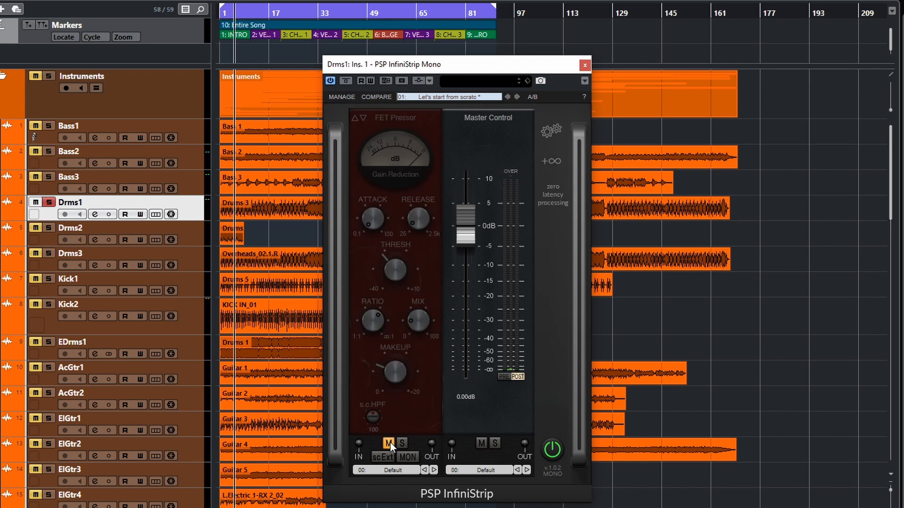
{"action": "key", "text": "space"}
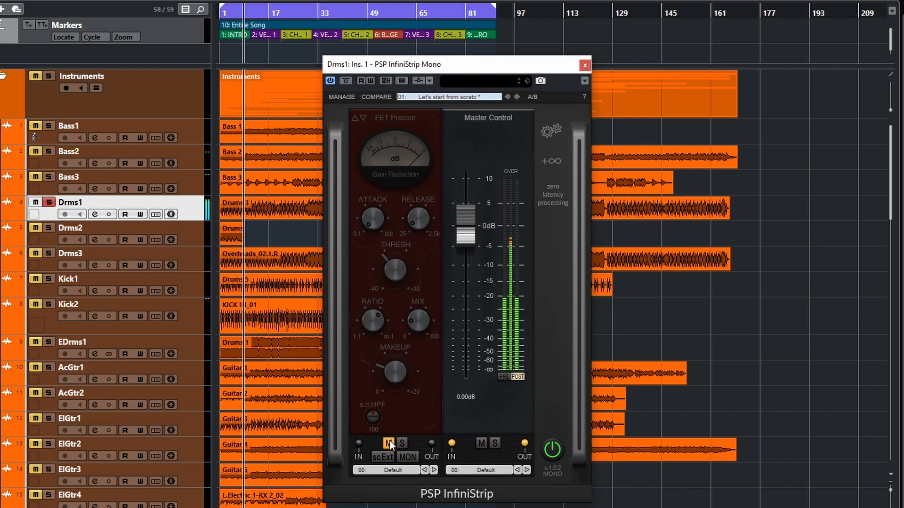
{"action": "left_click", "coordinate": [388, 443]}
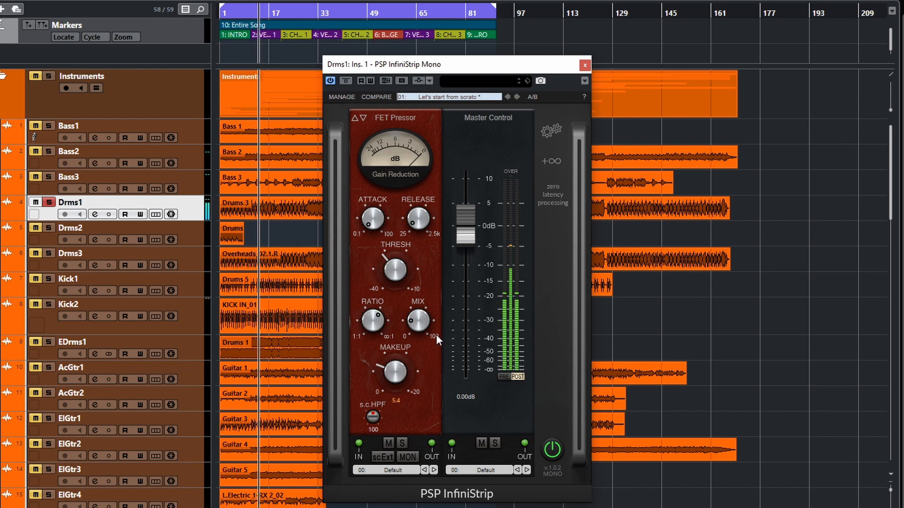
{"action": "mouse_move", "coordinate": [419, 360]}
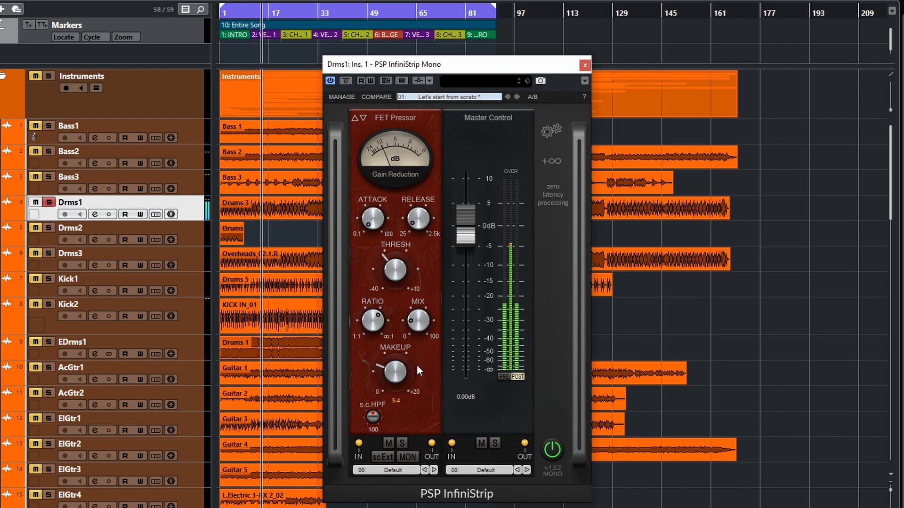
{"action": "left_click", "coordinate": [388, 444]}
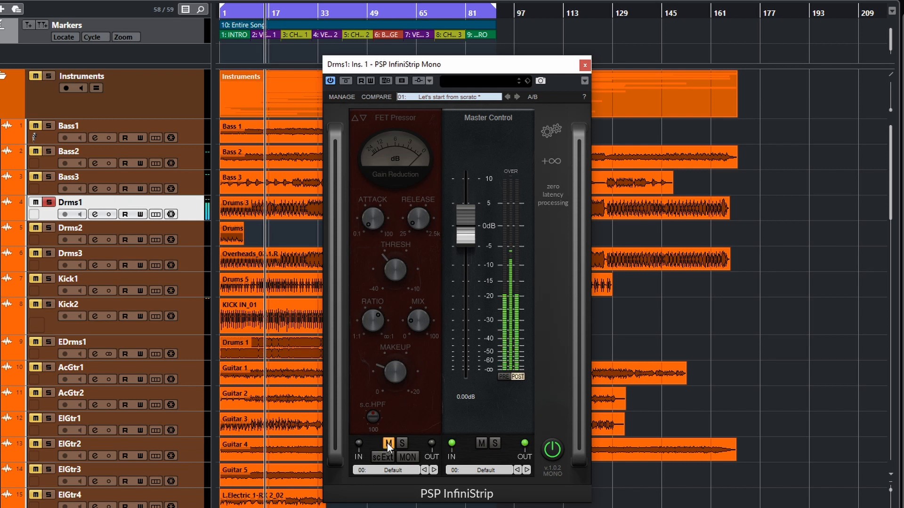
{"action": "left_click", "coordinate": [388, 442]}
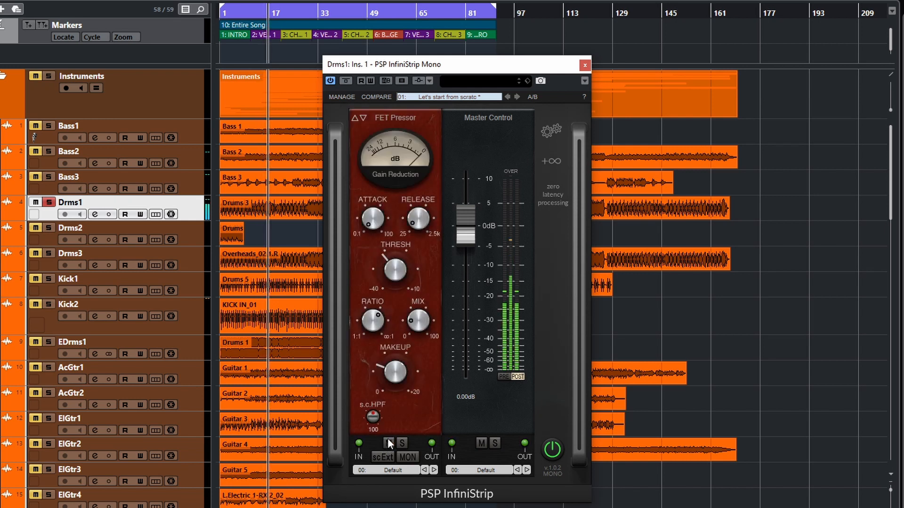
- Switch the Drms1 compressor between the Opto, FET and VCA Pressor models during playback to compare them, ending on Opto Pressor
{"action": "left_click", "coordinate": [356, 120]}
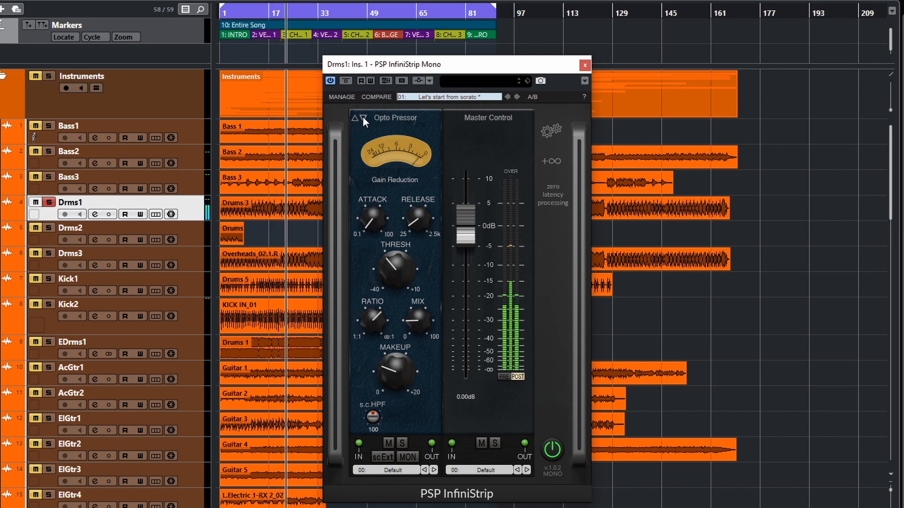
{"action": "key", "text": "space"}
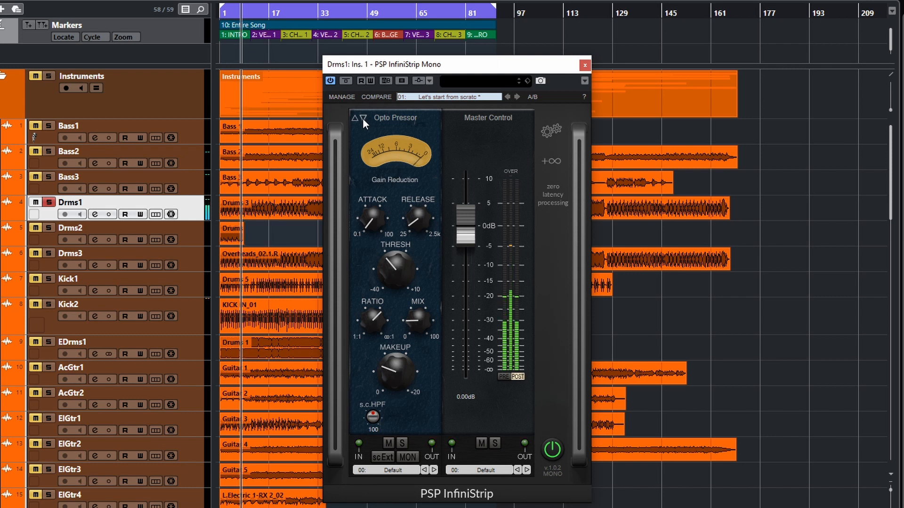
{"action": "left_click", "coordinate": [363, 117]}
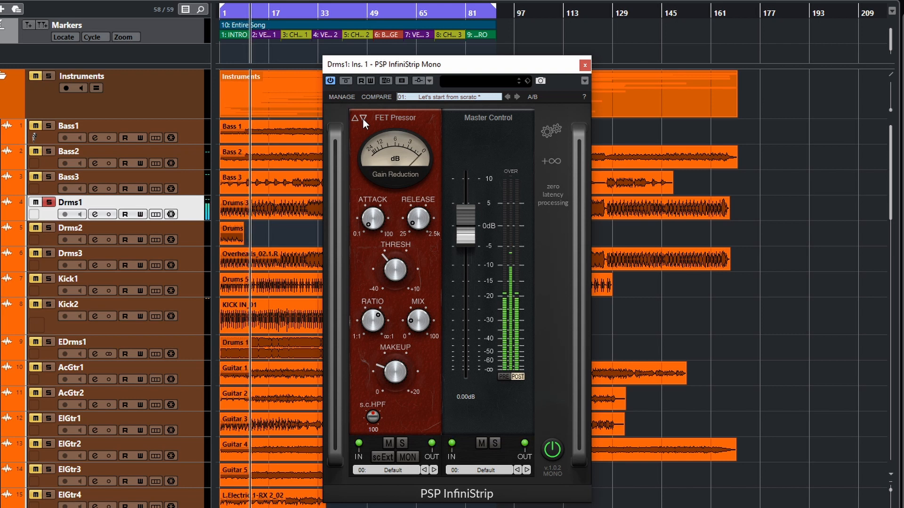
{"action": "left_click", "coordinate": [363, 118]}
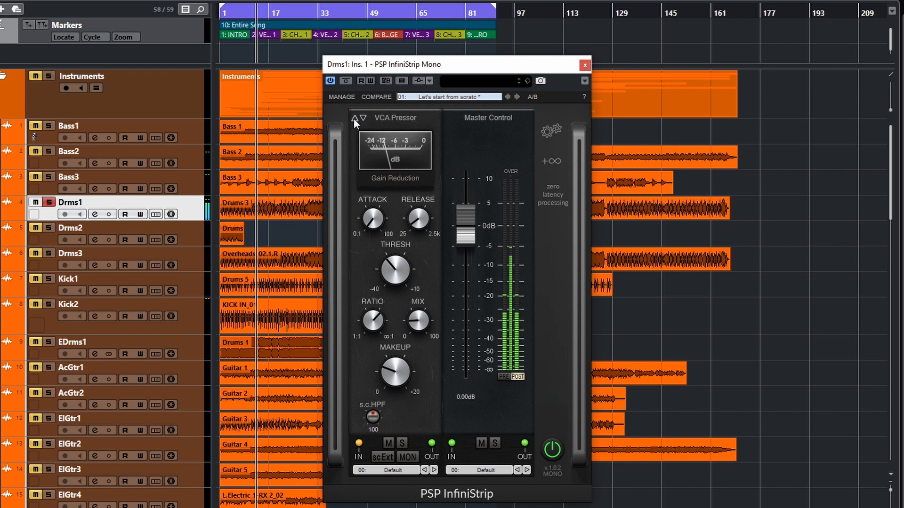
{"action": "left_click", "coordinate": [354, 118]}
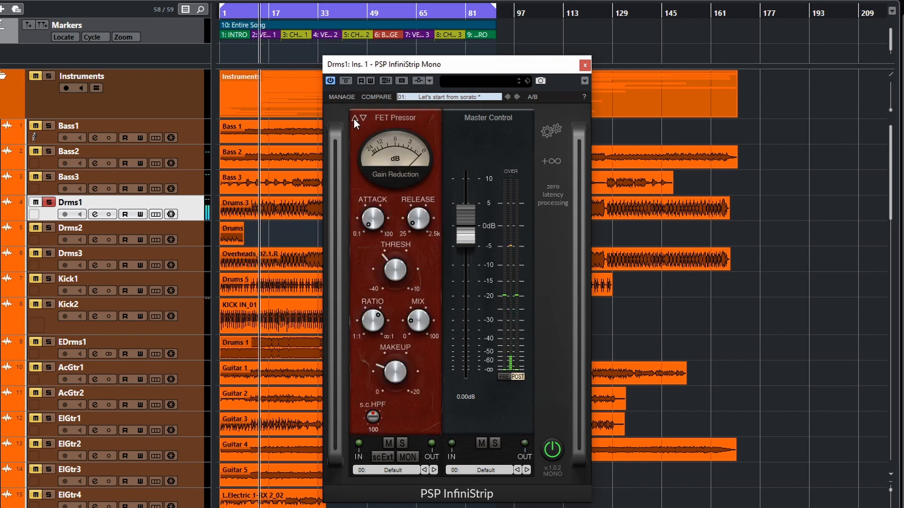
{"action": "left_click", "coordinate": [353, 118]}
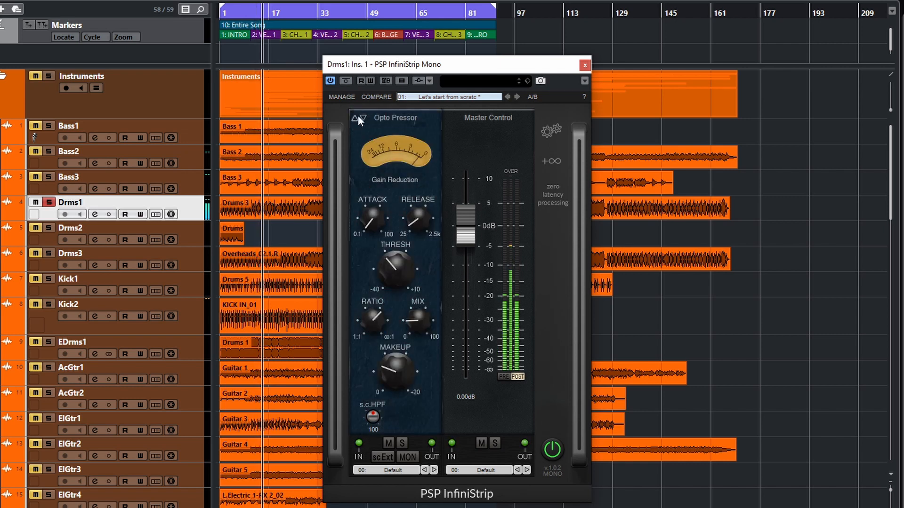
- Stop playback and flip the Drms1 compressor between the FET, Opto and VCA Pressor models, ending on VCA Pressor
{"action": "left_click", "coordinate": [361, 117]}
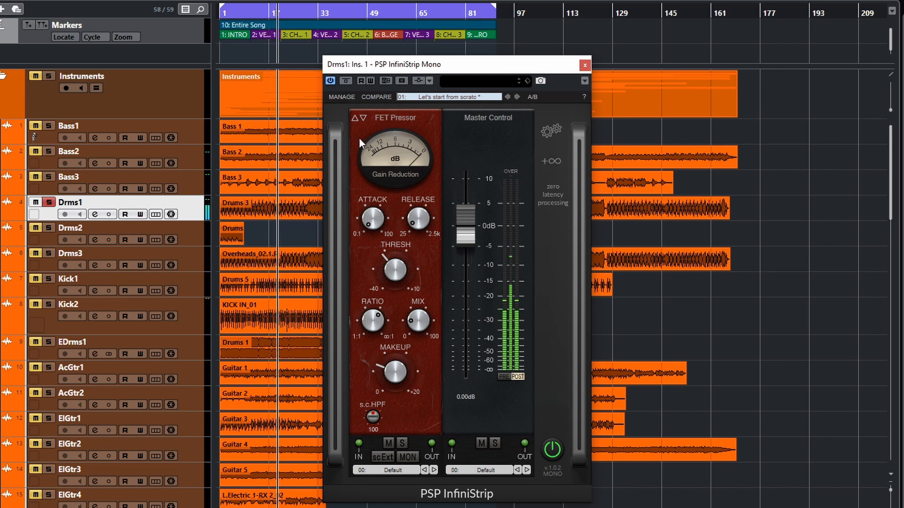
{"action": "key", "text": "space"}
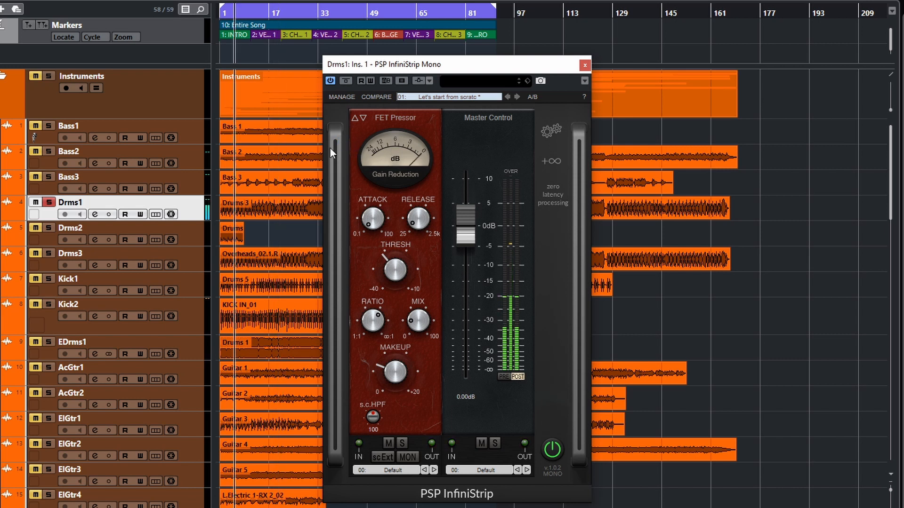
{"action": "left_click", "coordinate": [356, 119]}
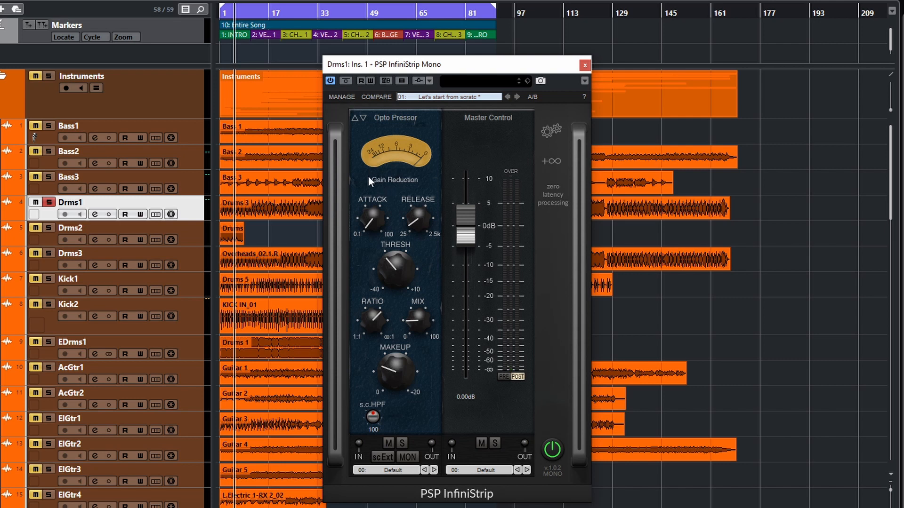
{"action": "mouse_move", "coordinate": [388, 205]}
{"action": "left_click", "coordinate": [363, 117]}
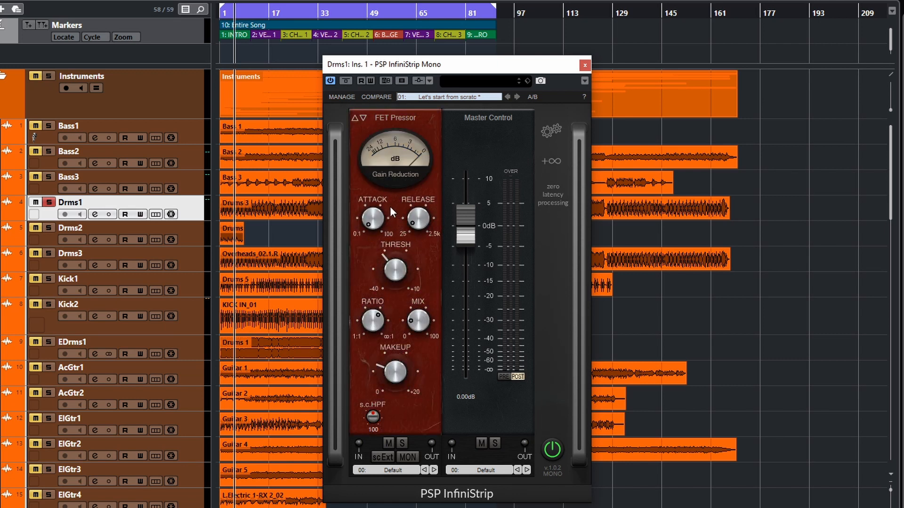
{"action": "left_click", "coordinate": [362, 118]}
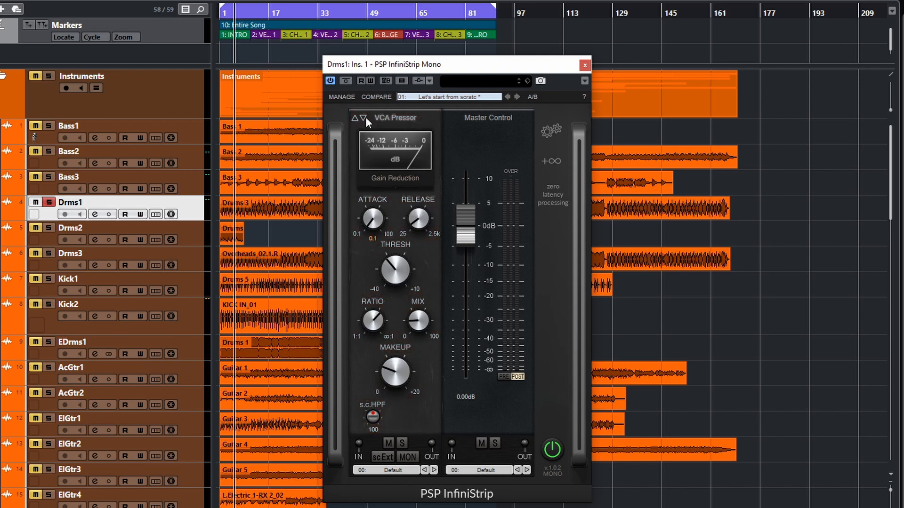
{"action": "left_click", "coordinate": [355, 118]}
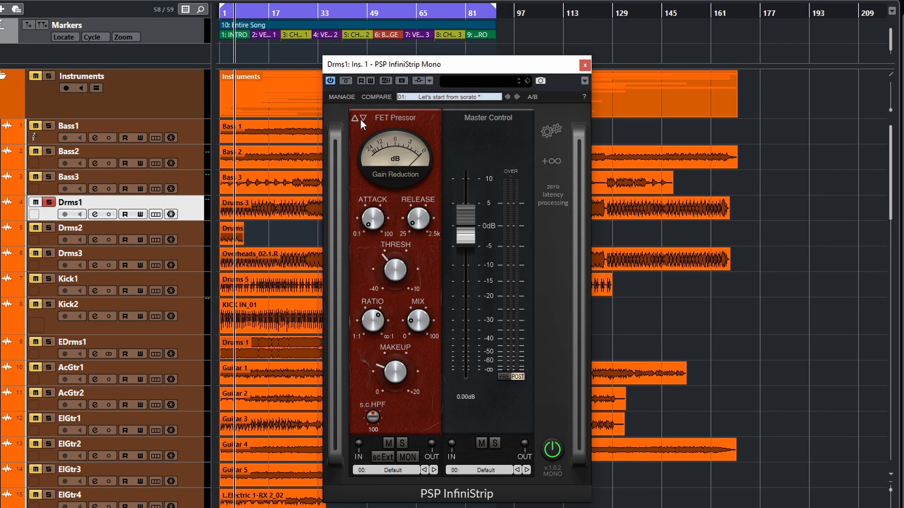
{"action": "left_click", "coordinate": [362, 119]}
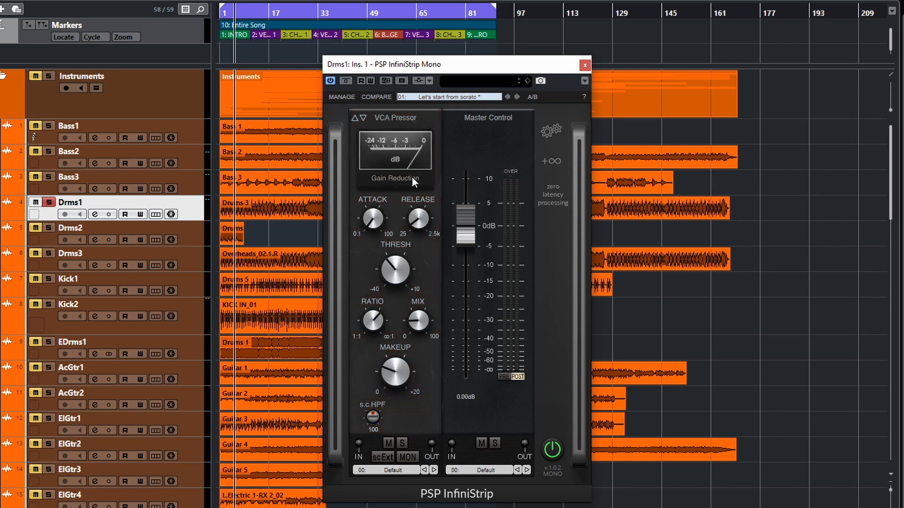
- Unsolo Drms1, close its plugin window, and open the InfiniStrip on the Song7 track with Song7 soloed
{"action": "left_click", "coordinate": [49, 203]}
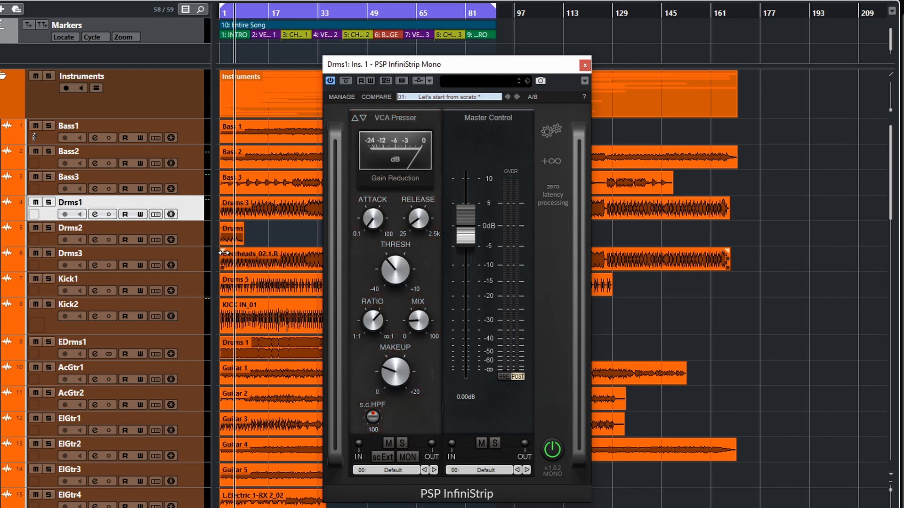
{"action": "left_click", "coordinate": [584, 66]}
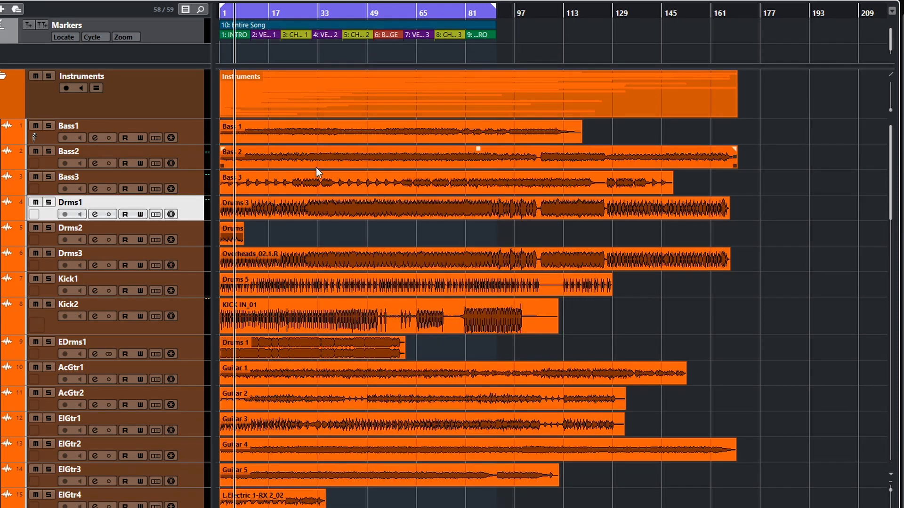
{"action": "scroll", "coordinate": [100, 228], "scroll_direction": "down", "scroll_amount": 15}
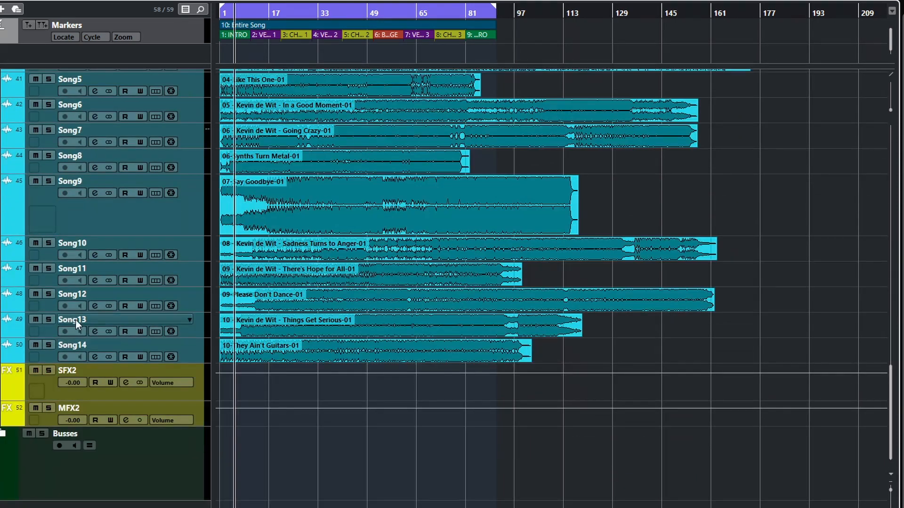
{"action": "left_click", "coordinate": [95, 324]}
{"action": "left_click", "coordinate": [861, 71]}
{"action": "left_click_drag", "start_coordinate": [316, 45], "coordinate": [493, 74]}
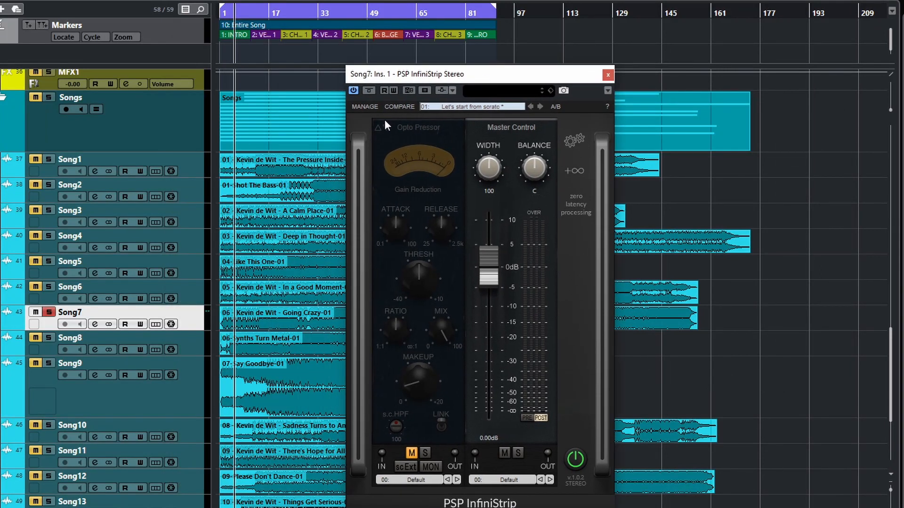
- Unmute the compressor module in Song7's InfiniStrip, change it to VCA Pressor, and reposition the window so the whole plugin is visible
{"action": "left_click", "coordinate": [411, 453]}
{"action": "left_click", "coordinate": [408, 133]}
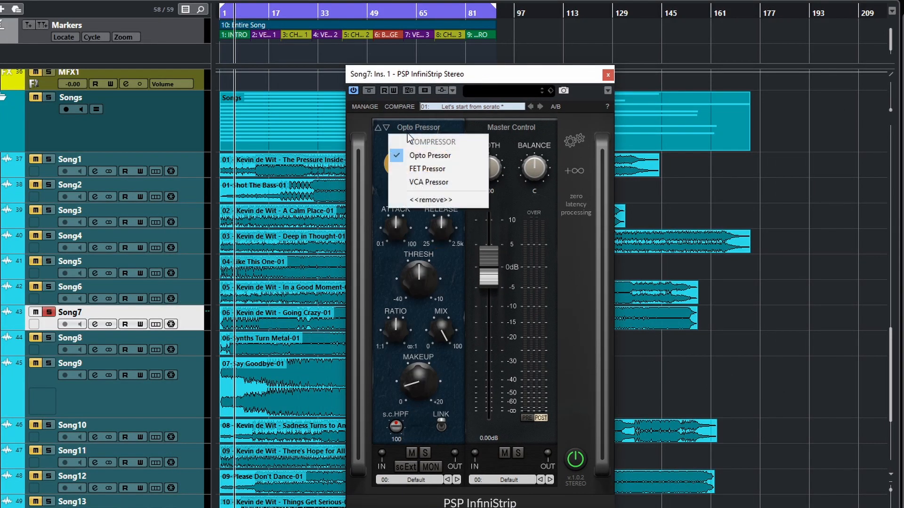
{"action": "left_click", "coordinate": [425, 180]}
{"action": "left_click_drag", "start_coordinate": [460, 80], "coordinate": [464, 94]}
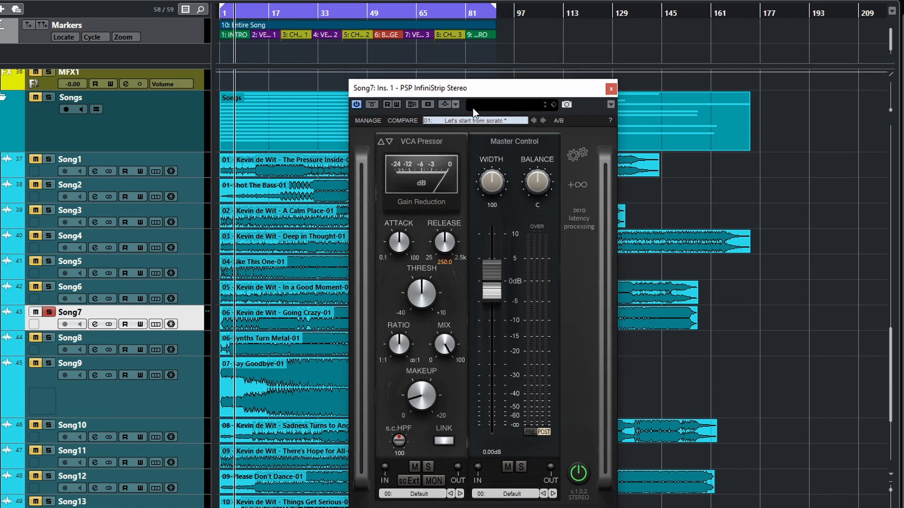
{"action": "left_click_drag", "start_coordinate": [470, 86], "coordinate": [469, 71]}
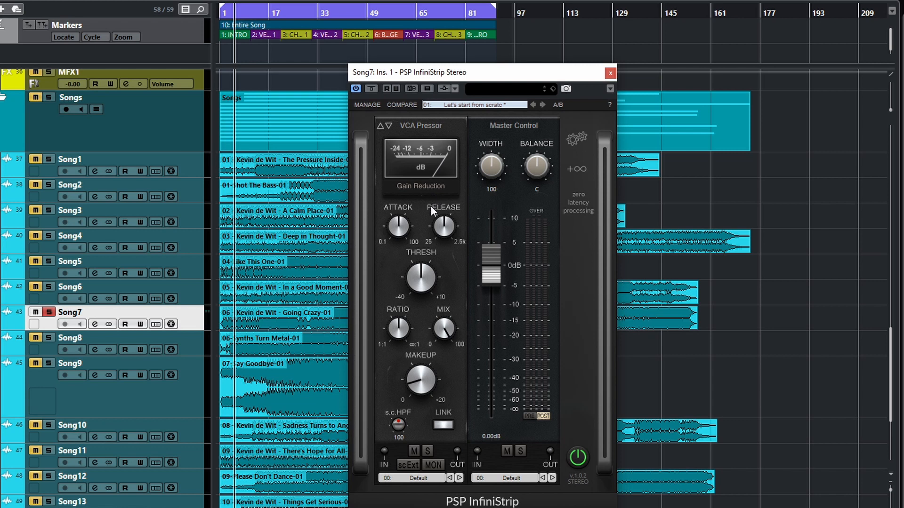
{"action": "left_click_drag", "start_coordinate": [445, 79], "coordinate": [445, 66]}
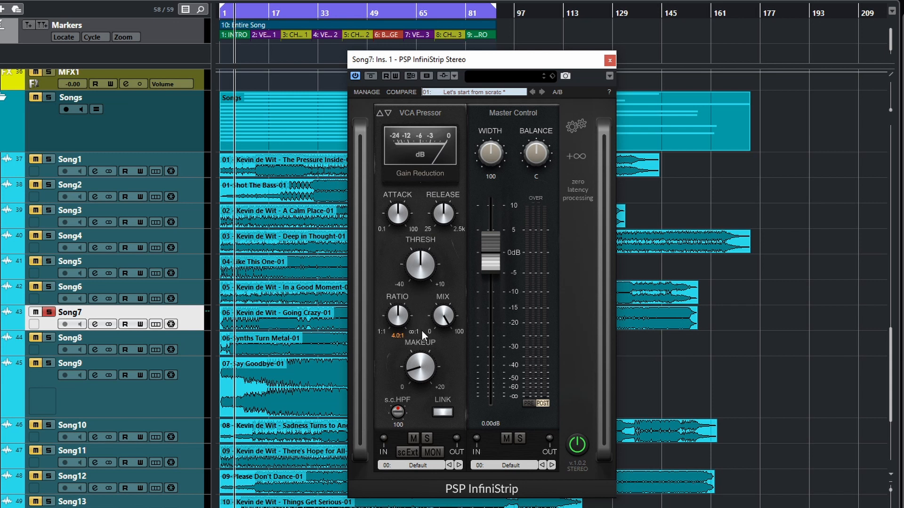
- While auditioning Song7, set the VCA Pressor's threshold to -7.2, ratio to 2.1:1 and makeup gain to 1.6
{"action": "key", "text": "space"}
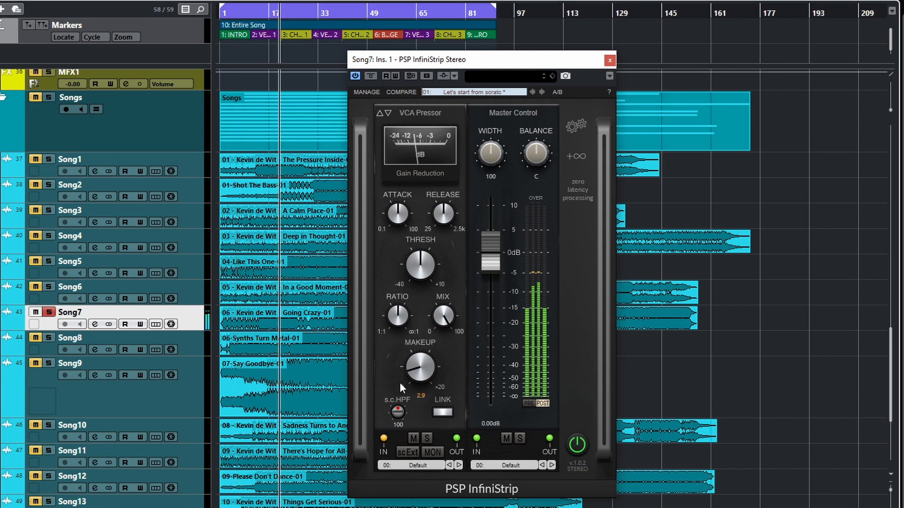
{"action": "left_click_drag", "start_coordinate": [417, 271], "coordinate": [423, 233]}
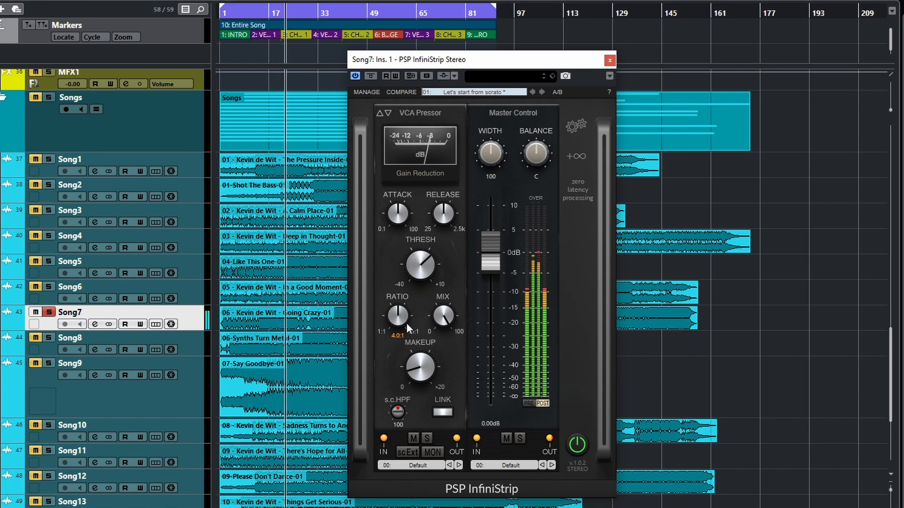
{"action": "key", "text": "space"}
{"action": "left_click_drag", "start_coordinate": [408, 329], "coordinate": [402, 363]}
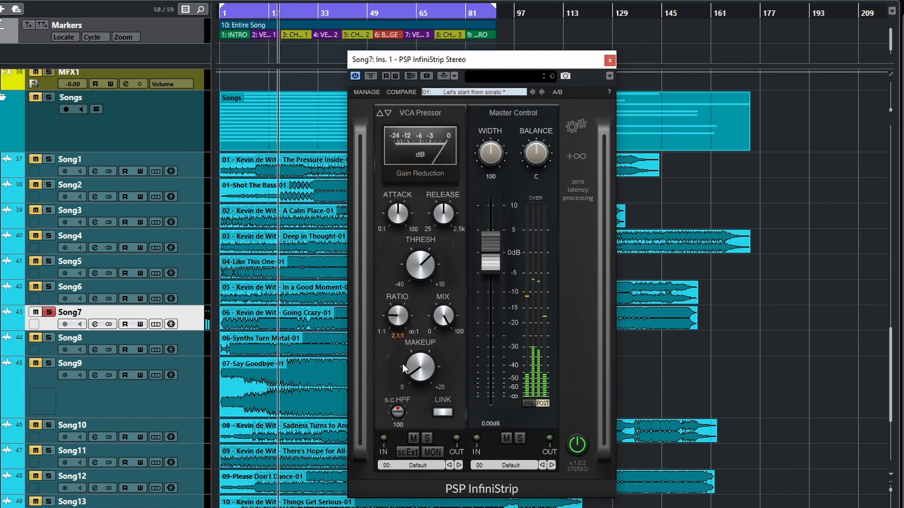
{"action": "mouse_move", "coordinate": [402, 366]}
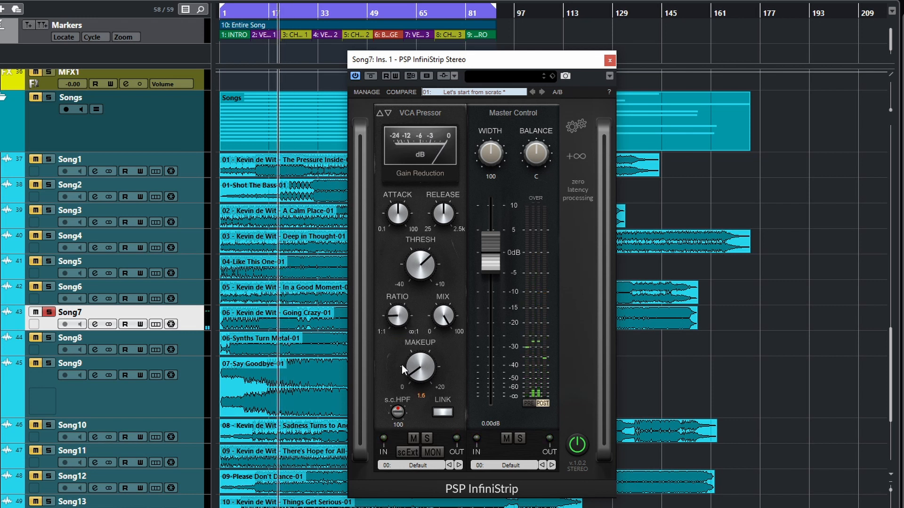
- Try a slower attack time on Song7's VCA Pressor and return the attack to 3.2
{"action": "mouse_move", "coordinate": [393, 219]}
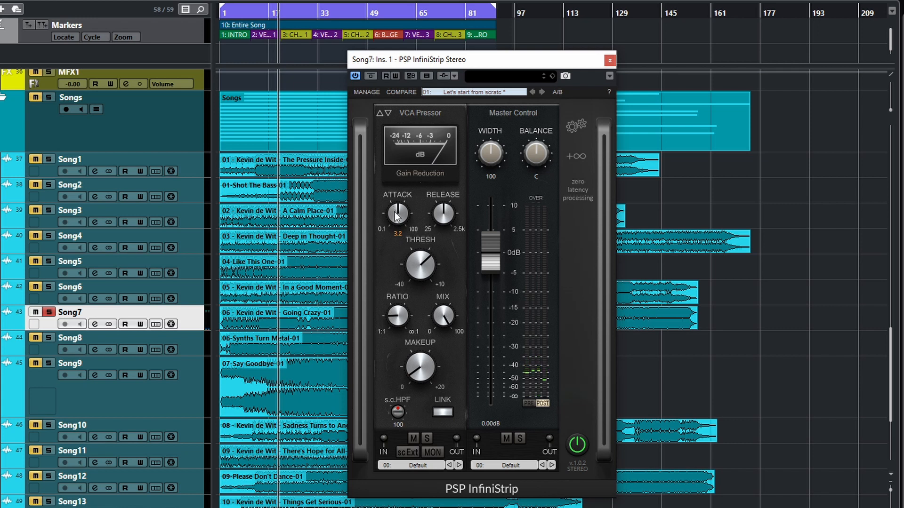
{"action": "left_click_drag", "start_coordinate": [396, 180], "coordinate": [397, 163]}
{"action": "mouse_move", "coordinate": [431, 226]}
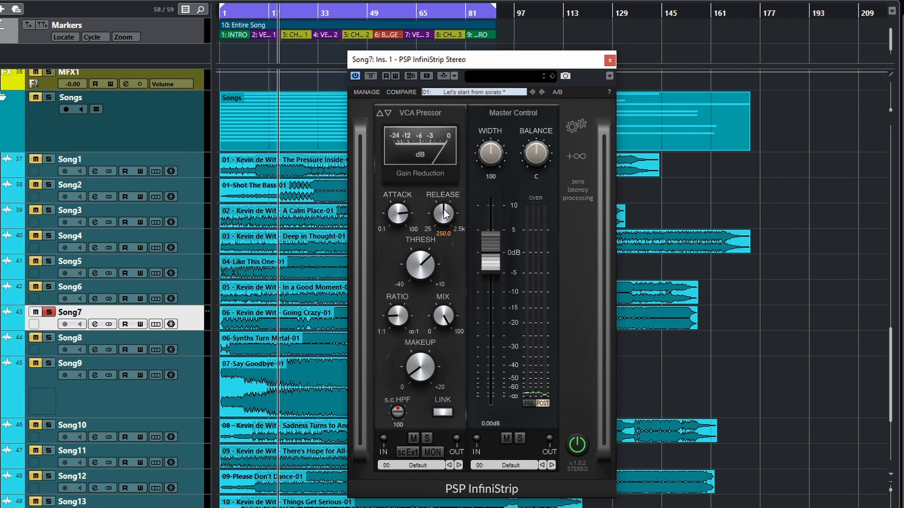
{"action": "mouse_move", "coordinate": [400, 268]}
{"action": "left_mouse_down"}
{"action": "mouse_move", "coordinate": [402, 249]}
{"action": "mouse_move", "coordinate": [401, 269]}
{"action": "mouse_move", "coordinate": [399, 262]}
{"action": "left_mouse_up"}
- Resume Song7 playback and toggle the VCA Pressor's mute to compare the compressed and unprocessed sound
{"action": "key", "text": "space"}
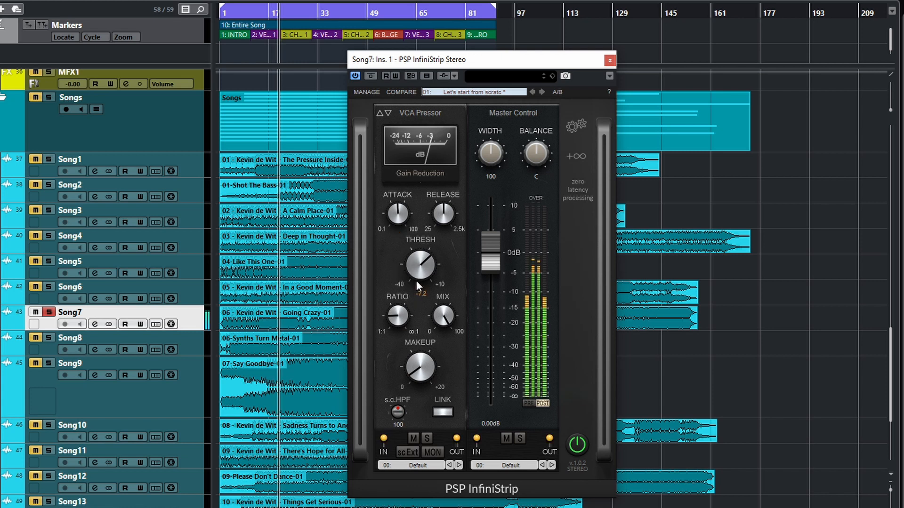
{"action": "left_click", "coordinate": [414, 439]}
{"action": "left_click", "coordinate": [414, 439]}
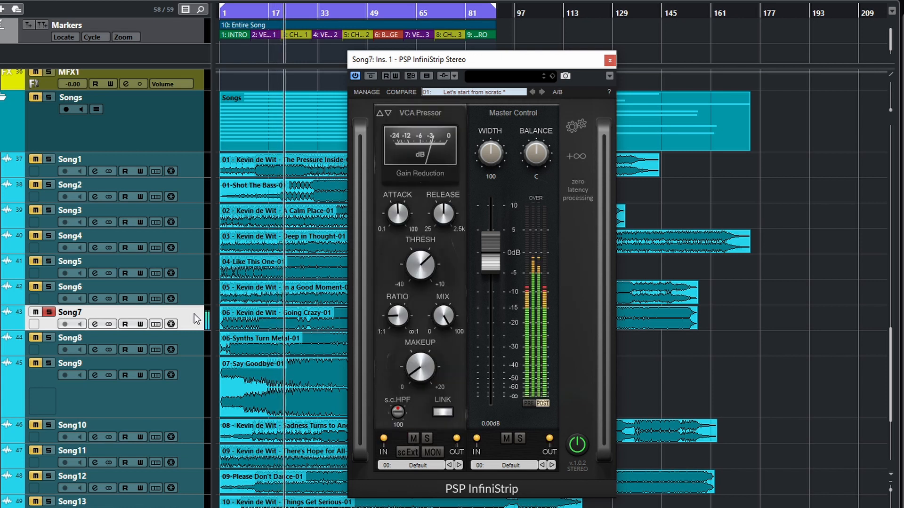
- Lower the Master Control fader to -9.45 dB and raise the VCA Pressor's threshold above -3.3
{"action": "left_click_drag", "start_coordinate": [490, 262], "coordinate": [492, 301]}
{"action": "mouse_move", "coordinate": [414, 309]}
{"action": "mouse_move", "coordinate": [415, 266]}
{"action": "scroll", "coordinate": [416, 267], "scroll_direction": "up", "scroll_amount": 3}
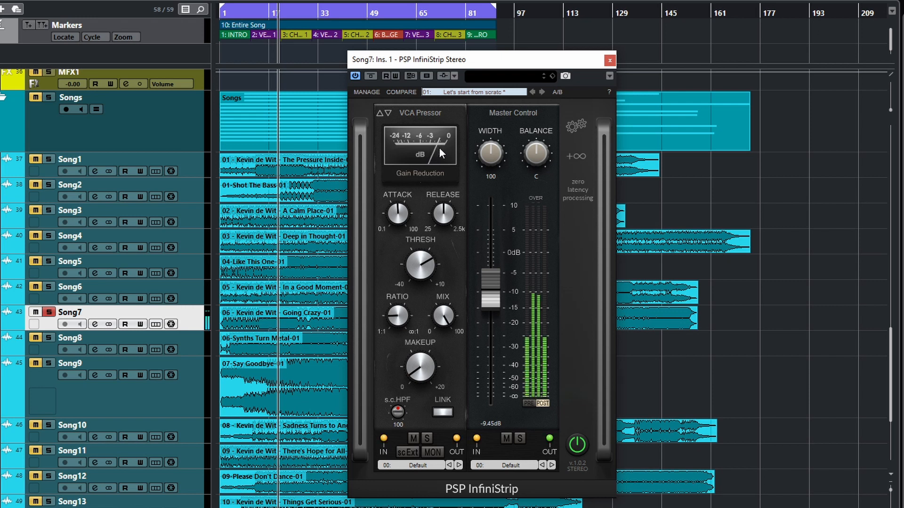
{"action": "scroll", "coordinate": [425, 268], "scroll_direction": "up", "scroll_amount": 1}
{"action": "scroll", "coordinate": [426, 266], "scroll_direction": "up", "scroll_amount": 3}
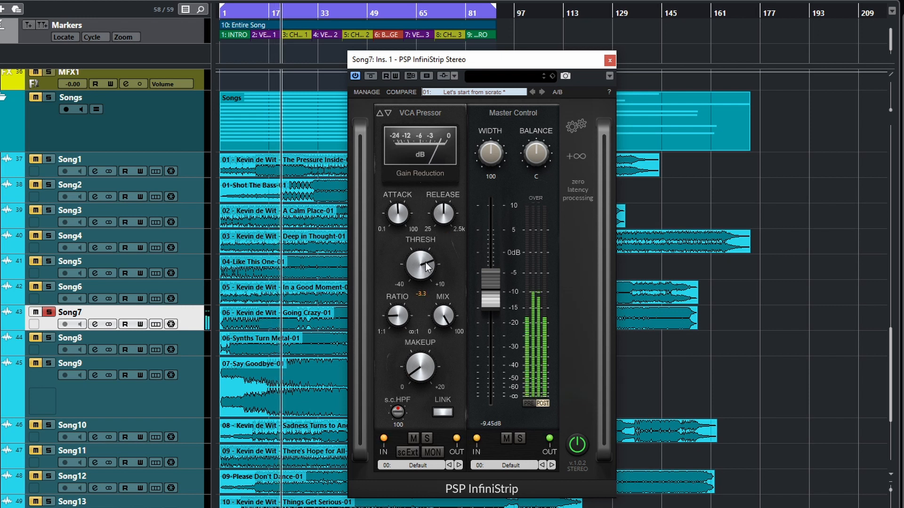
{"action": "scroll", "coordinate": [427, 263], "scroll_direction": "up", "scroll_amount": 3}
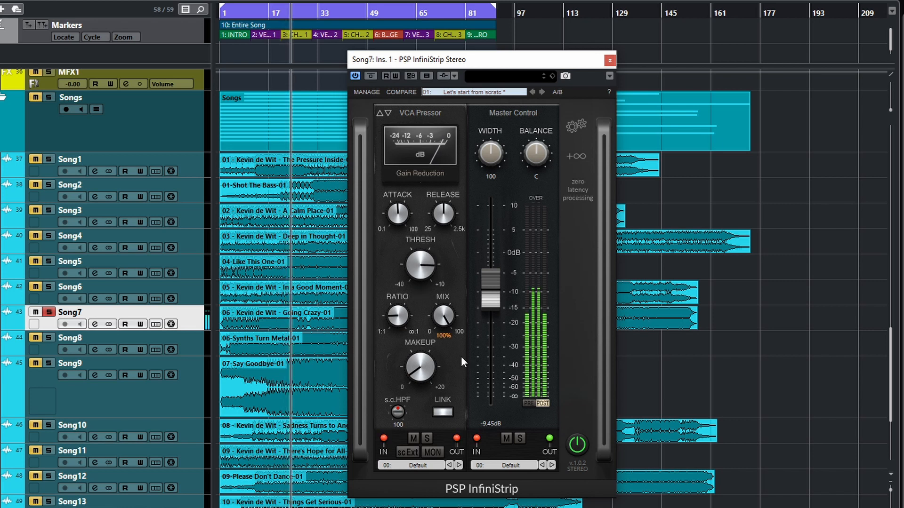
- Slightly lower the VCA Pressor's makeup gain while toggling its mute to match the processed and unprocessed levels
{"action": "left_click", "coordinate": [413, 439]}
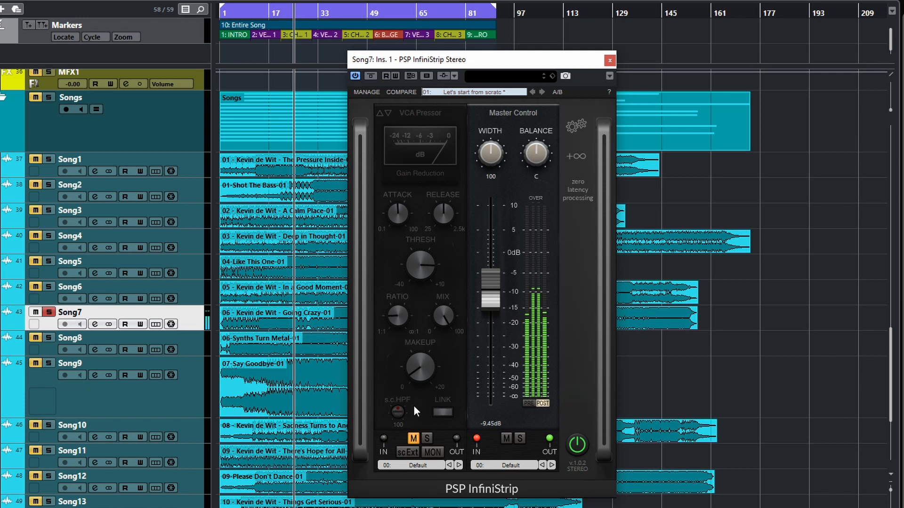
{"action": "left_click", "coordinate": [413, 438]}
{"action": "left_click_drag", "start_coordinate": [417, 375], "coordinate": [417, 378]}
{"action": "left_click", "coordinate": [414, 437]}
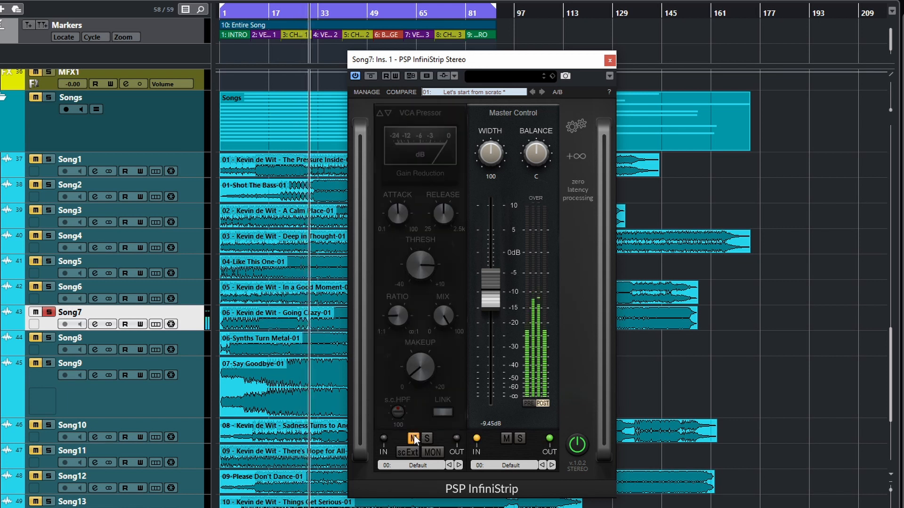
{"action": "left_click", "coordinate": [413, 434]}
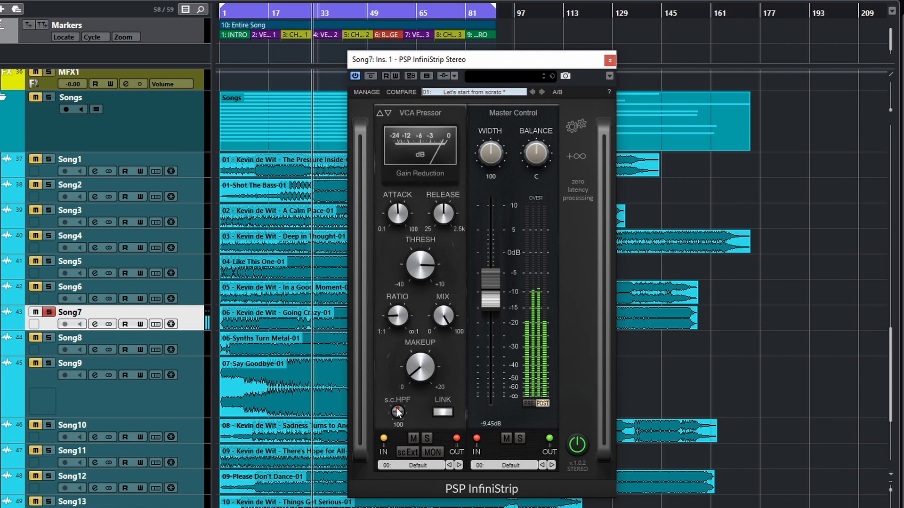
- Turn the VCA Pressor's sidechain high-pass filter off, mute the module, and raise the Master Control fader to -7.27 dB
{"action": "left_click_drag", "start_coordinate": [396, 407], "coordinate": [391, 476]}
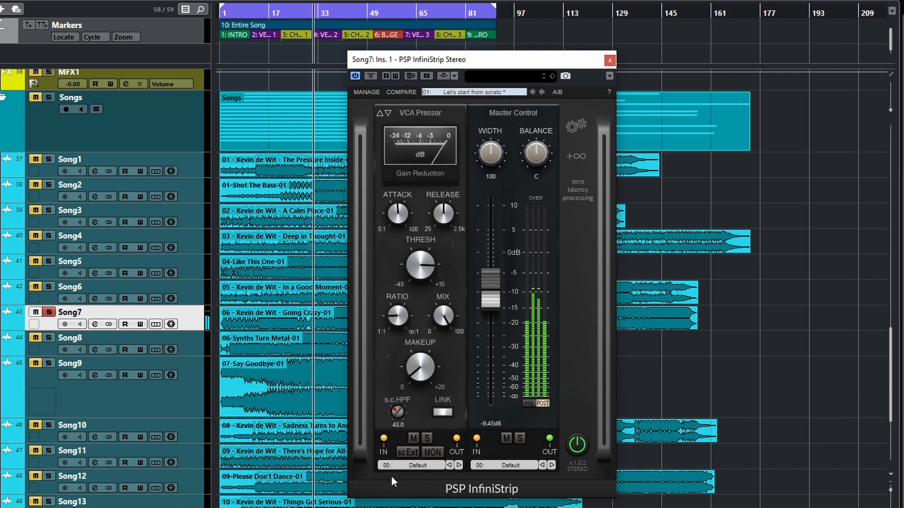
{"action": "left_click", "coordinate": [414, 437]}
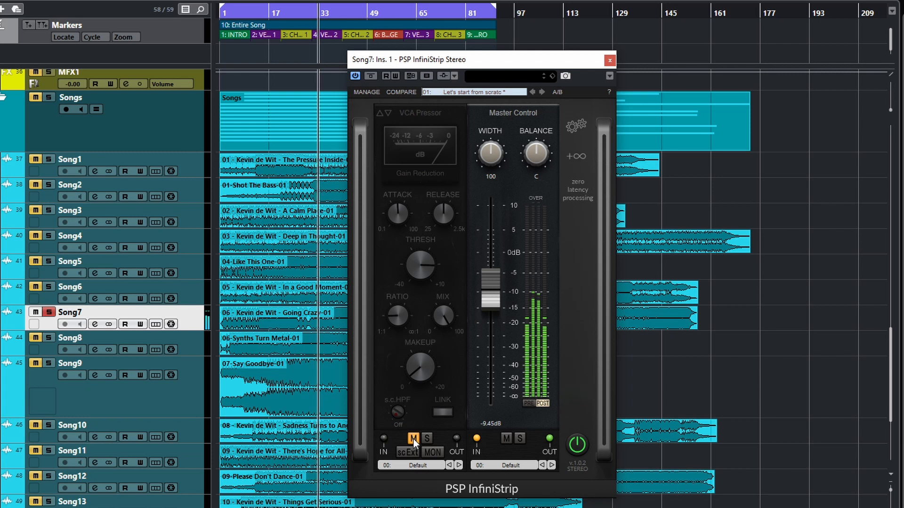
{"action": "left_click_drag", "start_coordinate": [497, 297], "coordinate": [498, 290]}
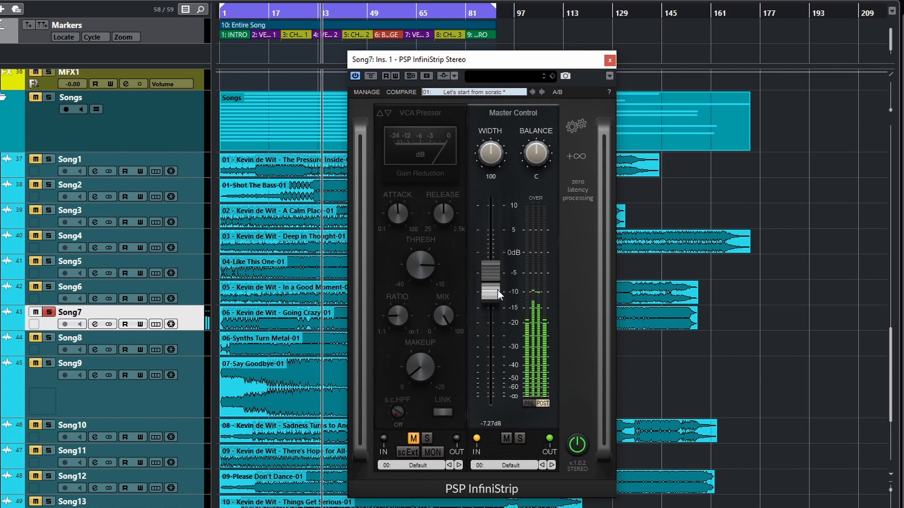
- Unmute the VCA Pressor, lower its threshold to -2.7, and mute it again to hear the unprocessed song
{"action": "left_click", "coordinate": [415, 437]}
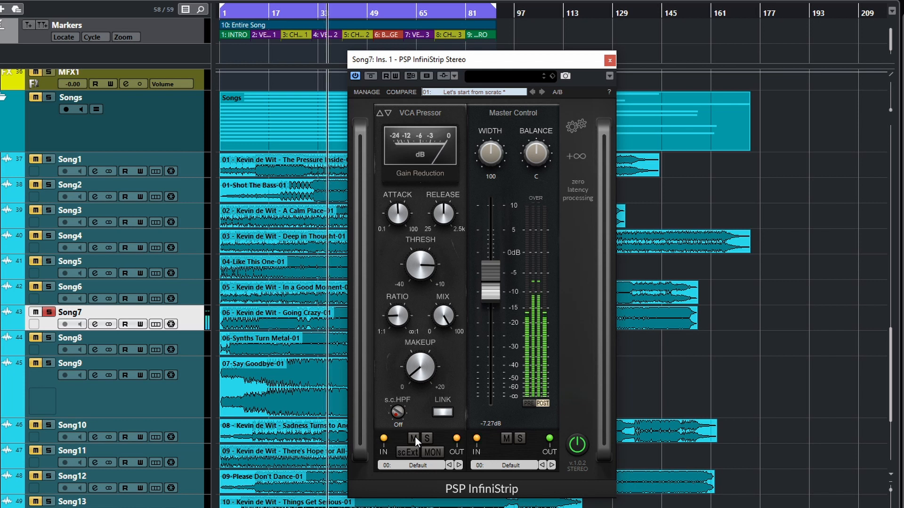
{"action": "left_click_drag", "start_coordinate": [421, 270], "coordinate": [421, 274]}
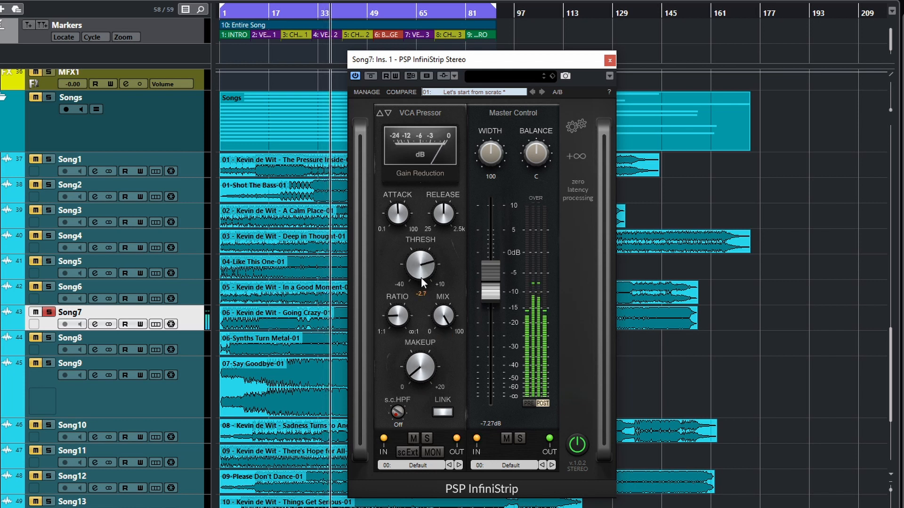
{"action": "left_click", "coordinate": [414, 437]}
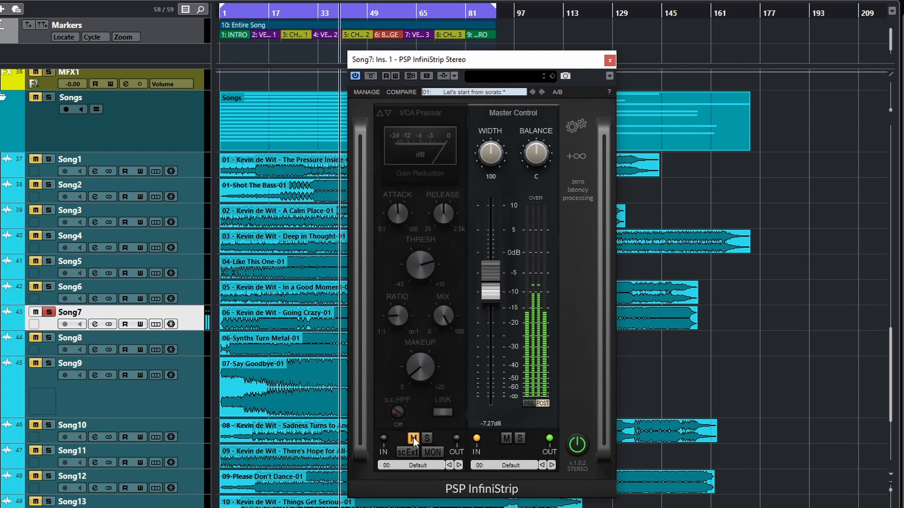
- Compare the song with and without the VCA Pressor by toggling its mute, trying attack values of 0.9 and 63.1
{"action": "left_click", "coordinate": [413, 438]}
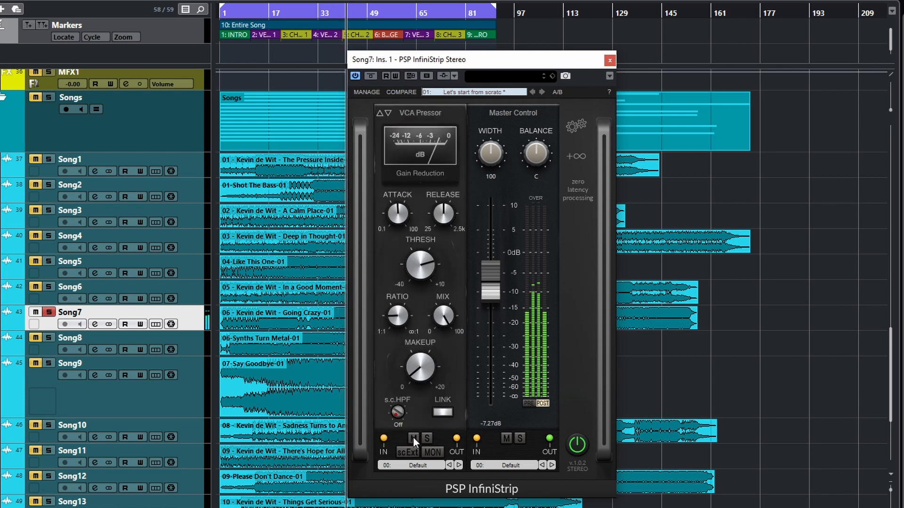
{"action": "left_click", "coordinate": [414, 437]}
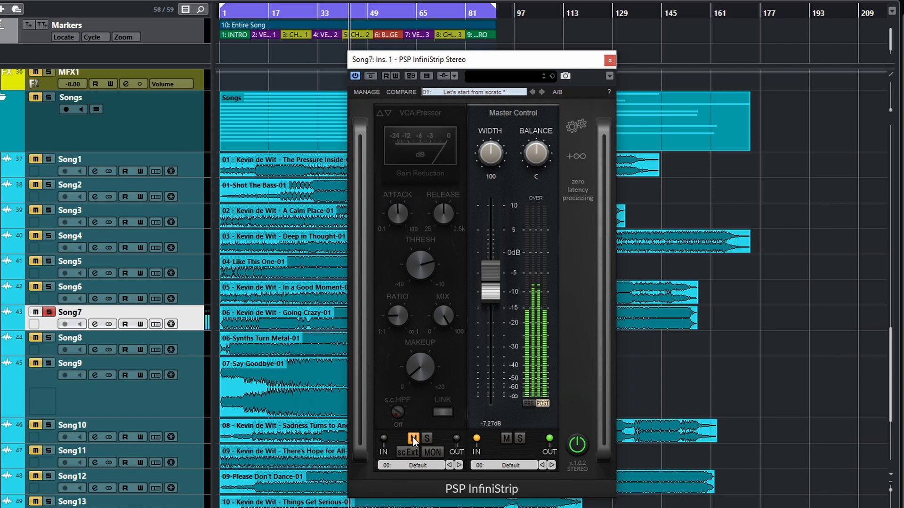
{"action": "left_click", "coordinate": [411, 437]}
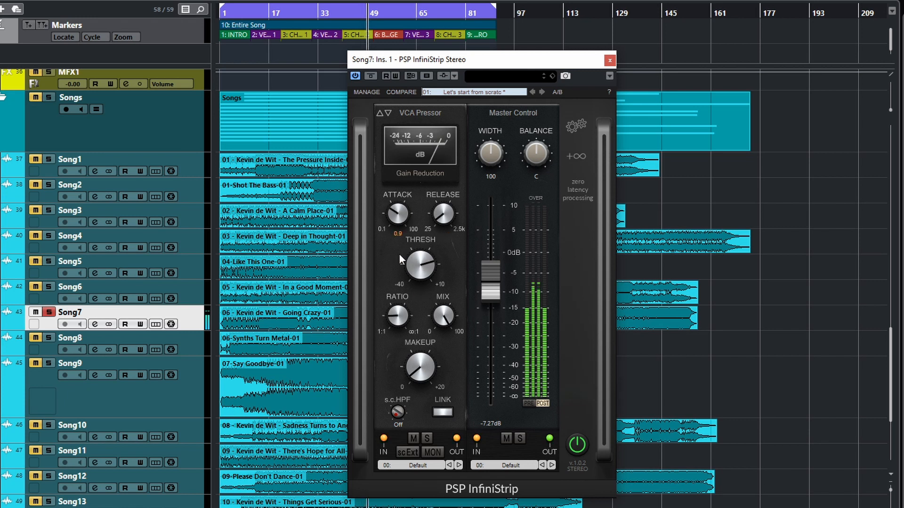
{"action": "left_click", "coordinate": [413, 437]}
{"action": "left_click", "coordinate": [414, 436]}
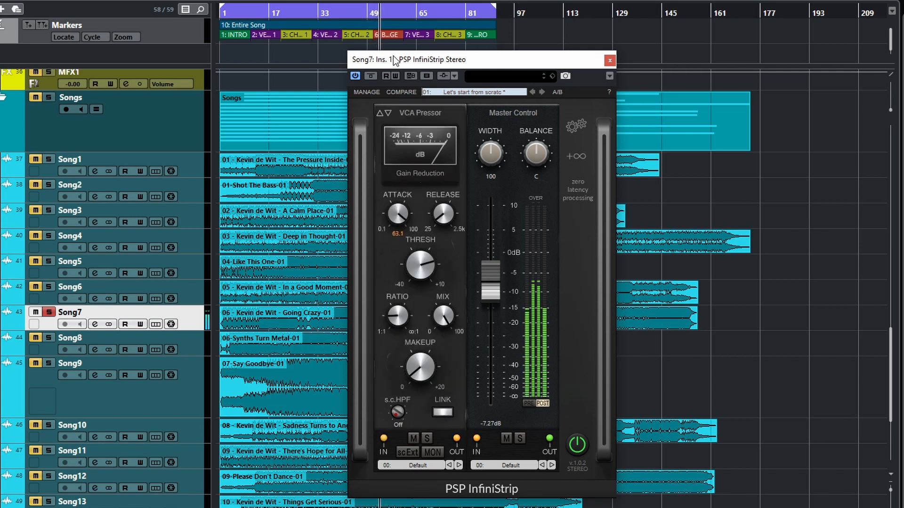
{"action": "left_click", "coordinate": [414, 436]}
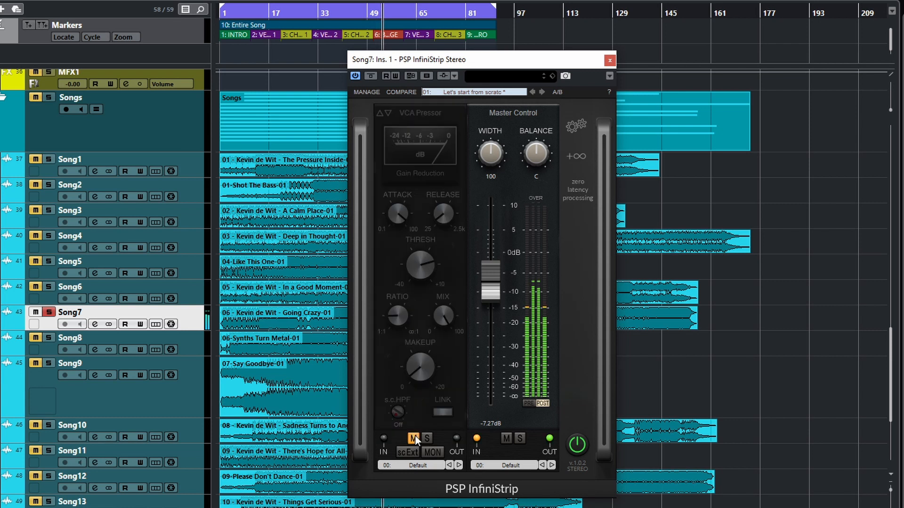
{"action": "left_click", "coordinate": [414, 435]}
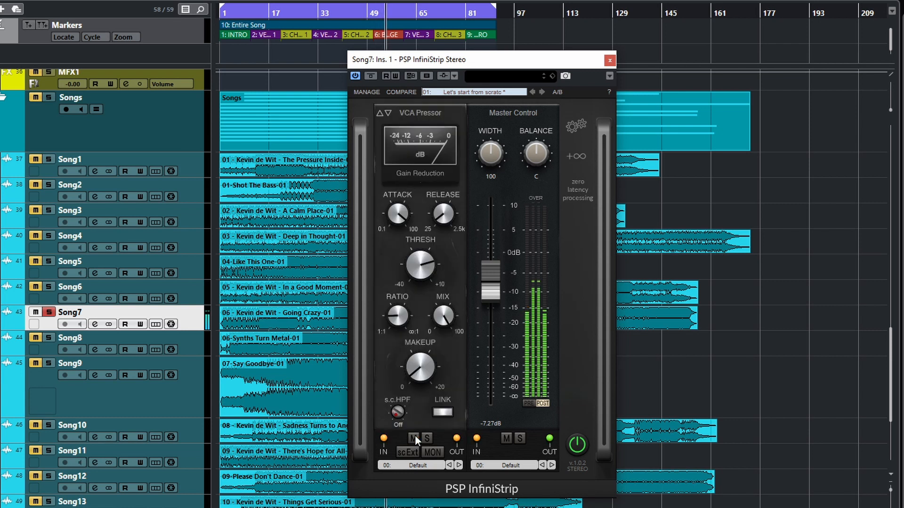
- Stop playback, move the plug-in window higher, and load the Master Track preset for the VCA Pressor
{"action": "left_click_drag", "start_coordinate": [412, 260], "coordinate": [417, 278]}
{"action": "key", "text": "space"}
{"action": "left_click_drag", "start_coordinate": [453, 61], "coordinate": [451, 22]}
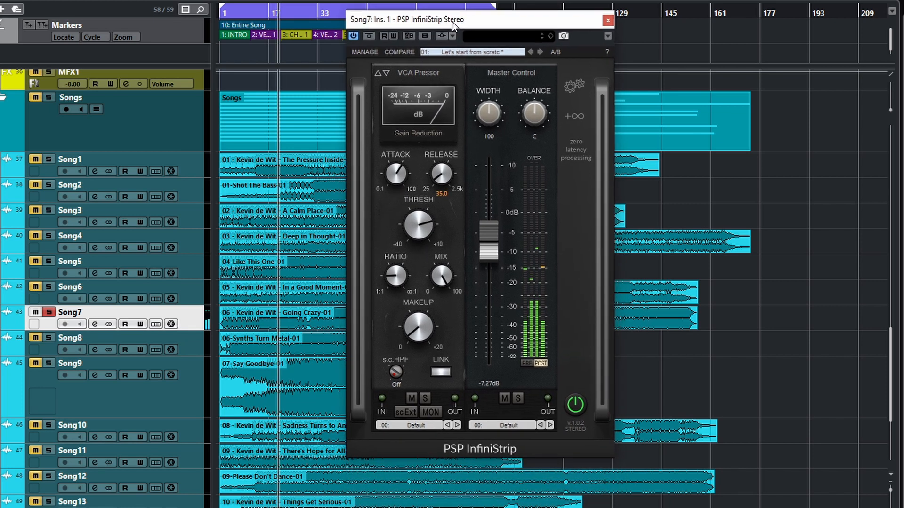
{"action": "left_click", "coordinate": [417, 426]}
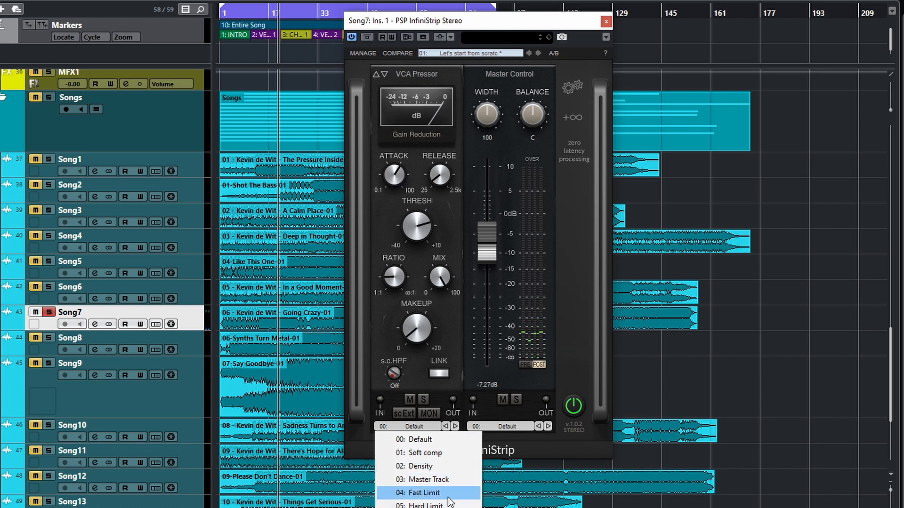
{"action": "left_click", "coordinate": [429, 481]}
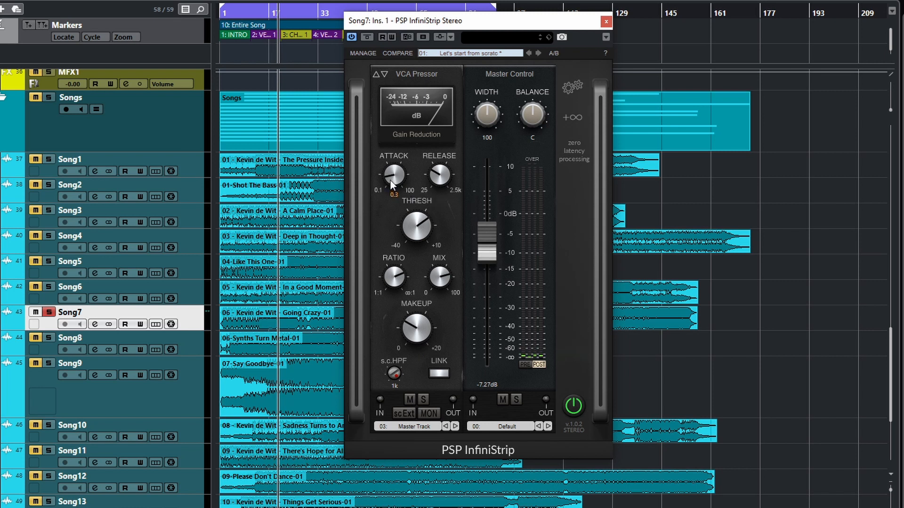
- Review the Master Track preset's controls, play the song while toggling the VCA Pressor's mute, lower the makeup gain, and stop playback
{"action": "mouse_move", "coordinate": [437, 177]}
{"action": "mouse_move", "coordinate": [431, 222]}
{"action": "mouse_move", "coordinate": [438, 281]}
{"action": "mouse_move", "coordinate": [422, 330]}
{"action": "key", "text": "space"}
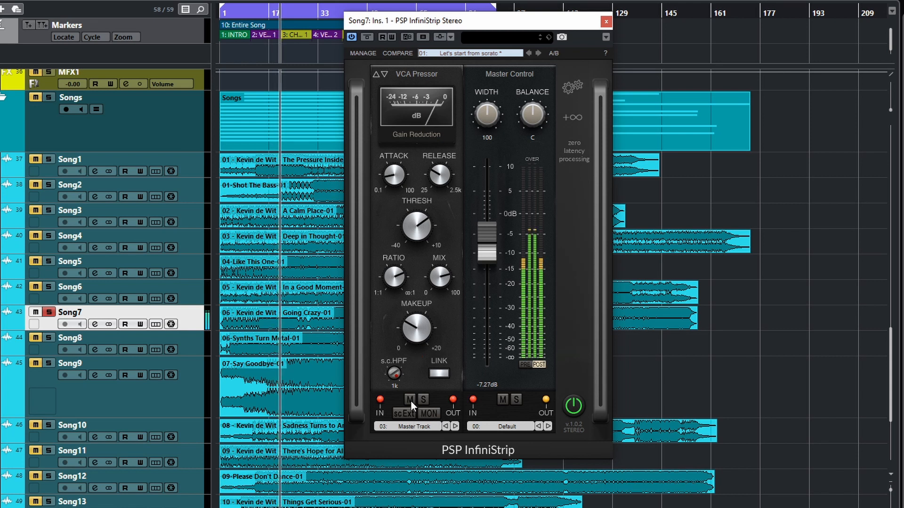
{"action": "left_click", "coordinate": [410, 400]}
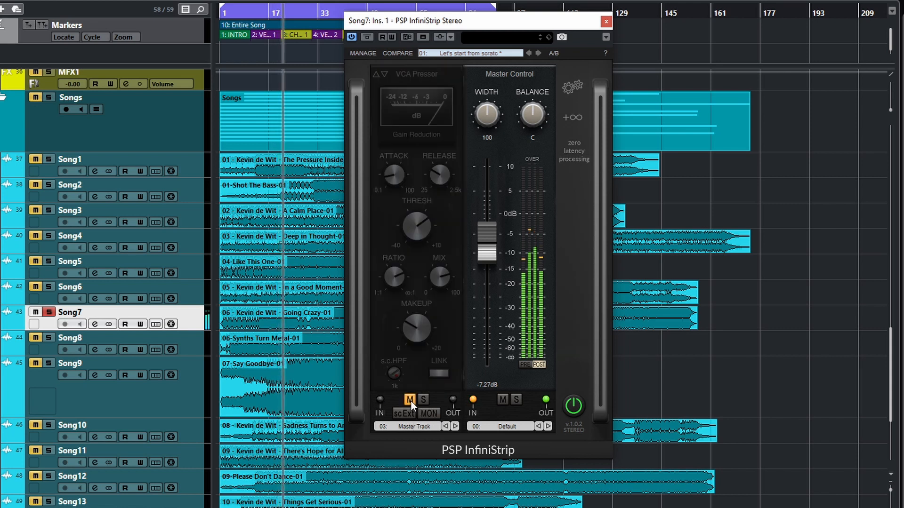
{"action": "left_click", "coordinate": [410, 400]}
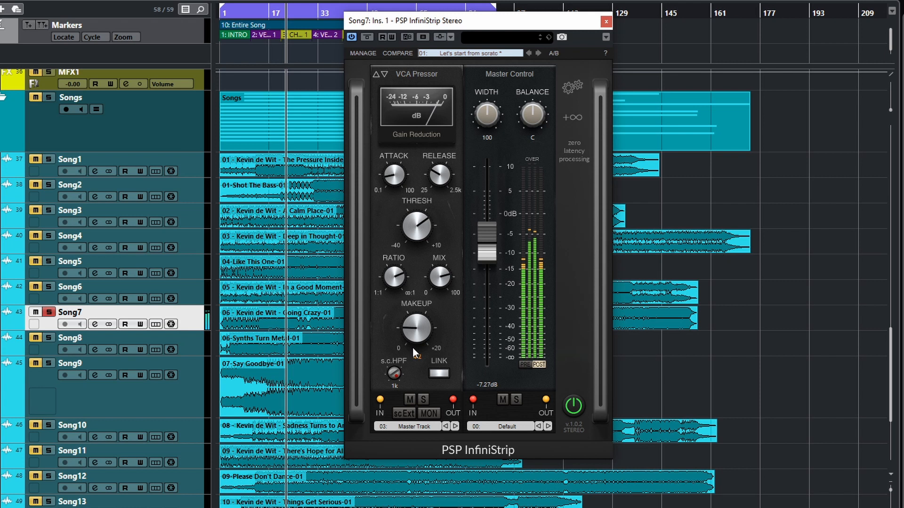
{"action": "key", "text": "space"}
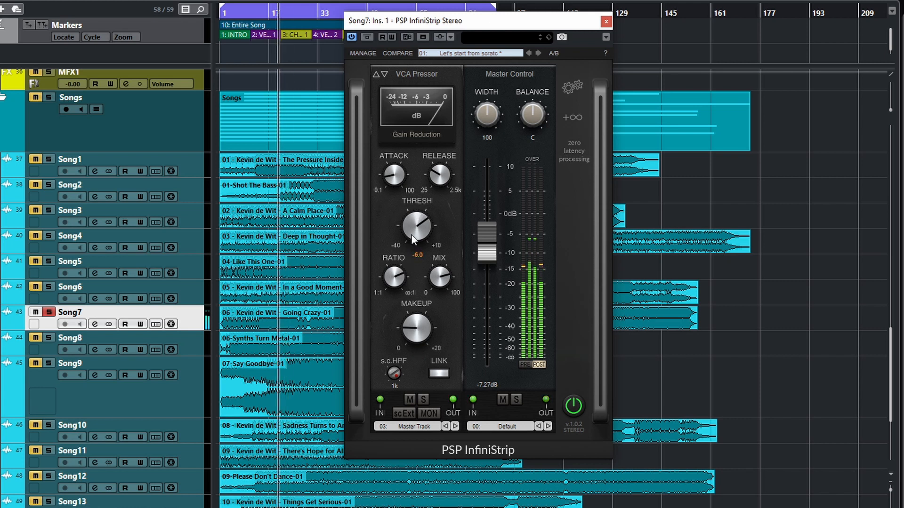
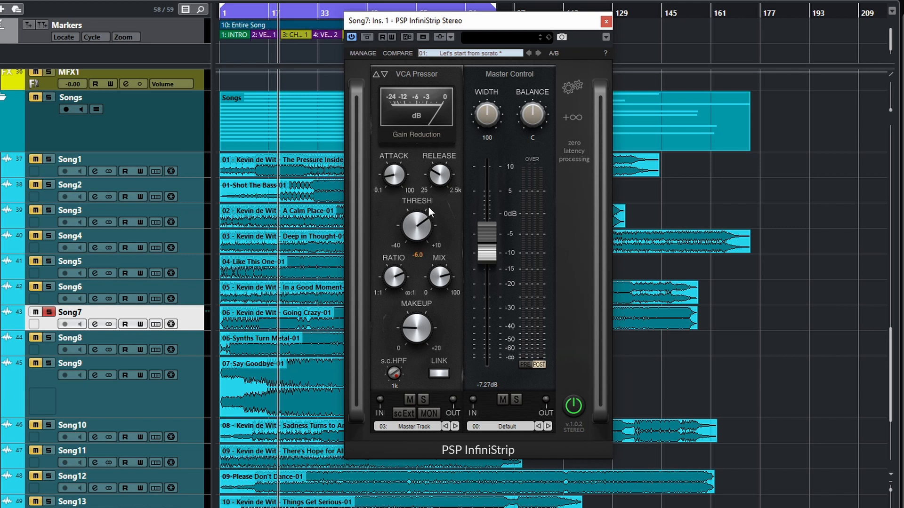
- Play the song, adjust the VCA Pressor's threshold, compare it with the muted module, and reduce makeup gain to 2.6
{"action": "key", "text": "space"}
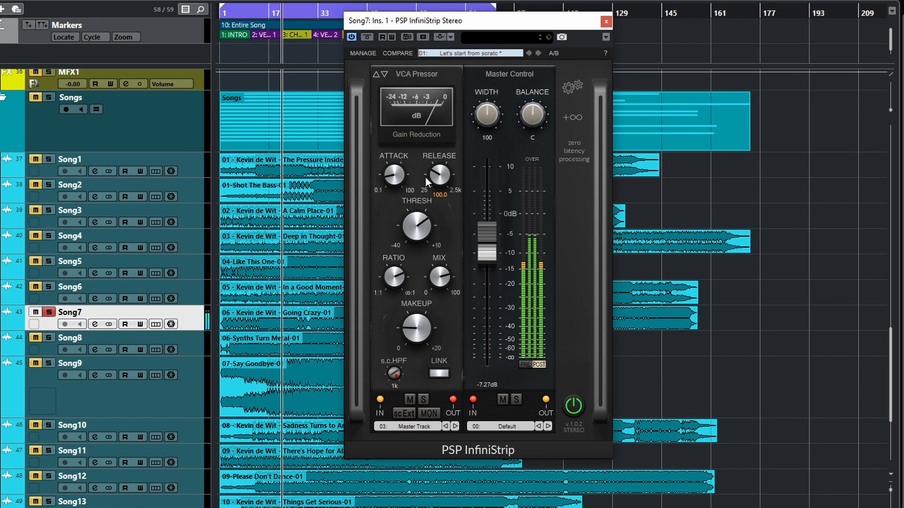
{"action": "mouse_move", "coordinate": [417, 222]}
{"action": "left_mouse_down"}
{"action": "mouse_move", "coordinate": [410, 260]}
{"action": "mouse_move", "coordinate": [411, 207]}
{"action": "mouse_move", "coordinate": [408, 230]}
{"action": "left_mouse_up"}
{"action": "left_click", "coordinate": [409, 399]}
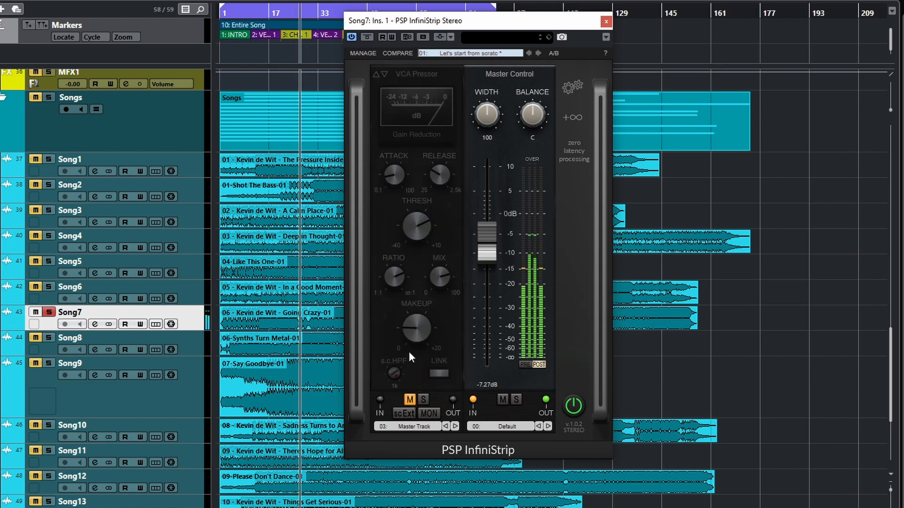
{"action": "left_click", "coordinate": [410, 399]}
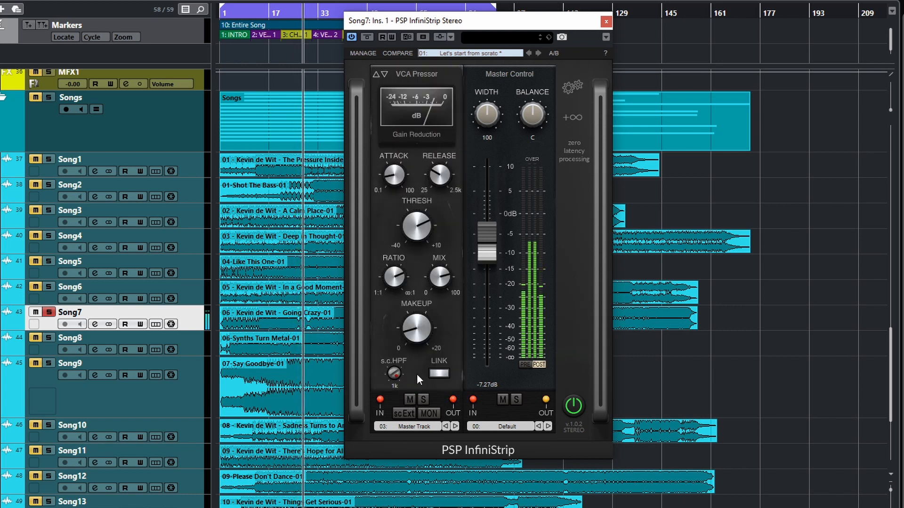
{"action": "left_click_drag", "start_coordinate": [409, 337], "coordinate": [410, 341]}
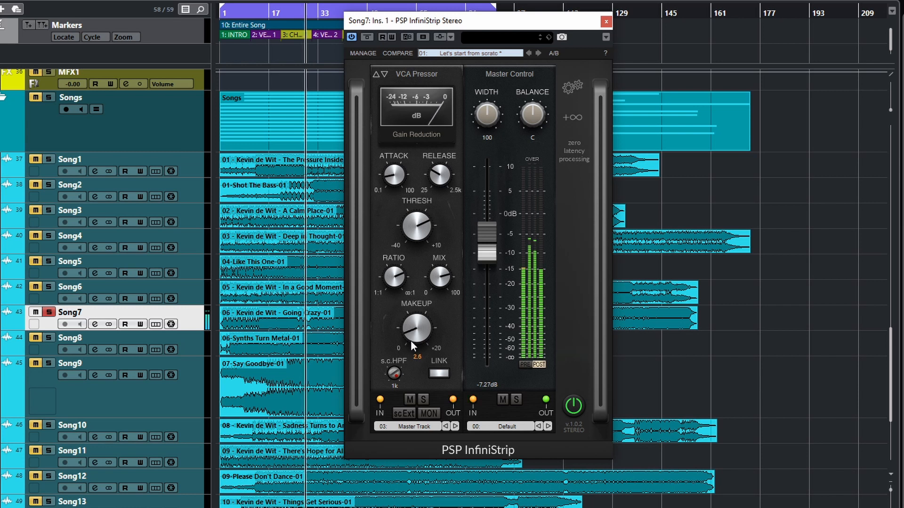
- Match the processed and unprocessed levels by toggling the VCA Pressor's mute while lowering makeup gain to 2.0 and 1.4
{"action": "left_click", "coordinate": [411, 398]}
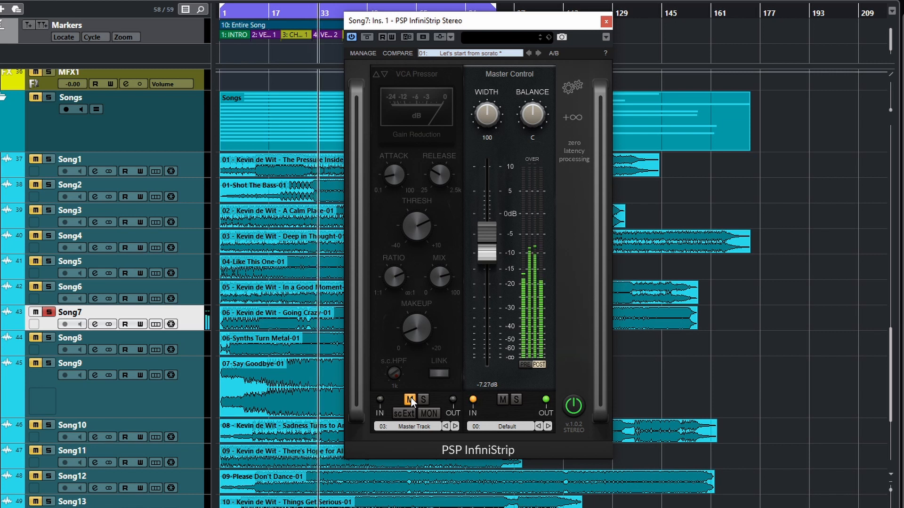
{"action": "left_click", "coordinate": [411, 398]}
{"action": "mouse_move", "coordinate": [408, 334]}
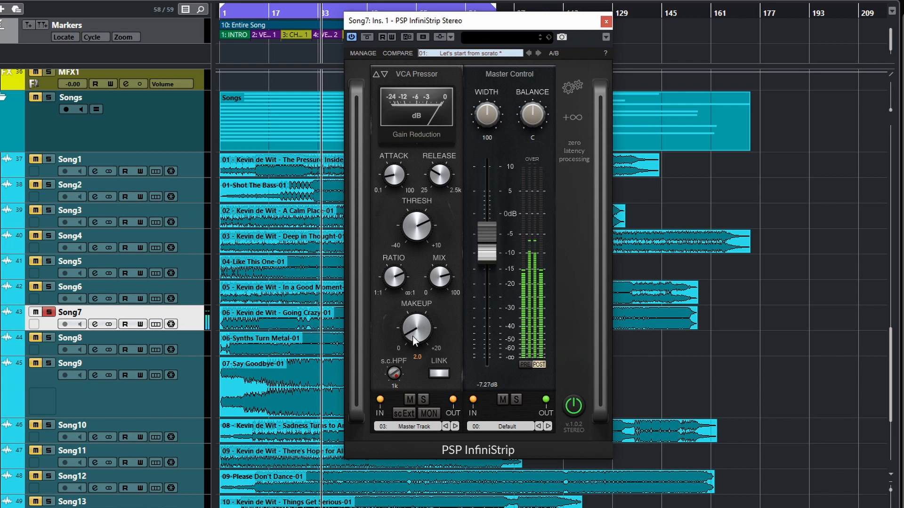
{"action": "left_click", "coordinate": [411, 399]}
{"action": "left_click", "coordinate": [410, 399]}
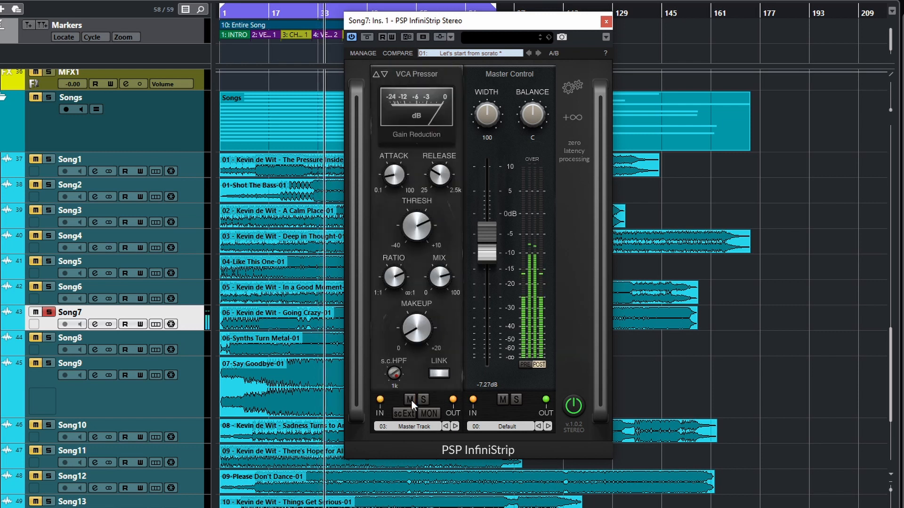
{"action": "mouse_move", "coordinate": [414, 334]}
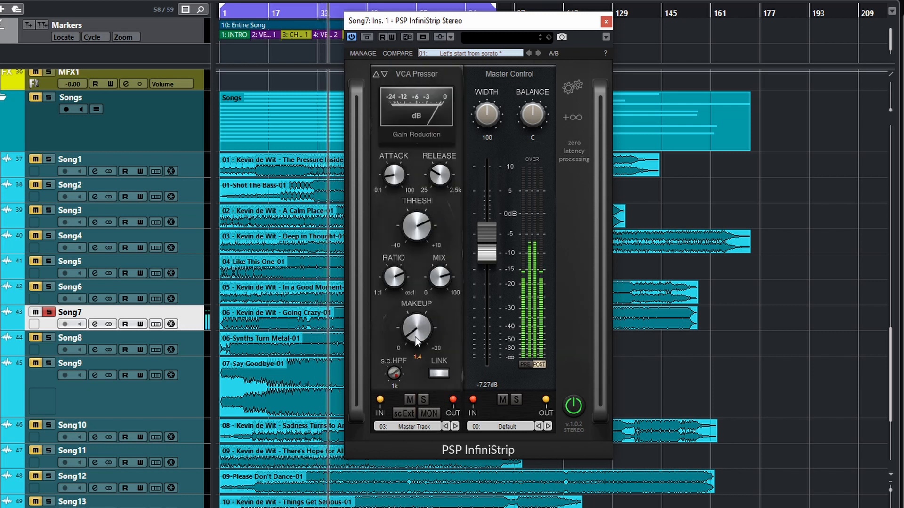
- Toggle the VCA Pressor's mute repeatedly to compare the level-matched compressed song with the unprocessed one
{"action": "left_click", "coordinate": [410, 398]}
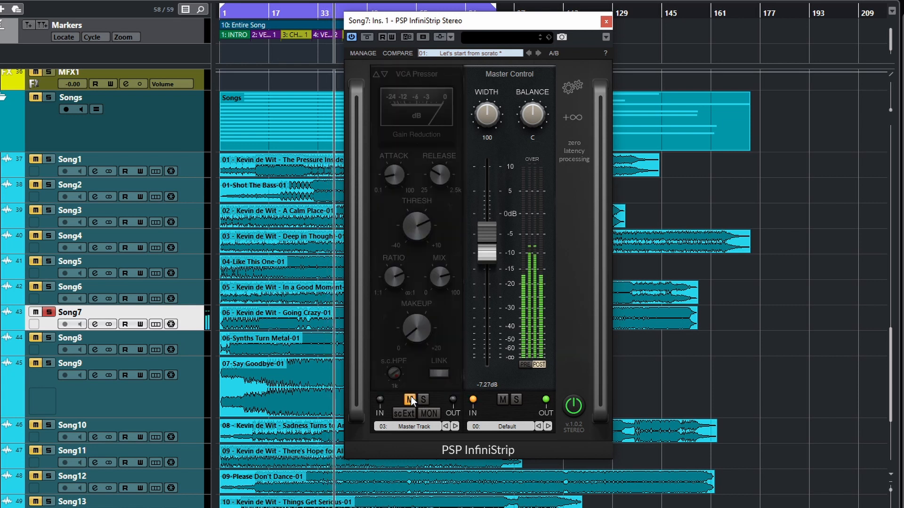
{"action": "left_click", "coordinate": [410, 397]}
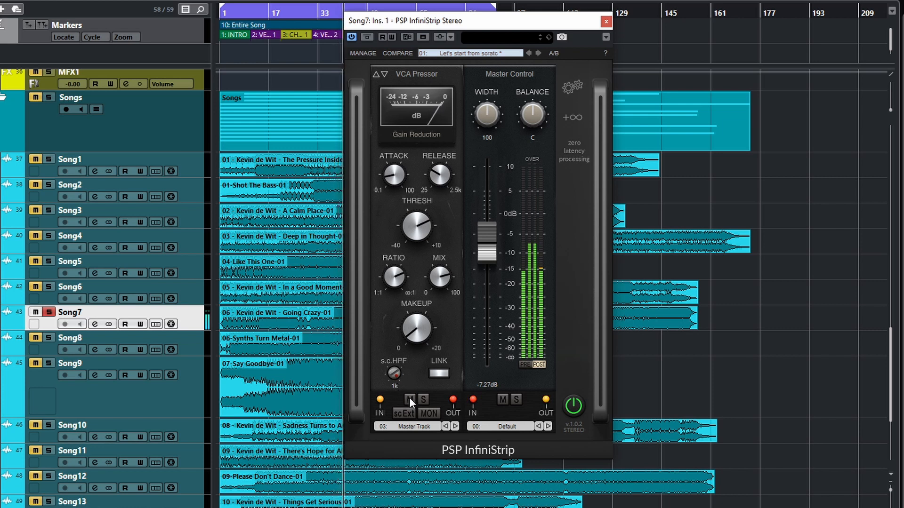
{"action": "left_click", "coordinate": [409, 399]}
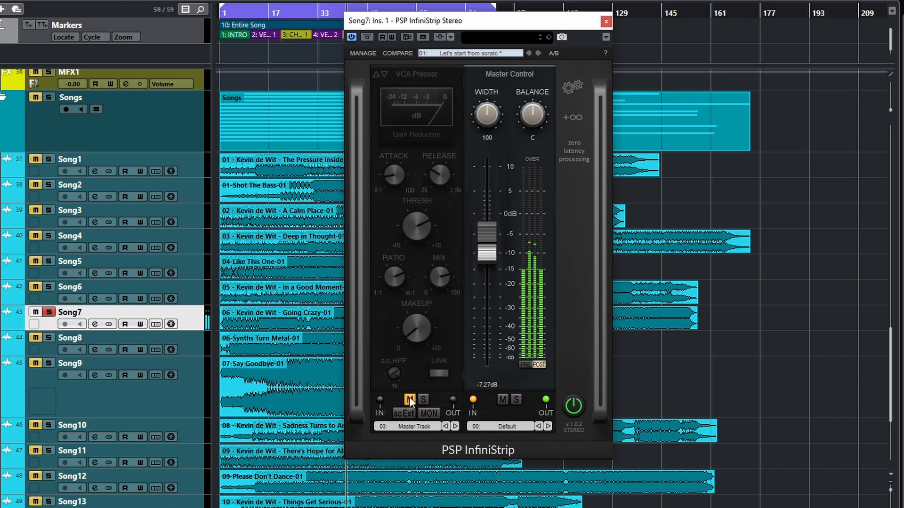
{"action": "left_click", "coordinate": [410, 399]}
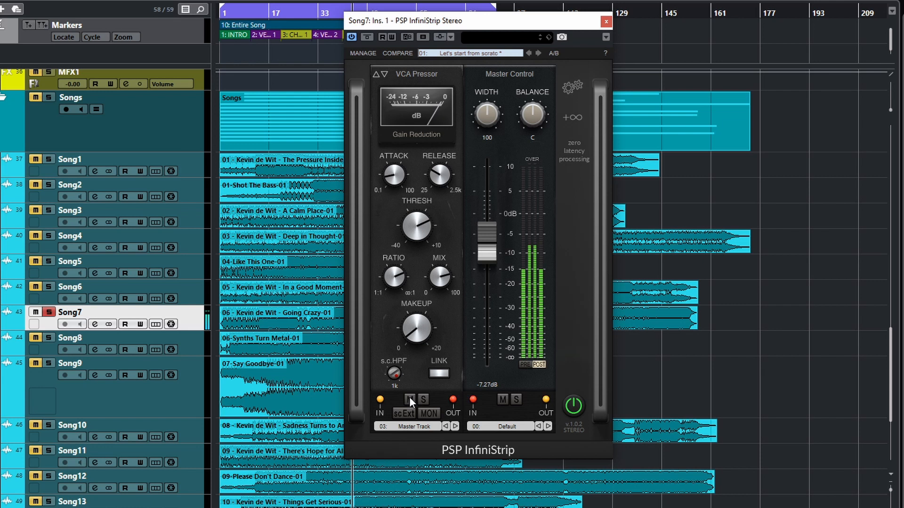
{"action": "left_click", "coordinate": [409, 399]}
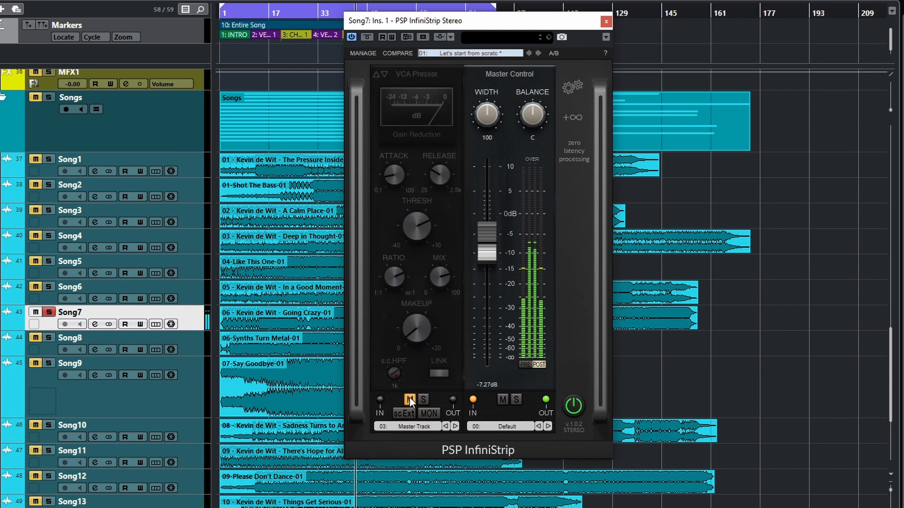
{"action": "left_click", "coordinate": [409, 399]}
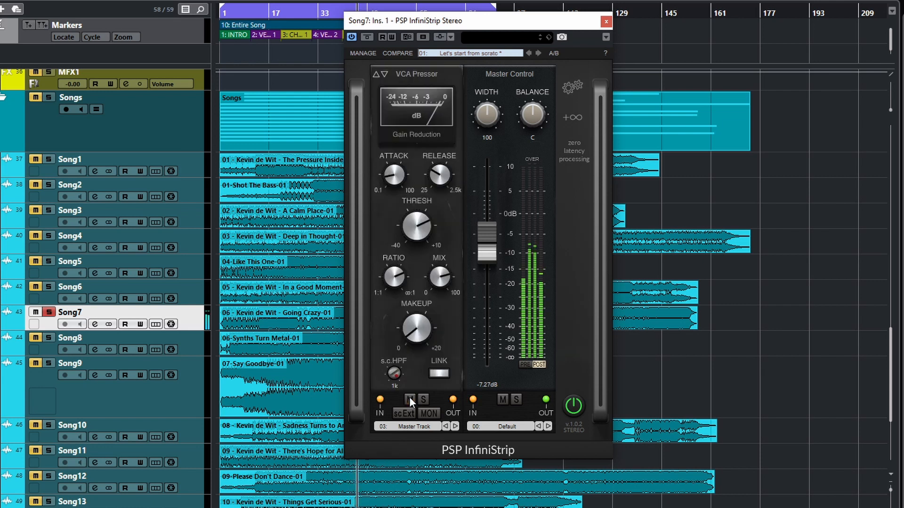
- Switch the compressor module to FET Pressor and on to Opto Pressor, and set its threshold to -5.3
{"action": "left_click", "coordinate": [376, 74]}
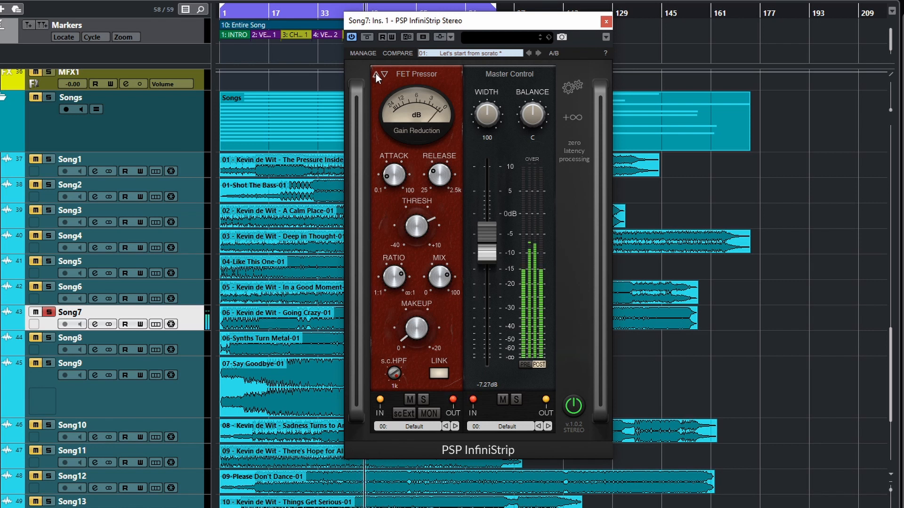
{"action": "left_click", "coordinate": [375, 74]}
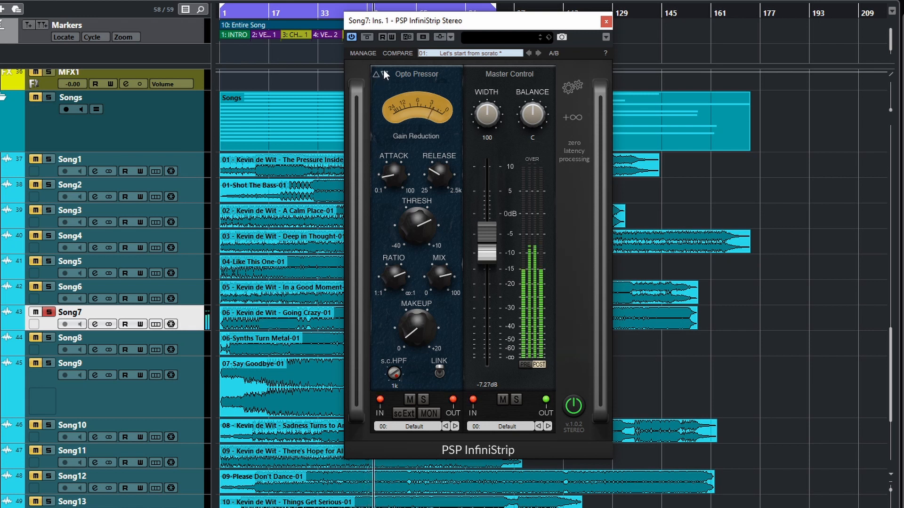
{"action": "mouse_move", "coordinate": [420, 229]}
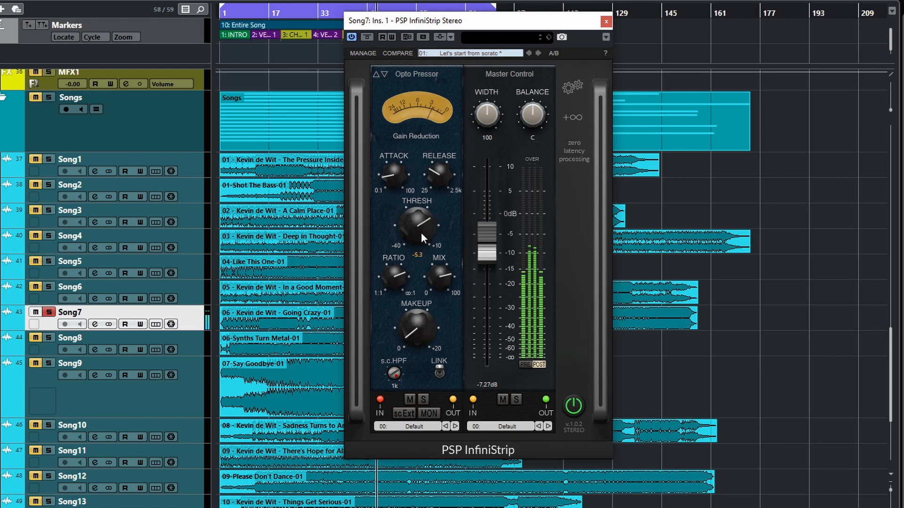
- Switch back through FET Pressor to VCA Pressor, fine-tune its threshold, and turn off stereo link
{"action": "left_click", "coordinate": [384, 74]}
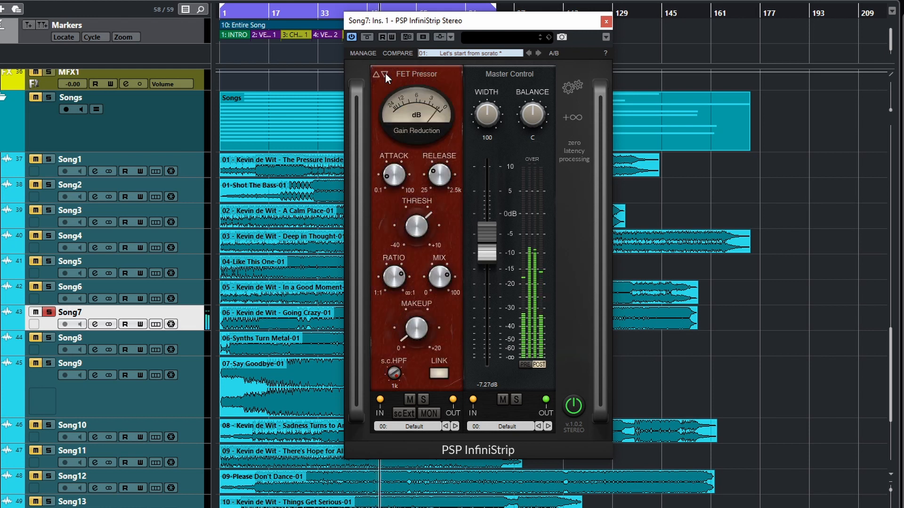
{"action": "left_click", "coordinate": [384, 74]}
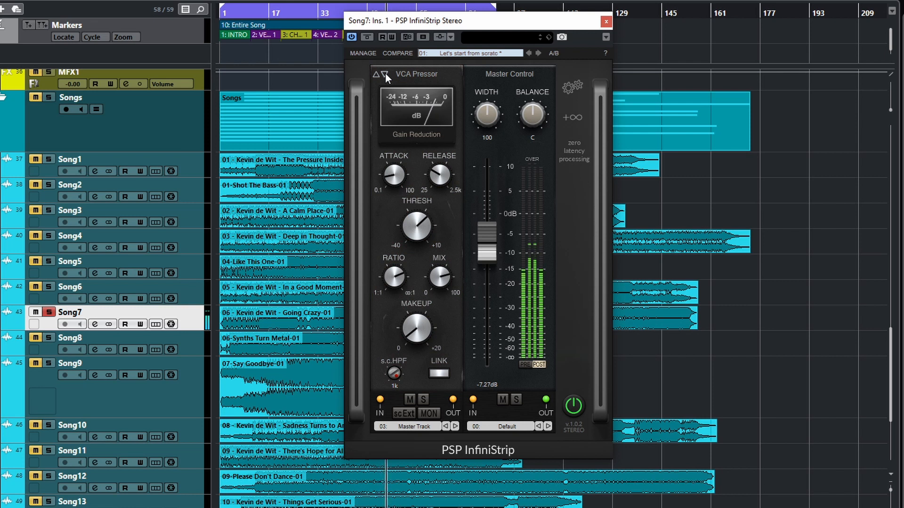
{"action": "left_click_drag", "start_coordinate": [413, 225], "coordinate": [414, 222]}
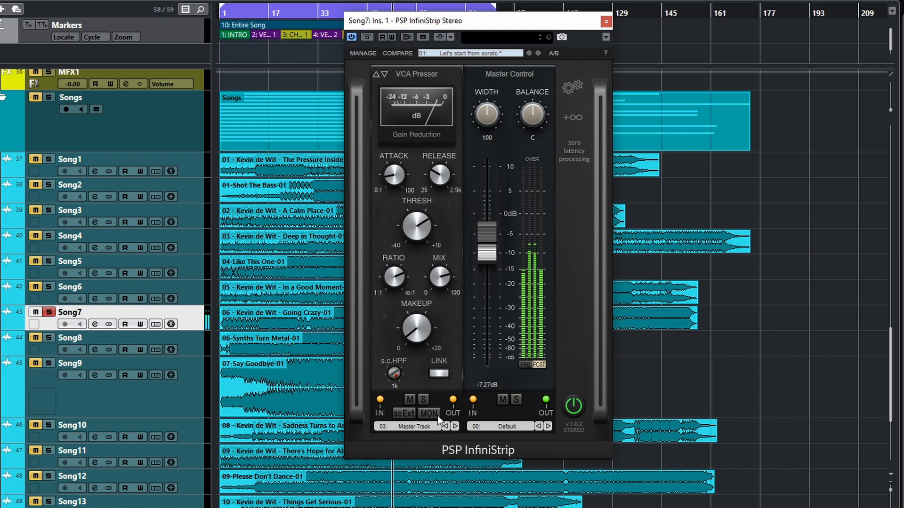
{"action": "left_click", "coordinate": [435, 374]}
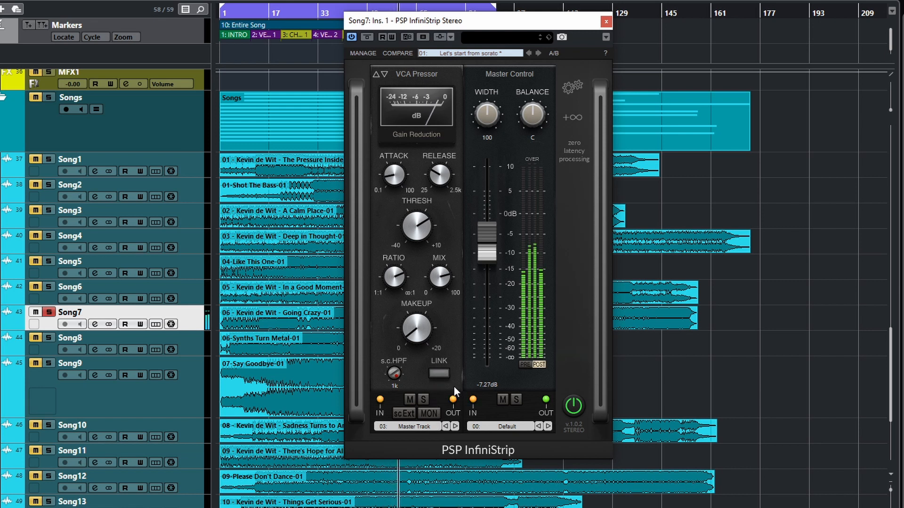
- Play the song and toggle the VCA Pressor's stereo link to compare both settings, leaving the link on
{"action": "key", "text": "space"}
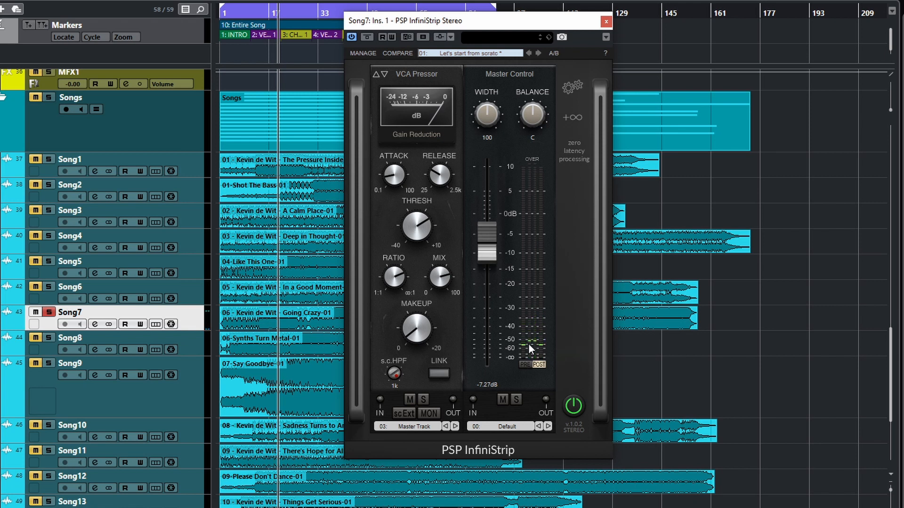
{"action": "key", "text": "space"}
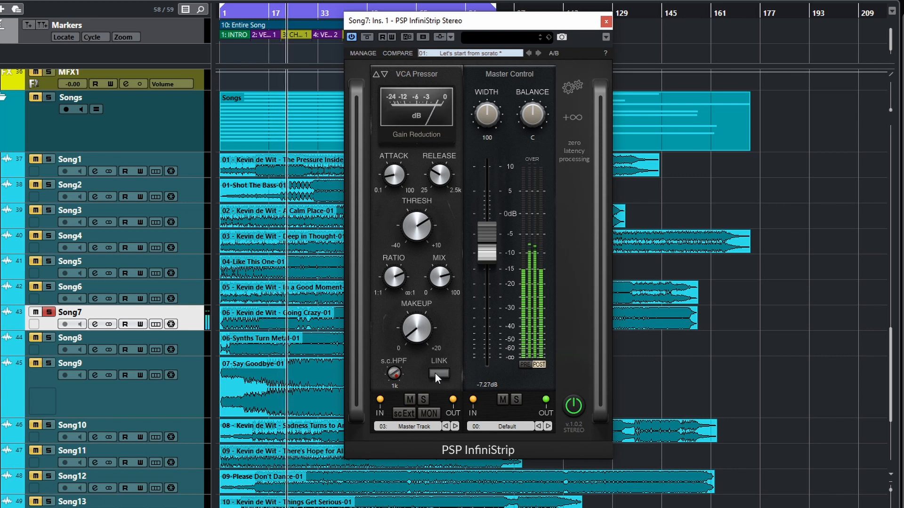
{"action": "left_click", "coordinate": [435, 374]}
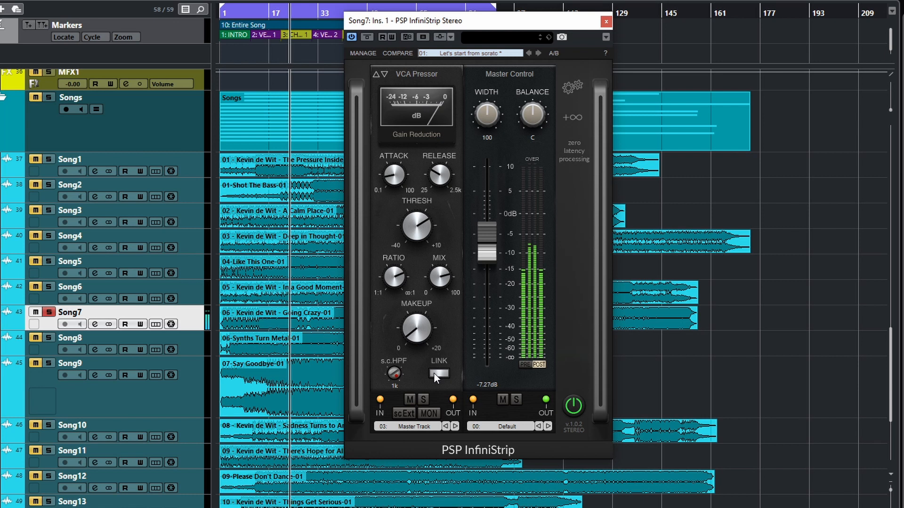
{"action": "left_click", "coordinate": [433, 373]}
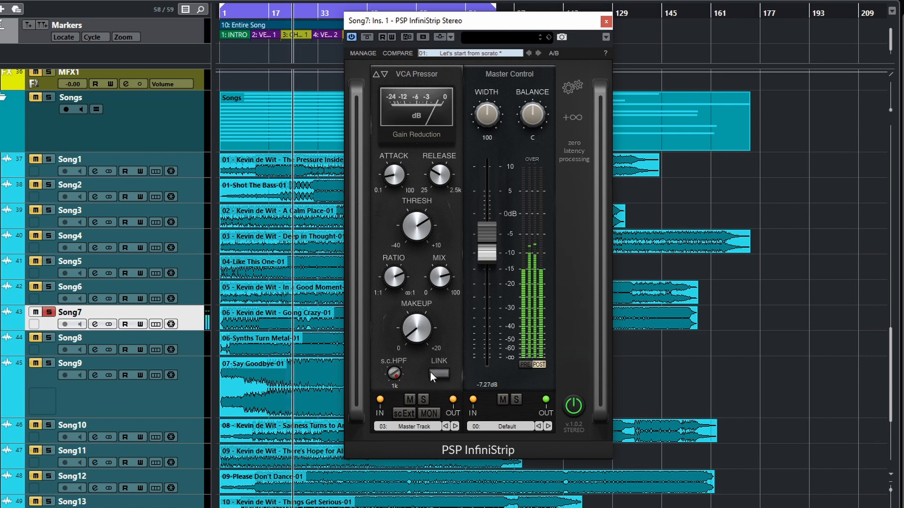
{"action": "left_click", "coordinate": [433, 373]}
{"action": "key", "text": "space"}
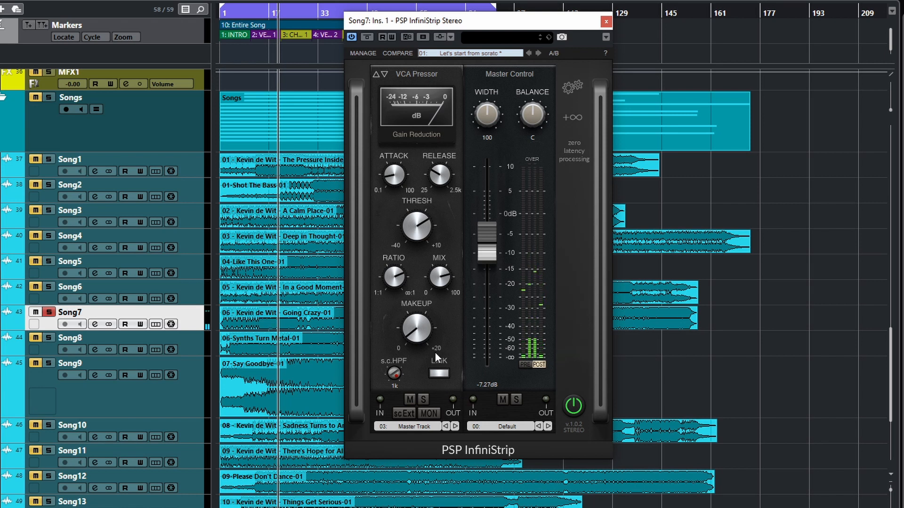
- Load the VCA Pressor's Soft comp preset and toggle the module's mute during playback to compare compressed and unprocessed sound
{"action": "left_click", "coordinate": [412, 426]}
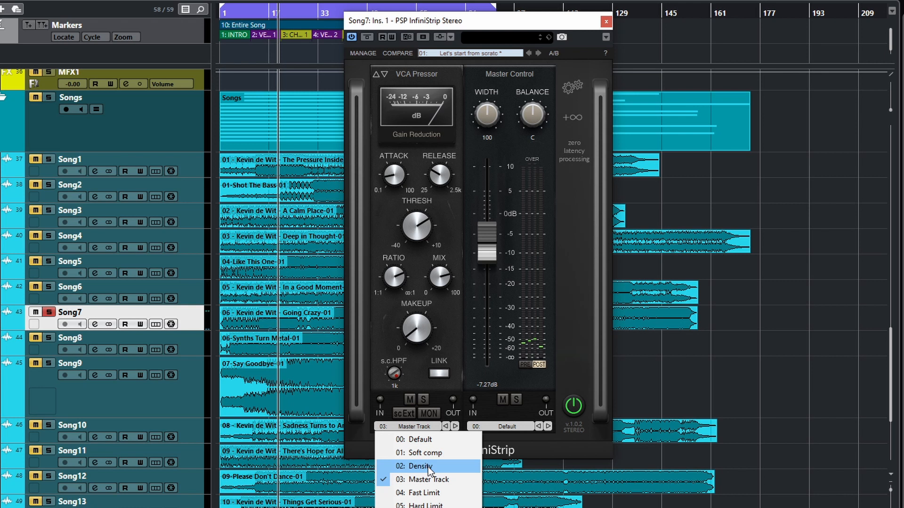
{"action": "left_click", "coordinate": [427, 453]}
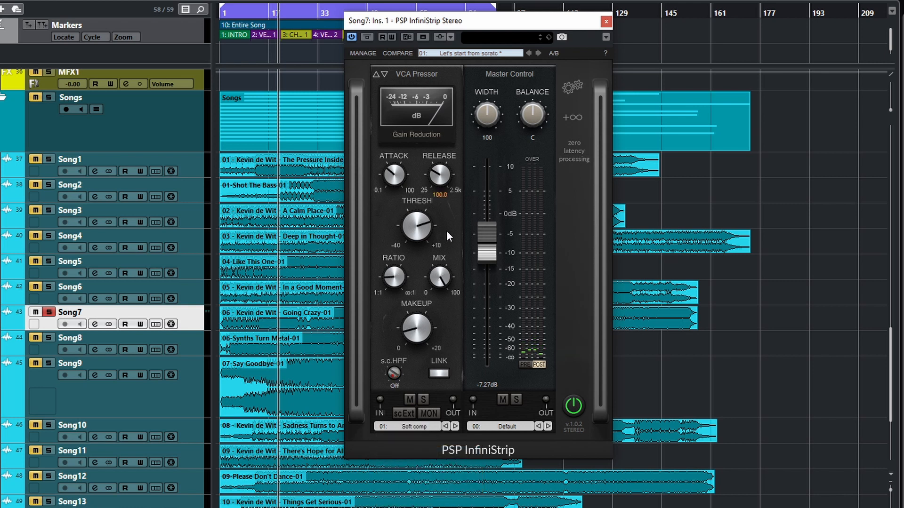
{"action": "key", "text": "space"}
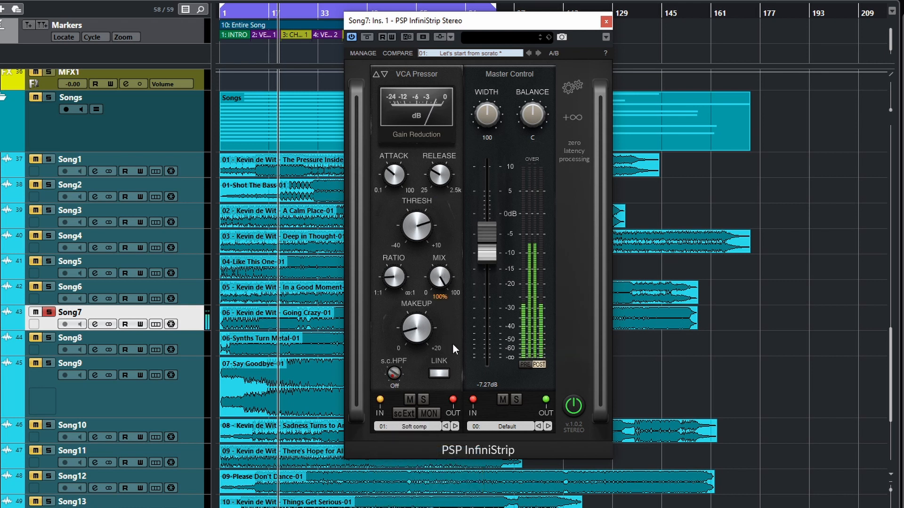
{"action": "left_click", "coordinate": [410, 399]}
{"action": "left_click", "coordinate": [410, 399]}
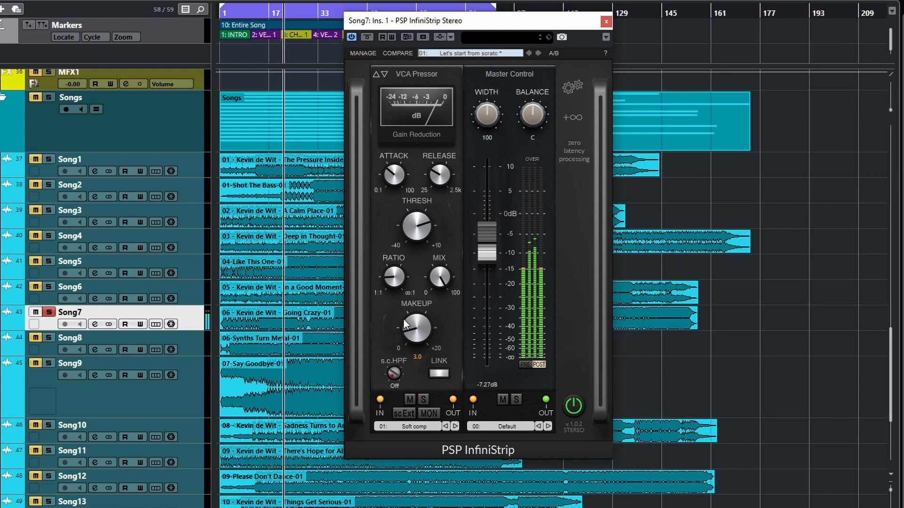
{"action": "left_click", "coordinate": [409, 399]}
{"action": "left_click", "coordinate": [410, 399]}
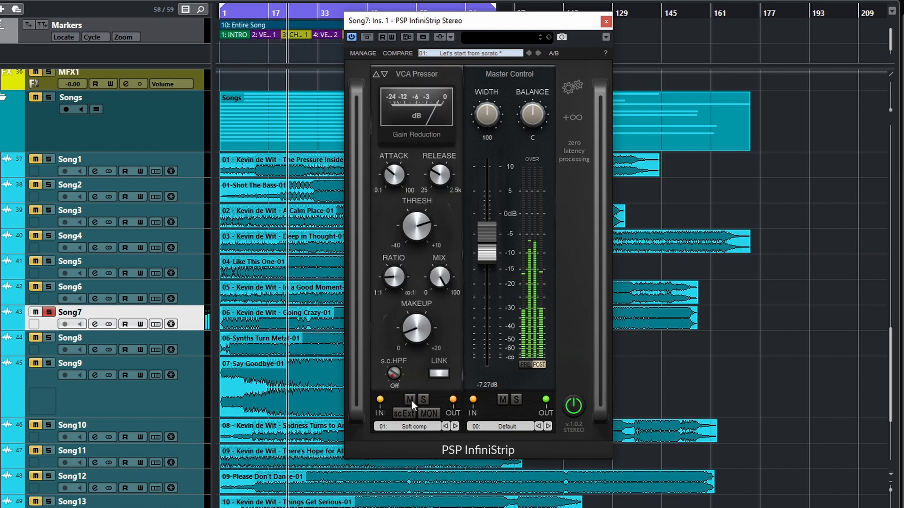
- Audition the song through FET and Opto Pressor, back to VCA Pressor, and up again to Opto Pressor
{"action": "left_click", "coordinate": [375, 74]}
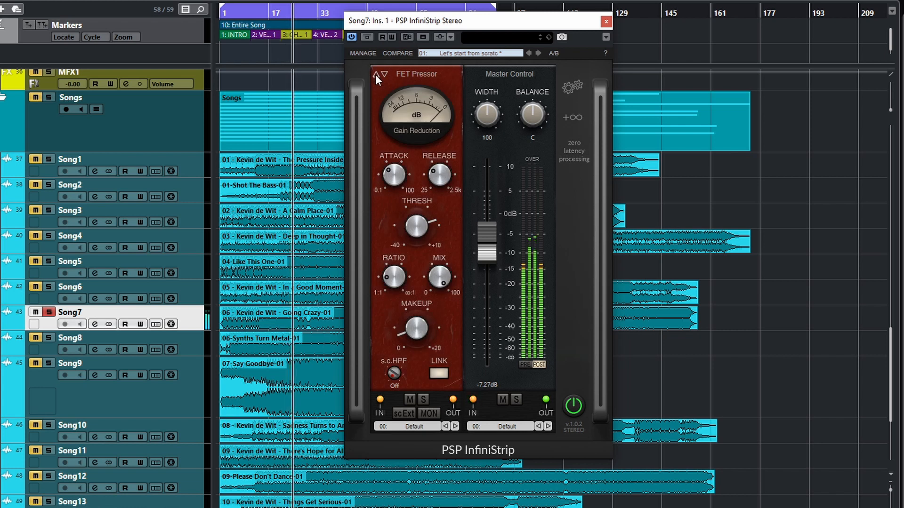
{"action": "left_click", "coordinate": [375, 74]}
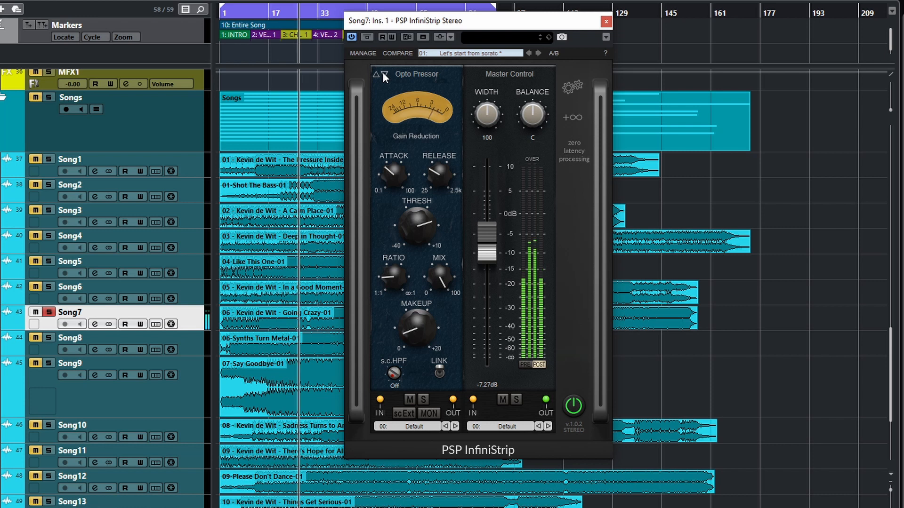
{"action": "left_click", "coordinate": [384, 74]}
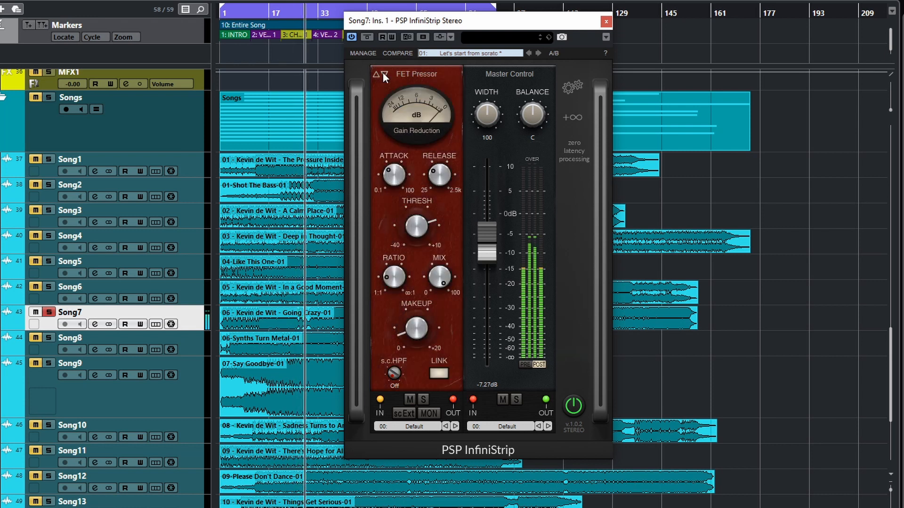
{"action": "left_click", "coordinate": [384, 74]}
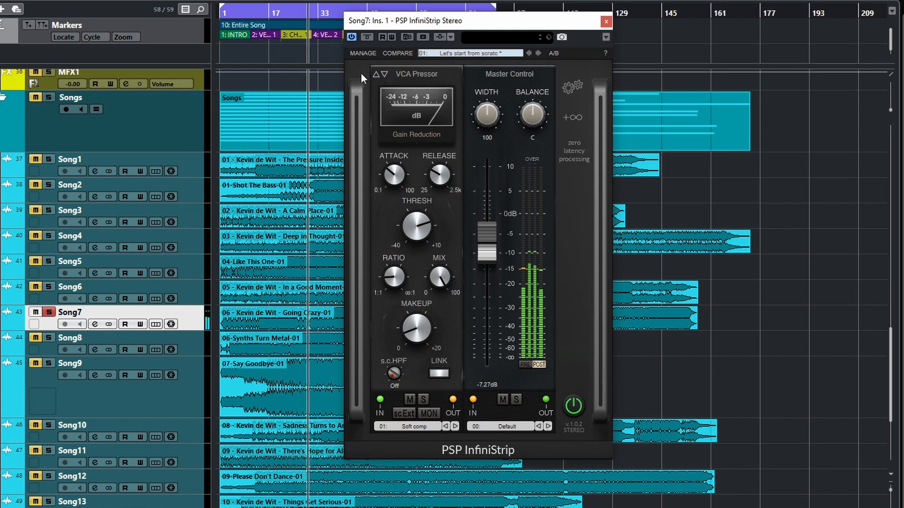
{"action": "left_click", "coordinate": [375, 74]}
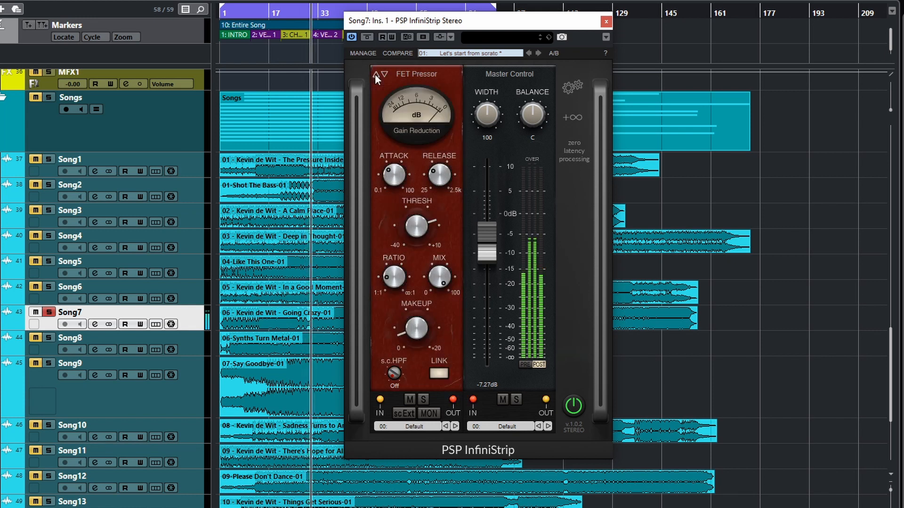
{"action": "left_click", "coordinate": [375, 74]}
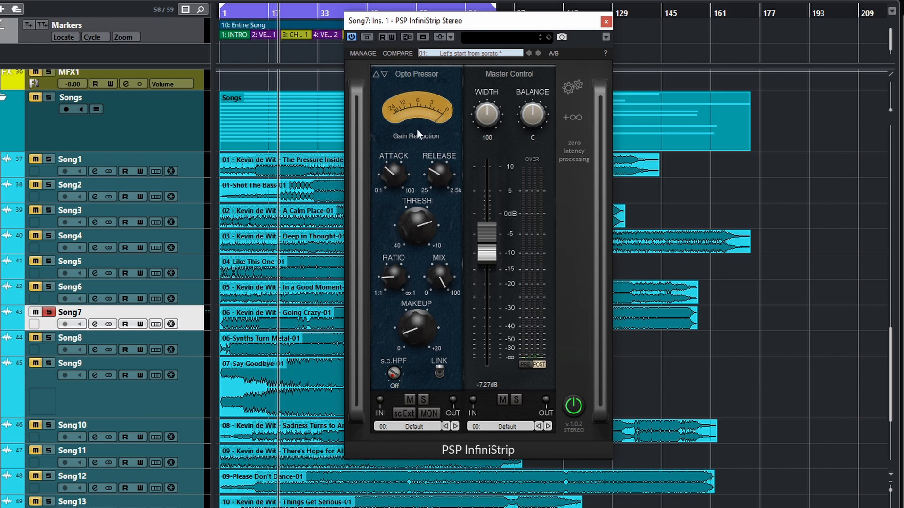
- With playback stopped, step the compressor module through FET Pressor to VCA Pressor and back to Opto Pressor
{"action": "left_click", "coordinate": [385, 74]}
{"action": "left_click", "coordinate": [385, 73]}
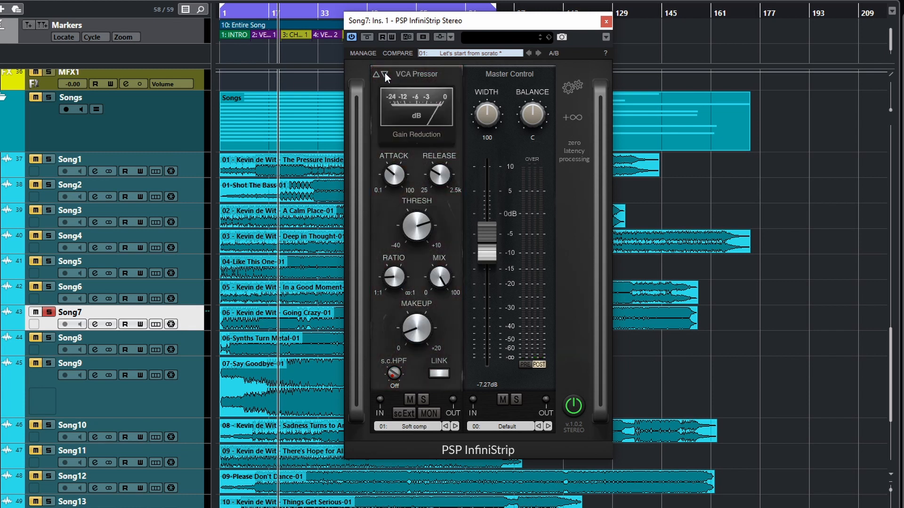
{"action": "left_click", "coordinate": [375, 74]}
{"action": "left_click", "coordinate": [375, 74]}
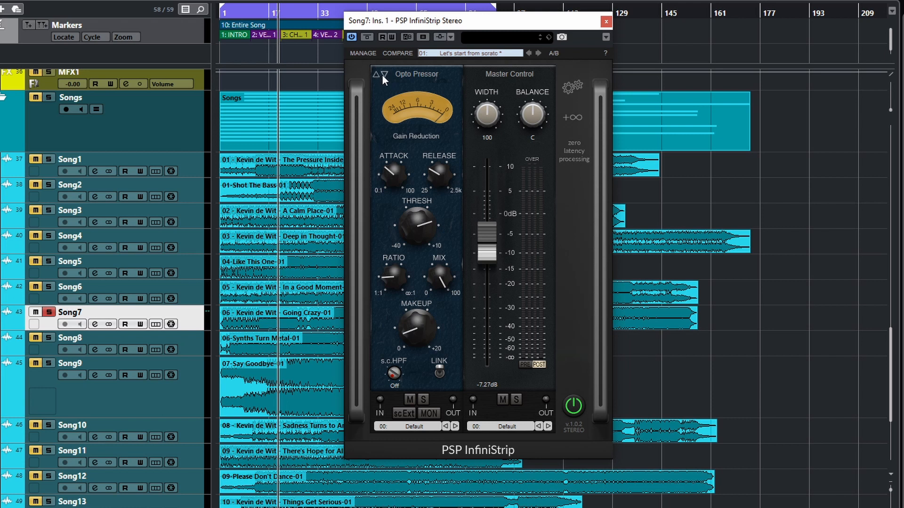
- Play the song and switch repeatedly between Opto, FET and VCA Pressor to compare their sound, ending on VCA Pressor
{"action": "key", "text": "space"}
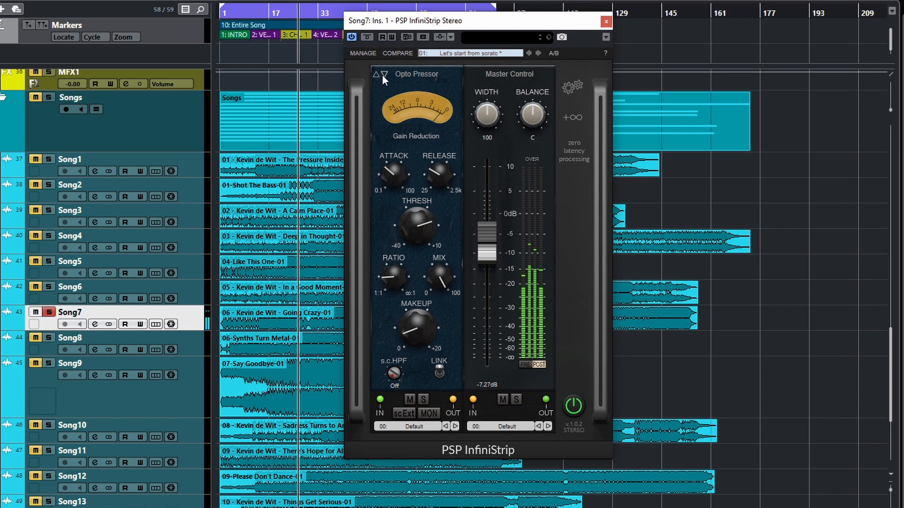
{"action": "left_click", "coordinate": [384, 73]}
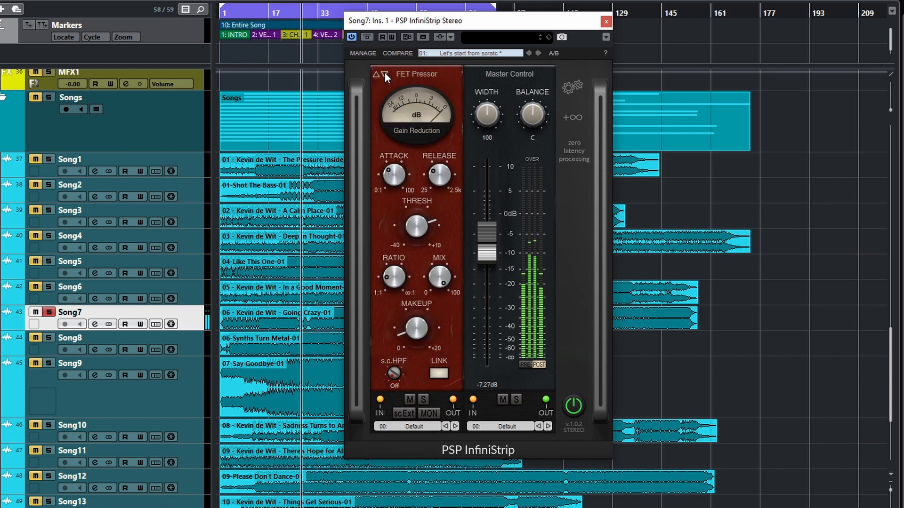
{"action": "left_click", "coordinate": [384, 73]}
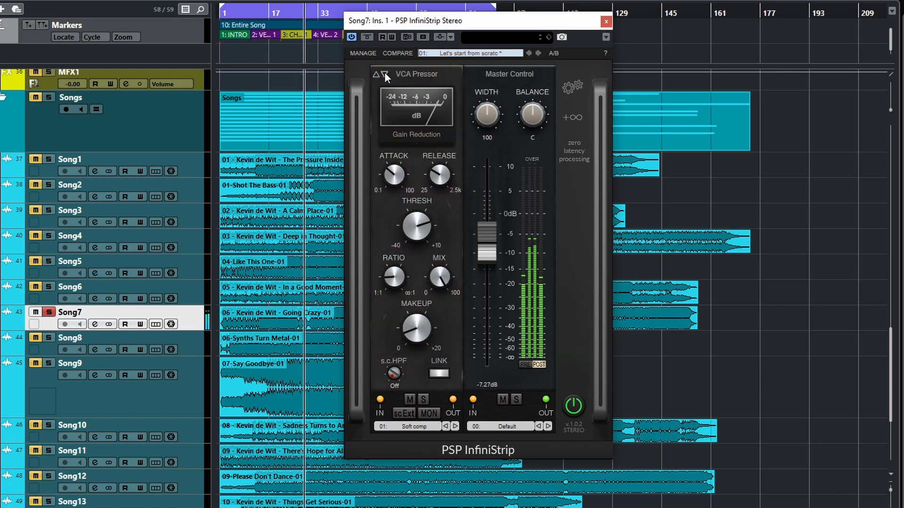
{"action": "left_click", "coordinate": [376, 75]}
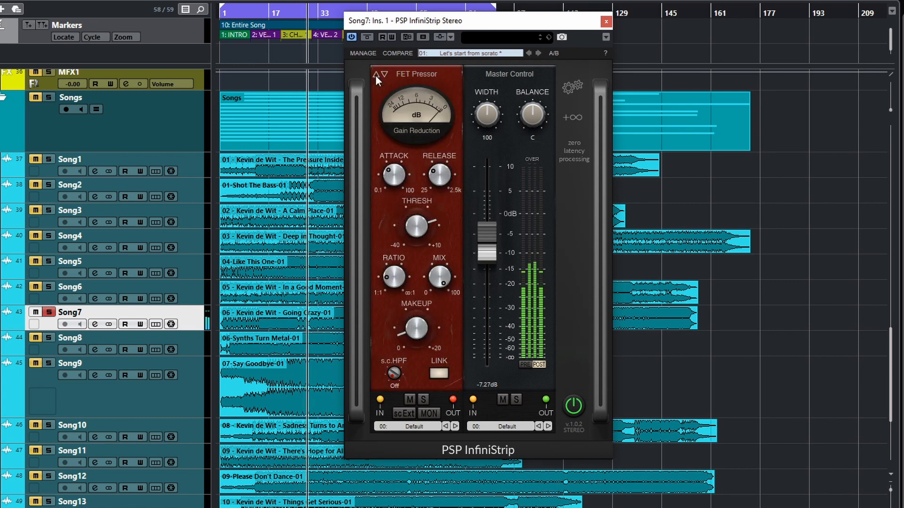
{"action": "left_click", "coordinate": [375, 74]}
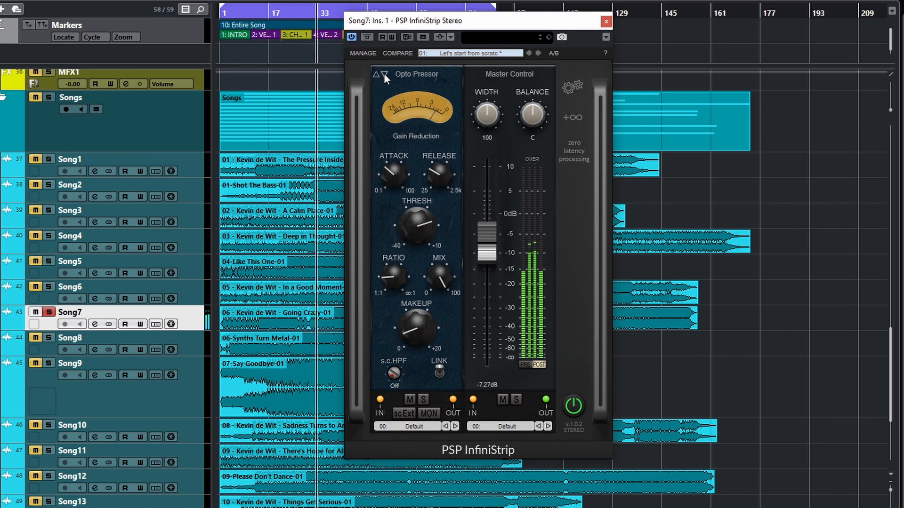
{"action": "left_click", "coordinate": [384, 75]}
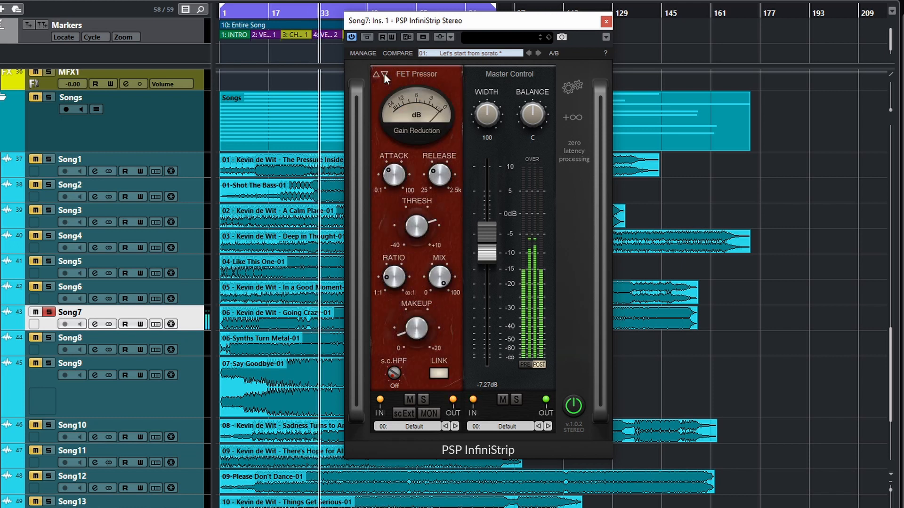
{"action": "left_click", "coordinate": [383, 74]}
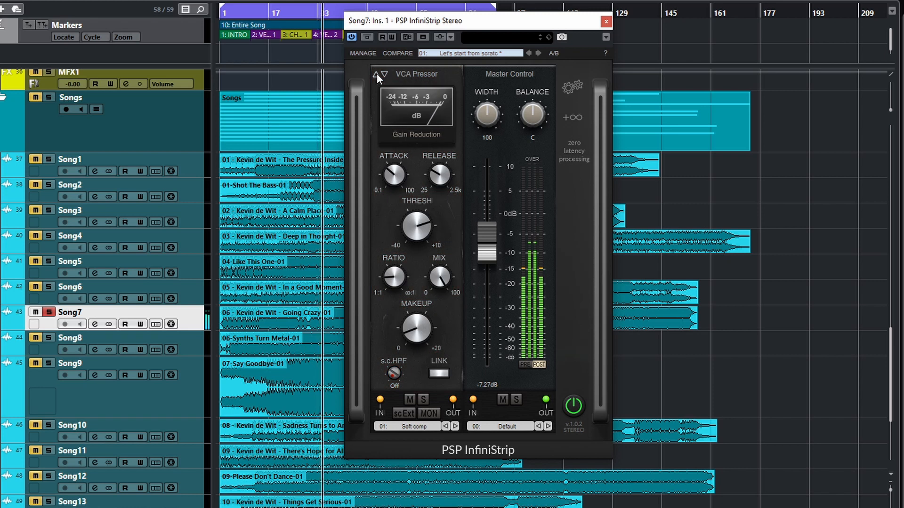
{"action": "left_click", "coordinate": [377, 74]}
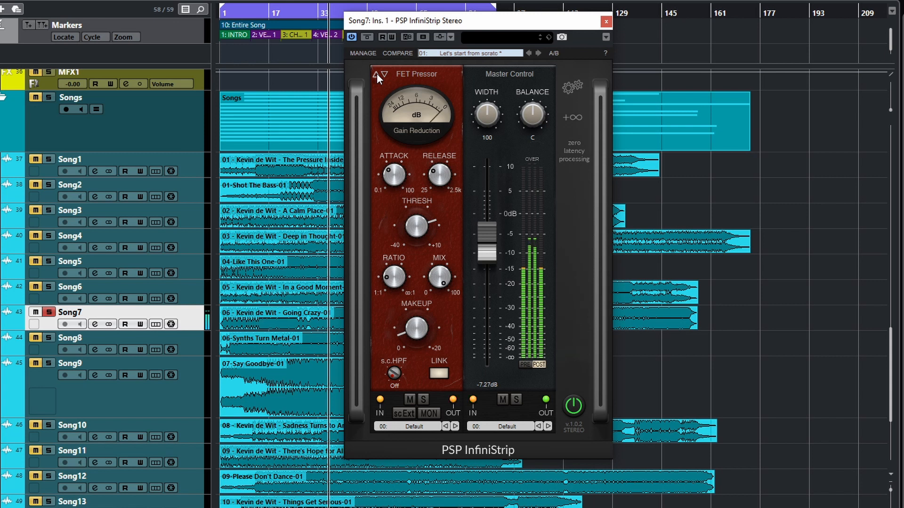
{"action": "left_click", "coordinate": [376, 75]}
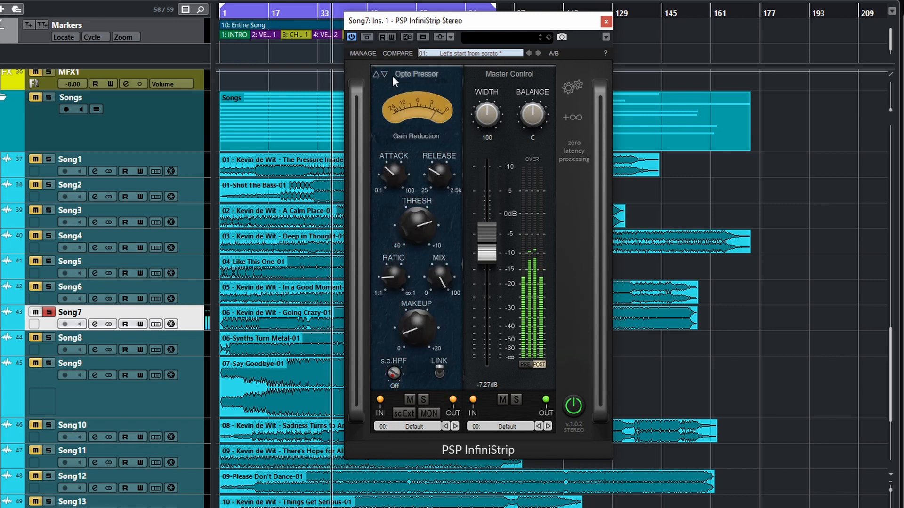
{"action": "left_click", "coordinate": [387, 72]}
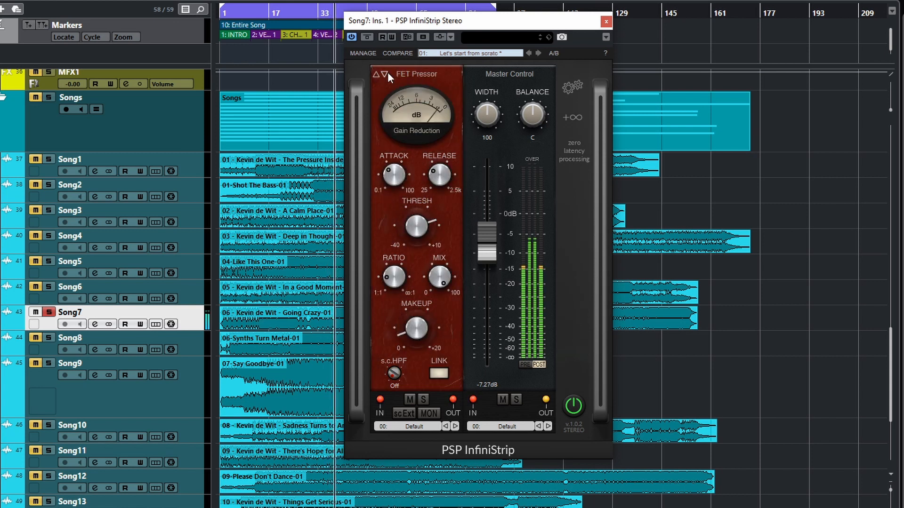
{"action": "left_click", "coordinate": [386, 73]}
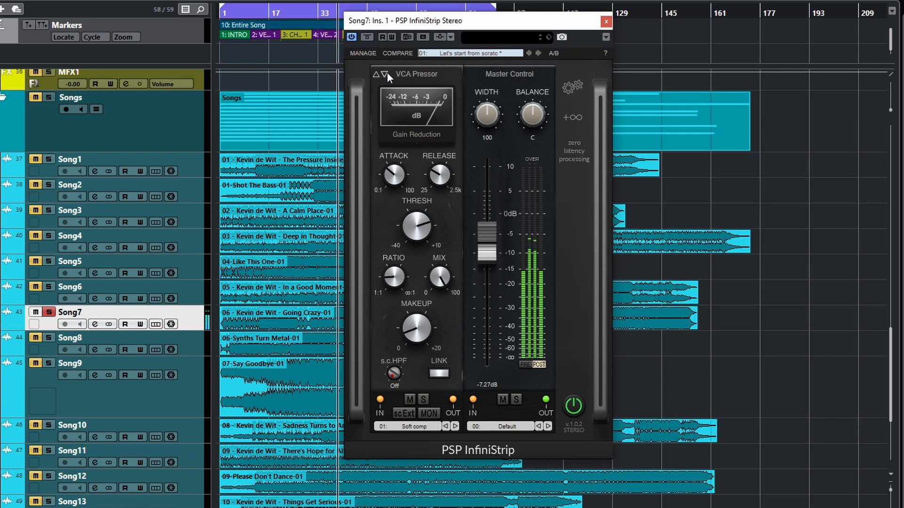
- Run one more comparison from FET to Opto Pressor and back to VCA Pressor, and move the plugin window below the marker track
{"action": "left_click", "coordinate": [378, 75]}
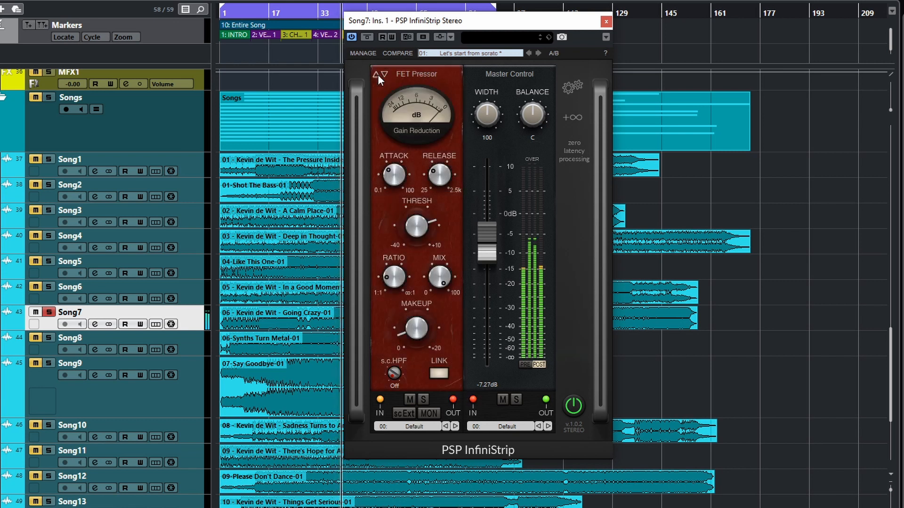
{"action": "left_click", "coordinate": [378, 74]}
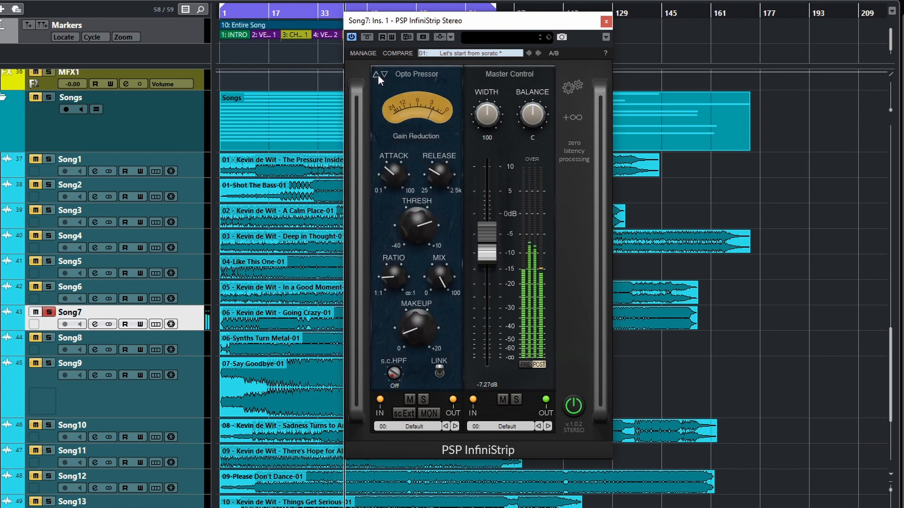
{"action": "left_click", "coordinate": [382, 73]}
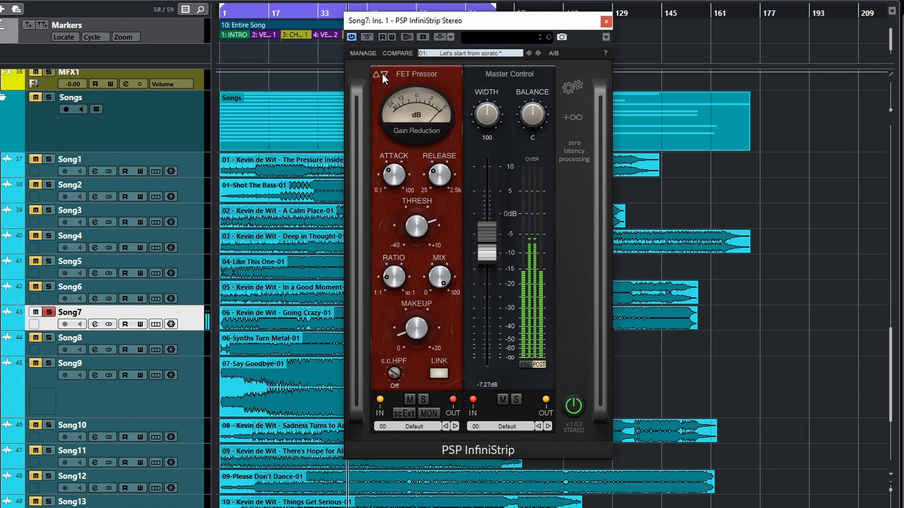
{"action": "left_click", "coordinate": [382, 73]}
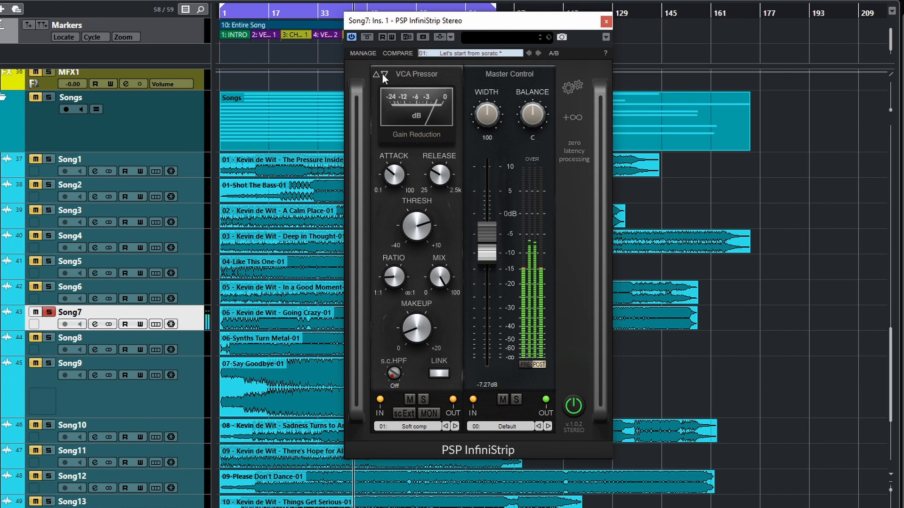
{"action": "mouse_move", "coordinate": [427, 210]}
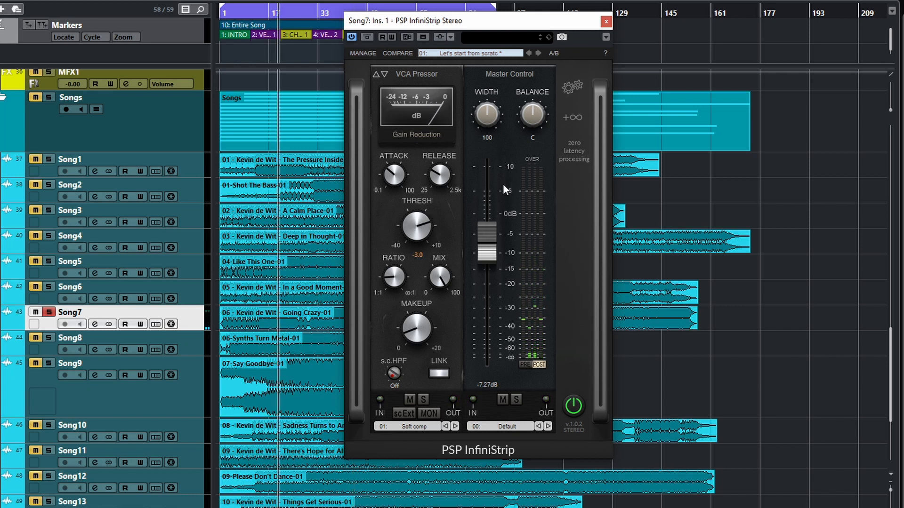
{"action": "left_click_drag", "start_coordinate": [444, 23], "coordinate": [430, 57]}
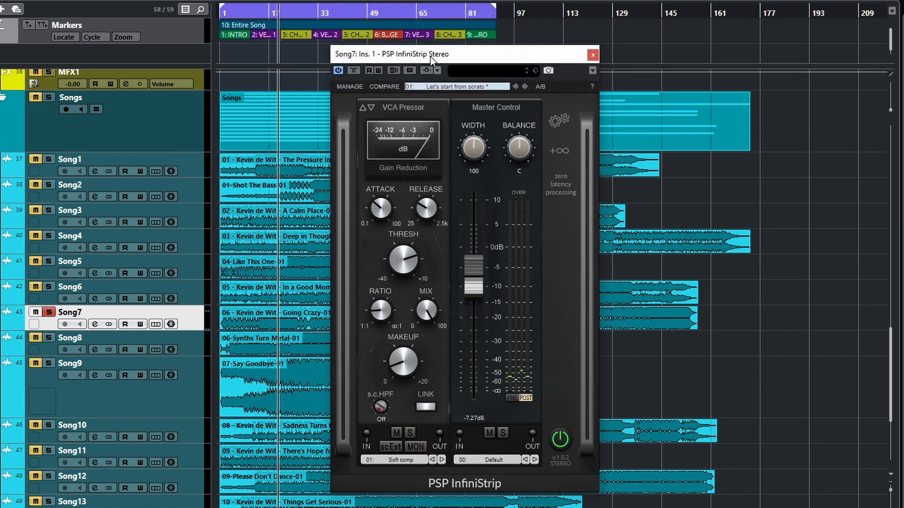
- With playback stopped, step the compressor module from VCA Pressor through the other models and leave it on Opto Pressor
{"action": "left_click", "coordinate": [365, 109]}
{"action": "left_click", "coordinate": [365, 108]}
{"action": "left_click", "coordinate": [371, 109]}
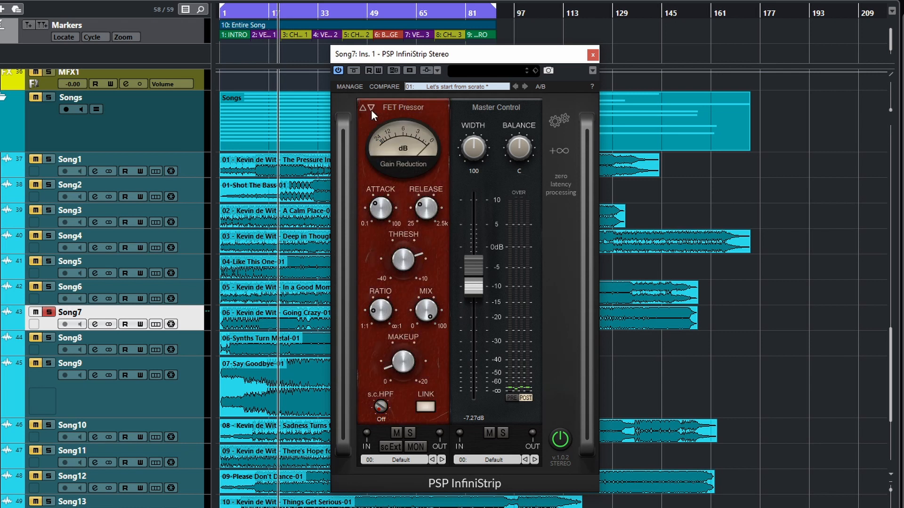
{"action": "left_click", "coordinate": [371, 110]}
{"action": "left_click", "coordinate": [361, 110]}
{"action": "left_click", "coordinate": [360, 110]}
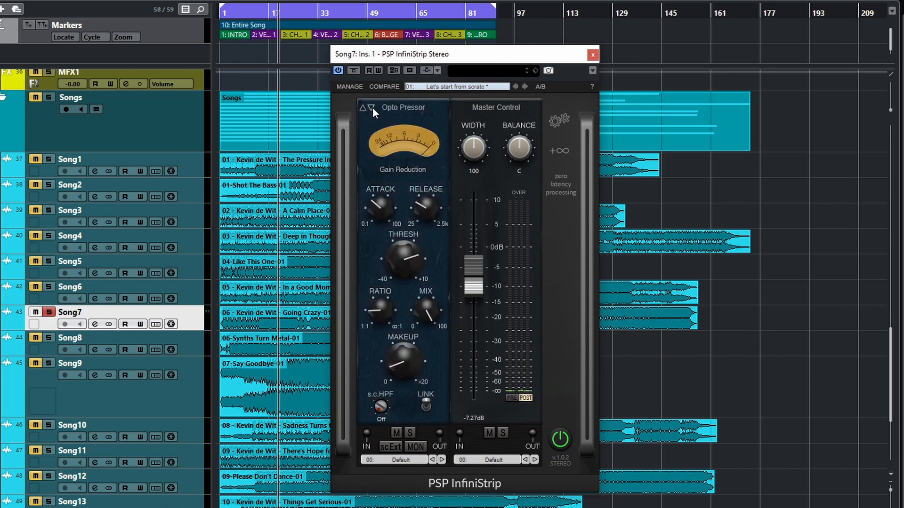
- Add a FET Pressor and a VCA Pressor module to the strip after Master Control
{"action": "left_click", "coordinate": [562, 154]}
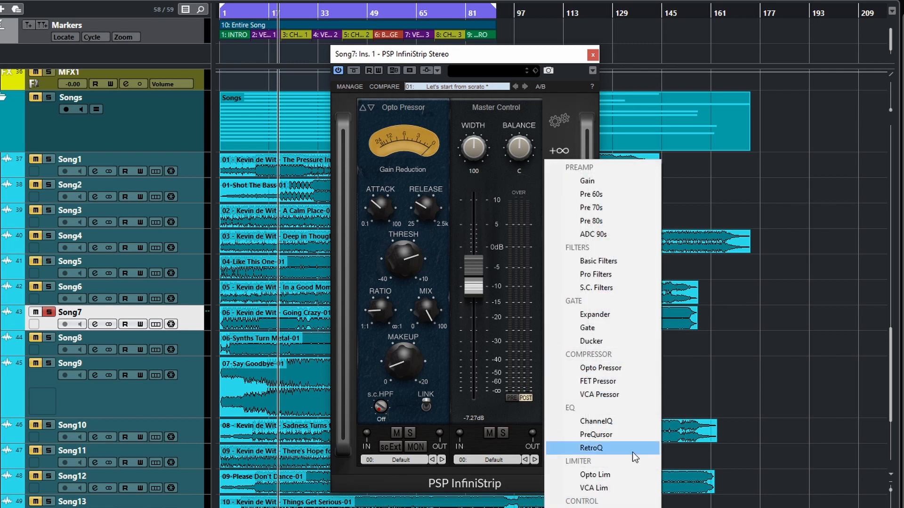
{"action": "left_click", "coordinate": [611, 383]}
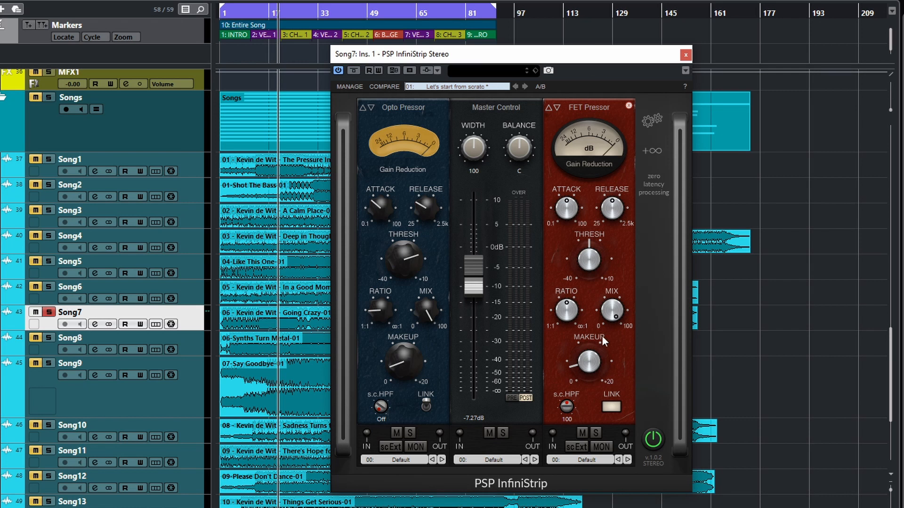
{"action": "left_click", "coordinate": [657, 151]}
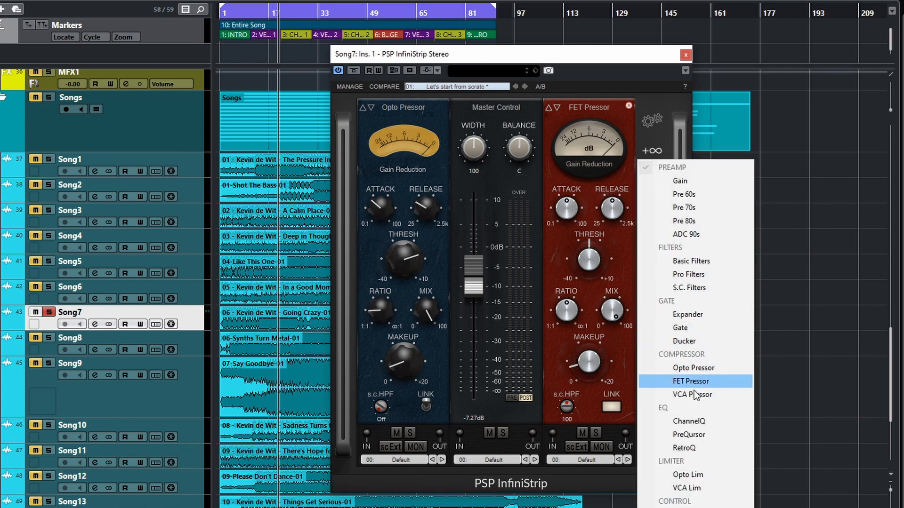
{"action": "left_click", "coordinate": [693, 394]}
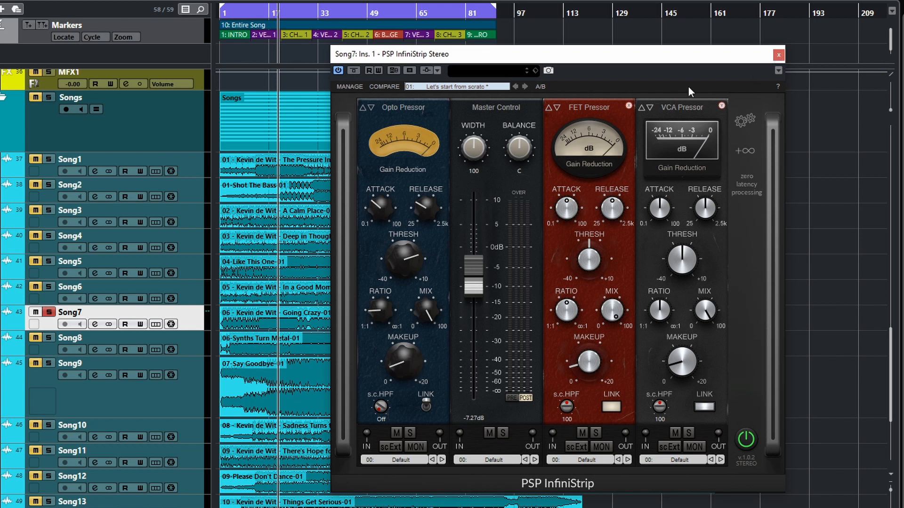
- Close Song7's InfiniStrip, switch the solo from Song7 to the Bass2 track and open the InfiniStrip on Bass2
{"action": "left_click", "coordinate": [779, 55]}
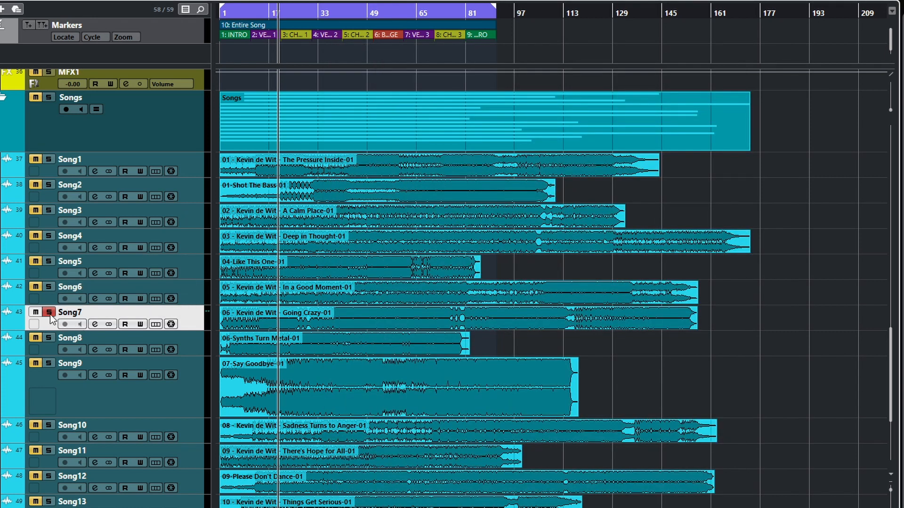
{"action": "scroll", "coordinate": [290, 301], "scroll_direction": "up", "scroll_amount": 10}
{"action": "scroll", "coordinate": [297, 321], "scroll_direction": "up", "scroll_amount": 6}
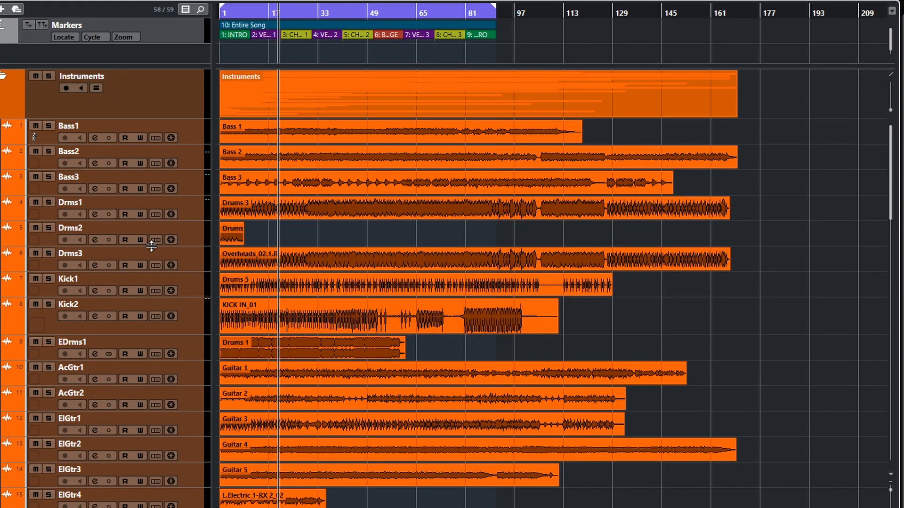
{"action": "left_click", "coordinate": [49, 151]}
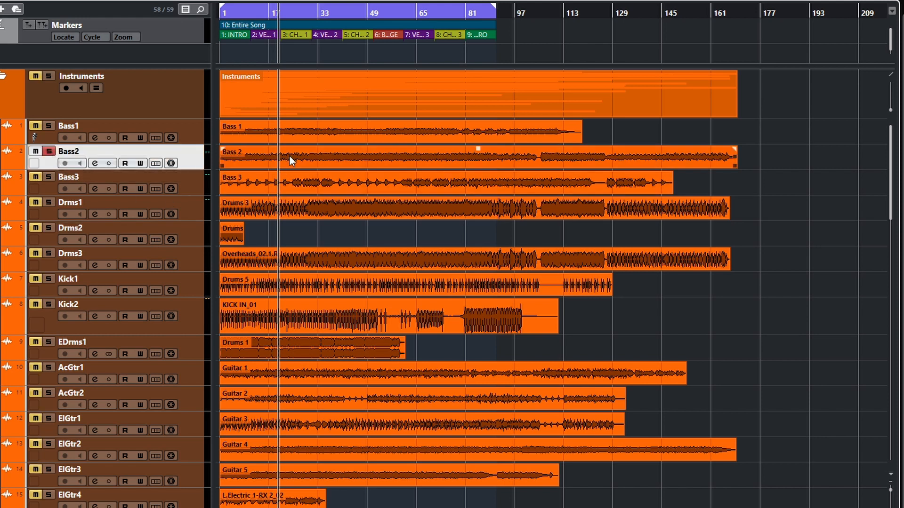
{"action": "left_click", "coordinate": [97, 164]}
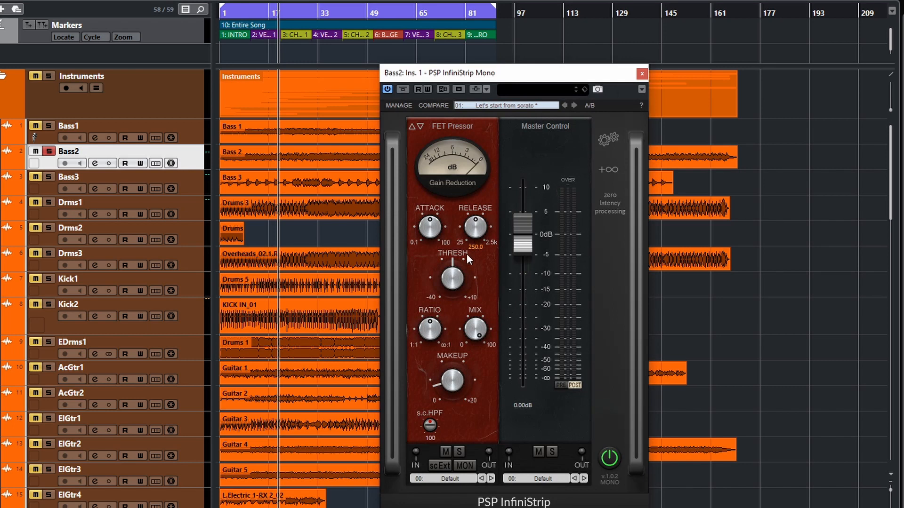
- Set the FET Pressor's attack to 0.1, start playing the bass and set the release to 41.8
{"action": "left_click_drag", "start_coordinate": [434, 234], "coordinate": [446, 336]}
{"action": "key", "text": "space"}
{"action": "mouse_move", "coordinate": [475, 236]}
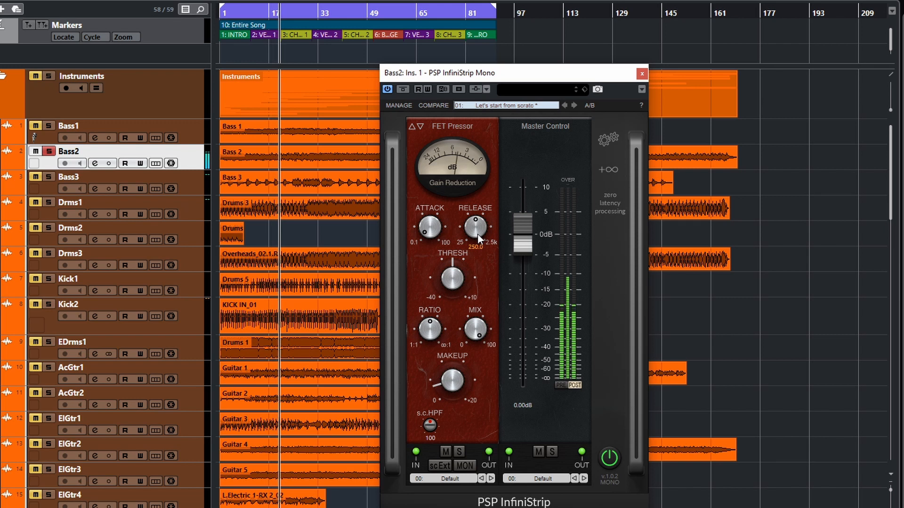
{"action": "left_click_drag", "start_coordinate": [472, 232], "coordinate": [466, 292]}
- Set the FET Pressor's ratio to 6.0:1 and its threshold to -12.8 while the bass plays
{"action": "mouse_move", "coordinate": [445, 281]}
{"action": "mouse_move", "coordinate": [434, 330]}
{"action": "left_click_drag", "start_coordinate": [451, 278], "coordinate": [467, 268]}
{"action": "mouse_move", "coordinate": [429, 332]}
{"action": "left_click_drag", "start_coordinate": [429, 331], "coordinate": [430, 301]}
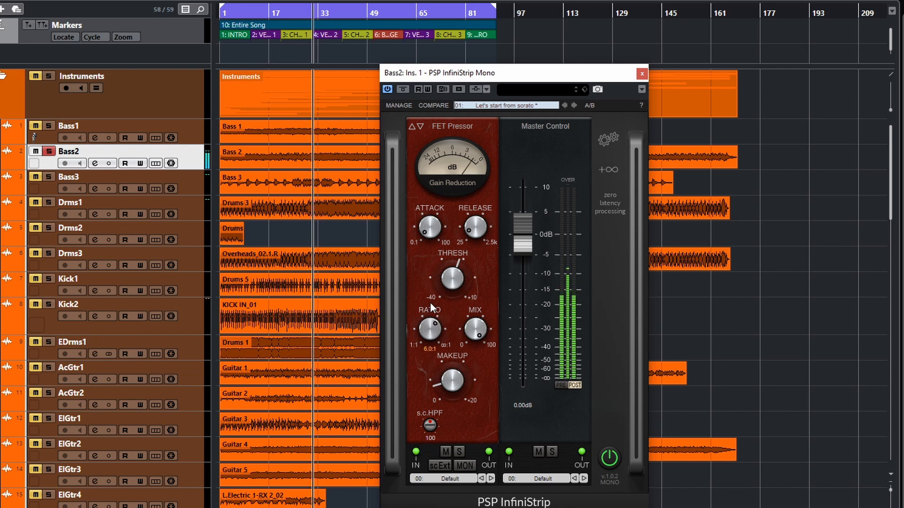
{"action": "mouse_move", "coordinate": [451, 280]}
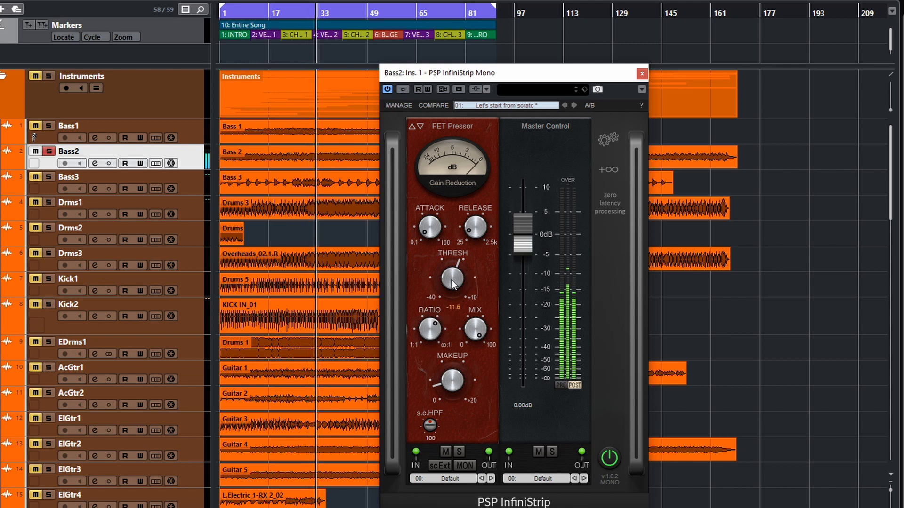
{"action": "left_click_drag", "start_coordinate": [450, 282], "coordinate": [449, 286]}
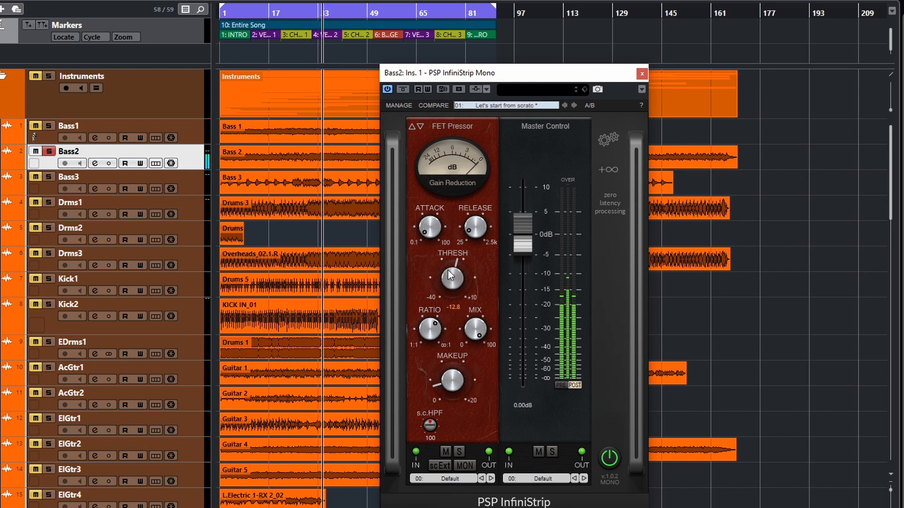
- Bypass and re-enable the FET Pressor twice to compare the unprocessed and compressed bass
{"action": "left_click", "coordinate": [445, 451]}
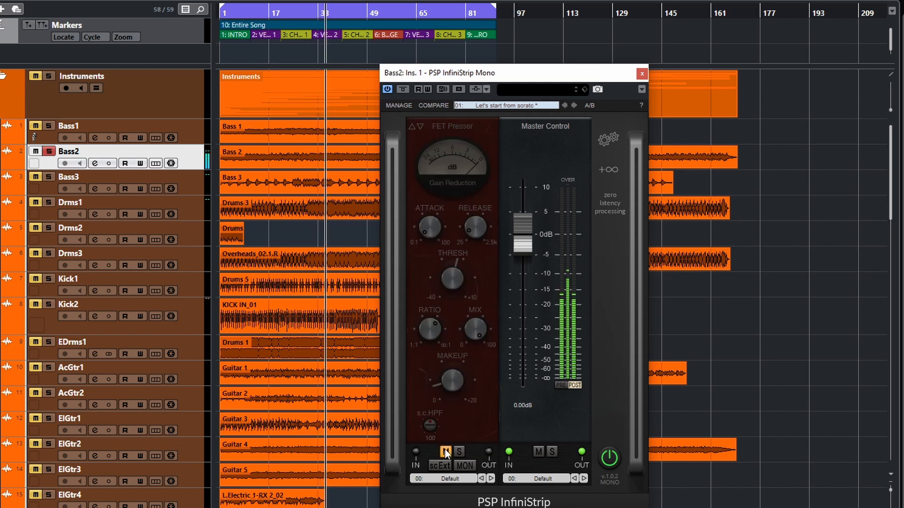
{"action": "left_click", "coordinate": [444, 450]}
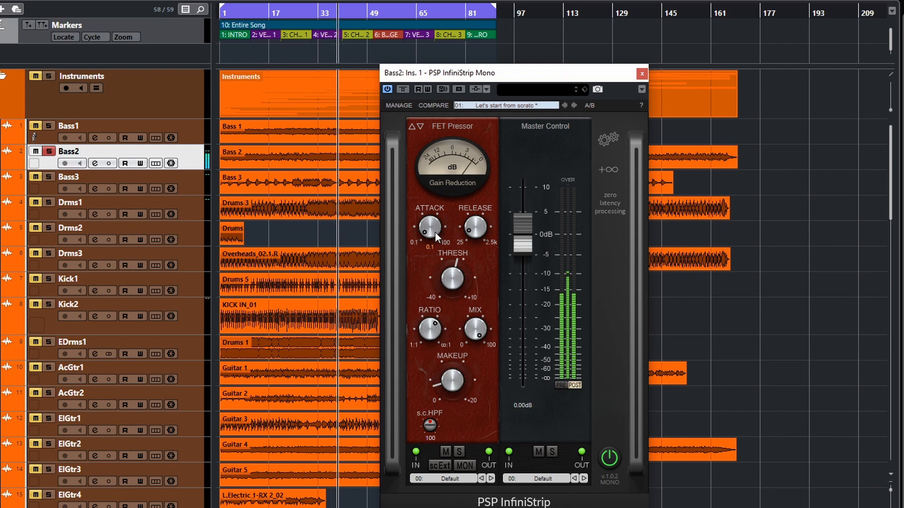
{"action": "left_click", "coordinate": [445, 451]}
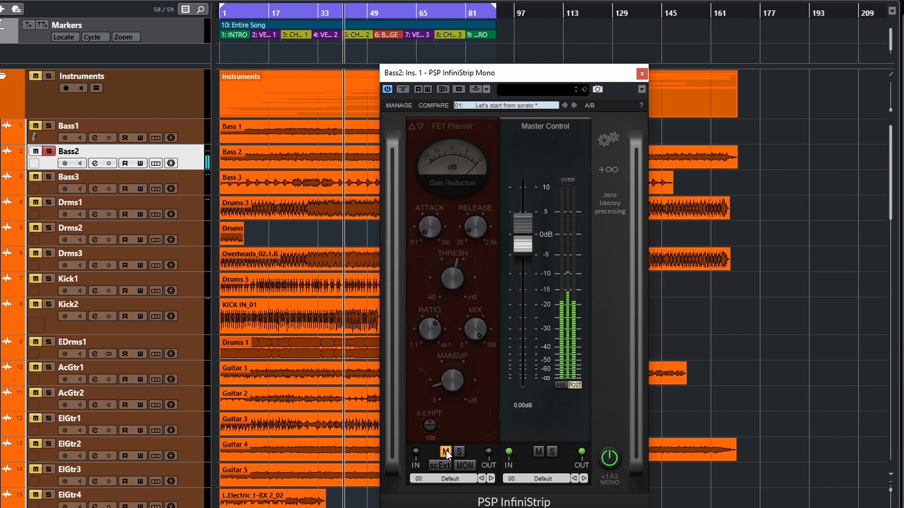
{"action": "left_click", "coordinate": [445, 451]}
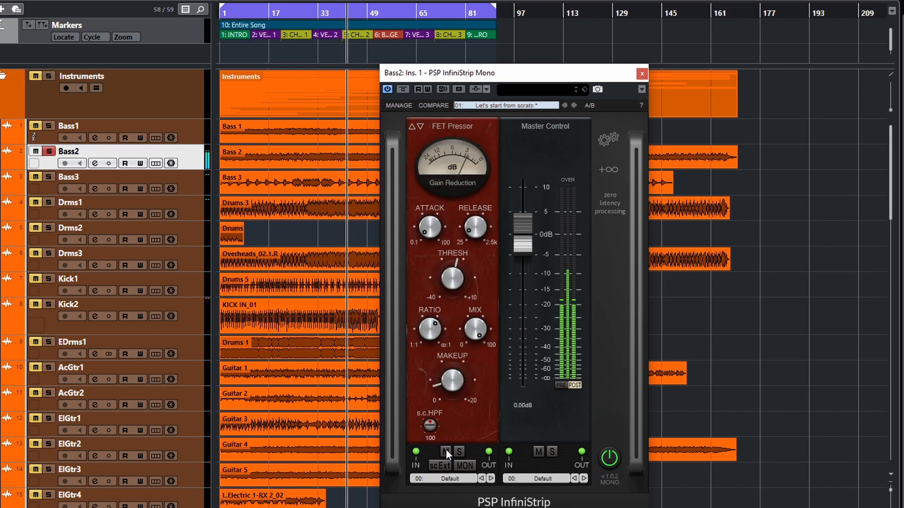
- Adjust the FET Pressor's makeup gain to about 2.6, compare once more against bypass and stop playback
{"action": "left_click_drag", "start_coordinate": [443, 380], "coordinate": [444, 381]}
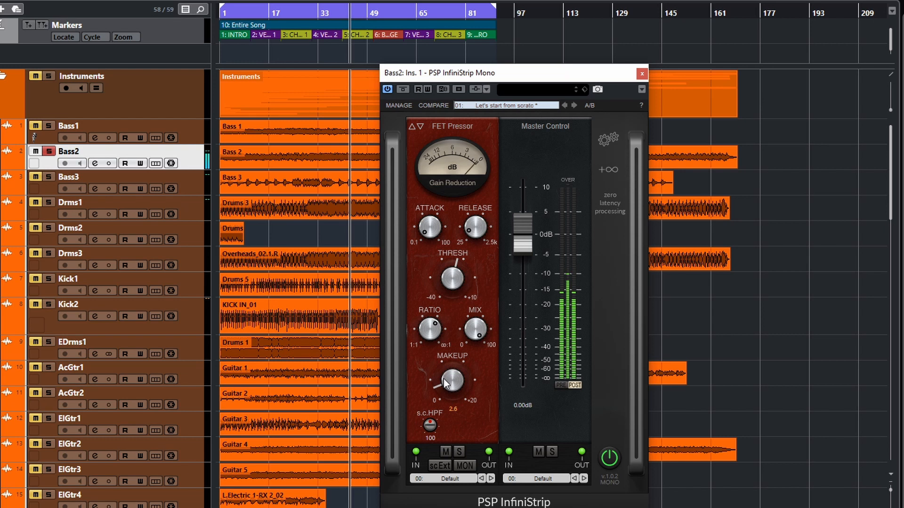
{"action": "left_click", "coordinate": [447, 451]}
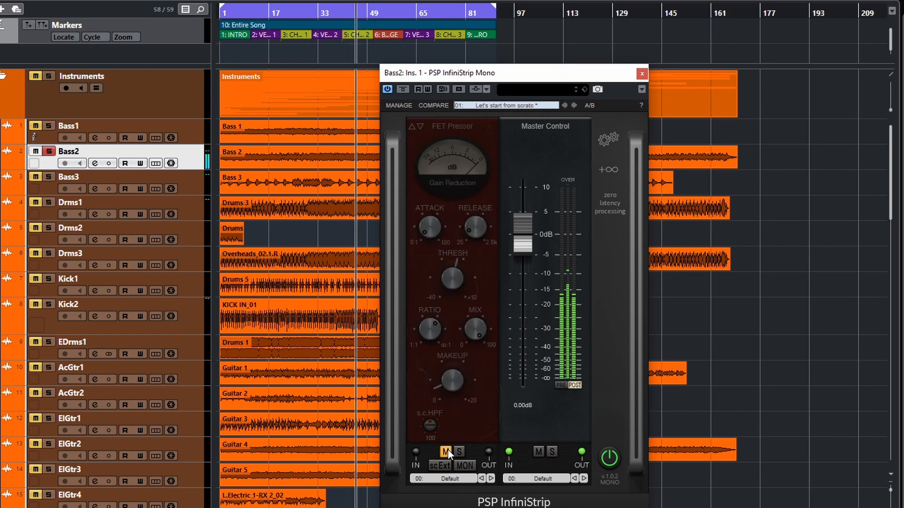
{"action": "left_click", "coordinate": [447, 451]}
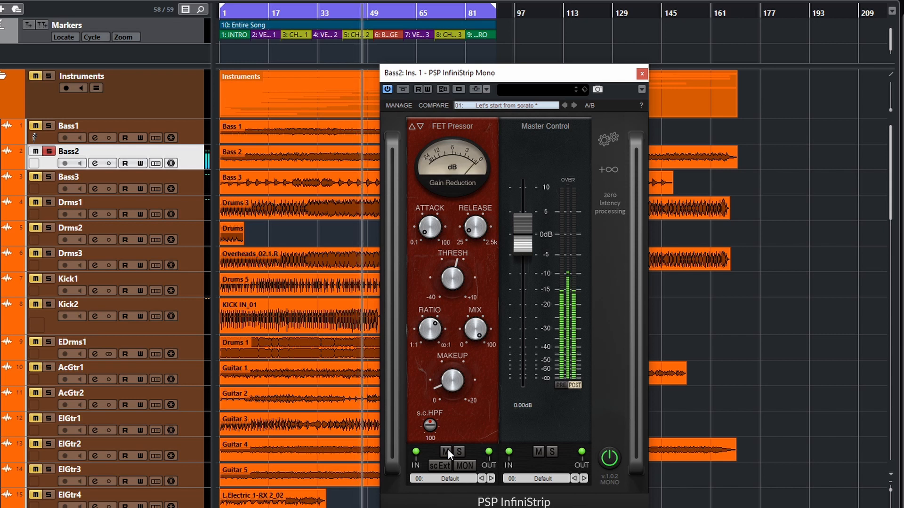
{"action": "key", "text": "space"}
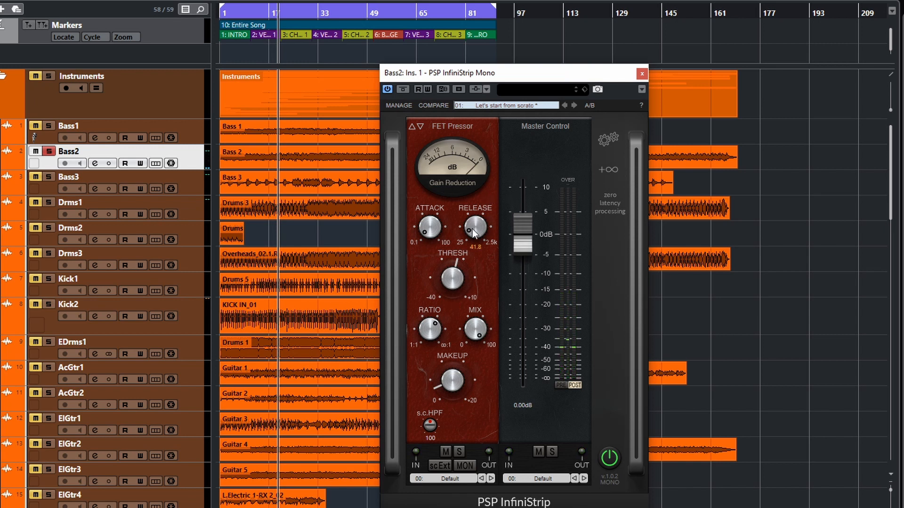
- Add an Opto Pressor module and place it between the FET Pressor and Master Control
{"action": "left_click", "coordinate": [609, 170]}
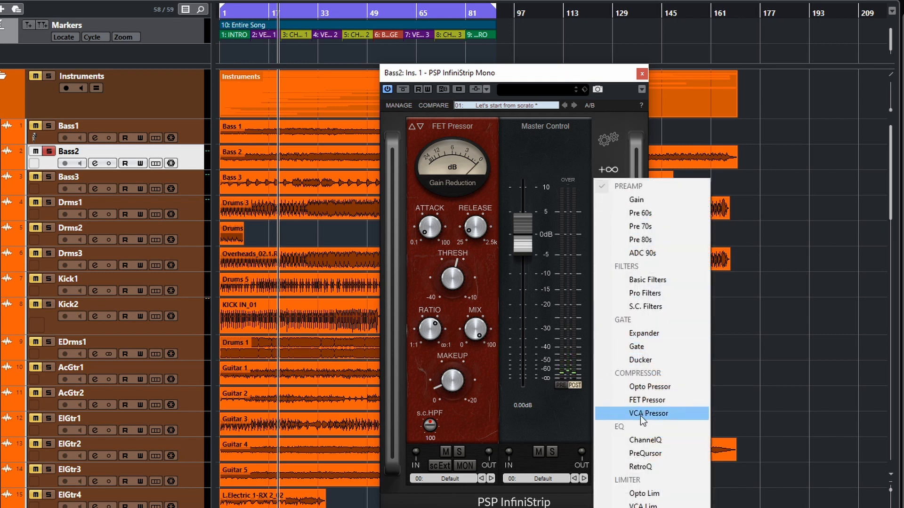
{"action": "left_click", "coordinate": [642, 390]}
{"action": "left_click_drag", "start_coordinate": [648, 129], "coordinate": [559, 132]}
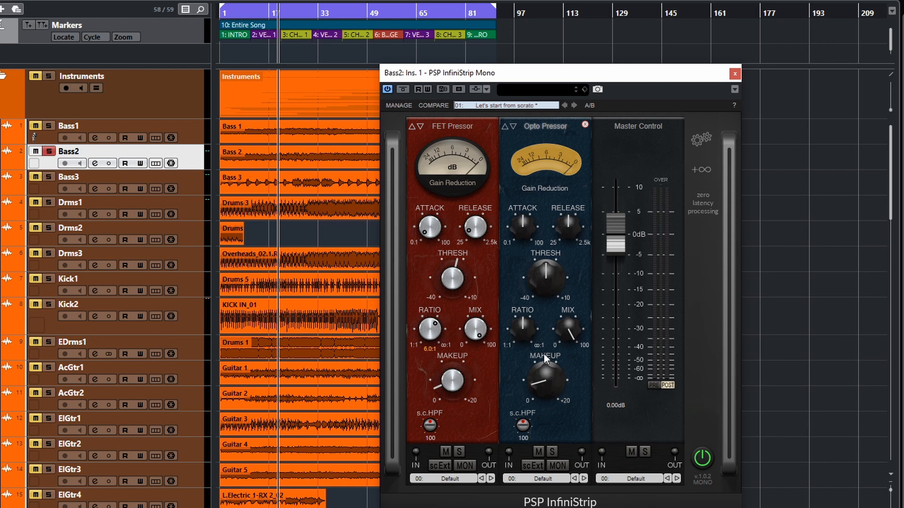
- Play the bass, lower the Opto Pressor's attack, release and ratio, and set its threshold to -15.3
{"action": "key", "text": "space"}
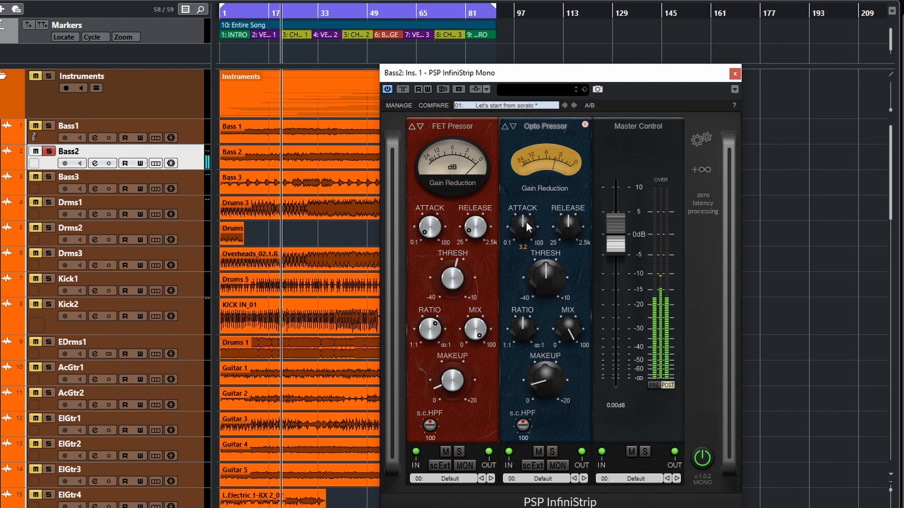
{"action": "left_click_drag", "start_coordinate": [522, 222], "coordinate": [527, 244]}
{"action": "left_click_drag", "start_coordinate": [570, 223], "coordinate": [556, 269]}
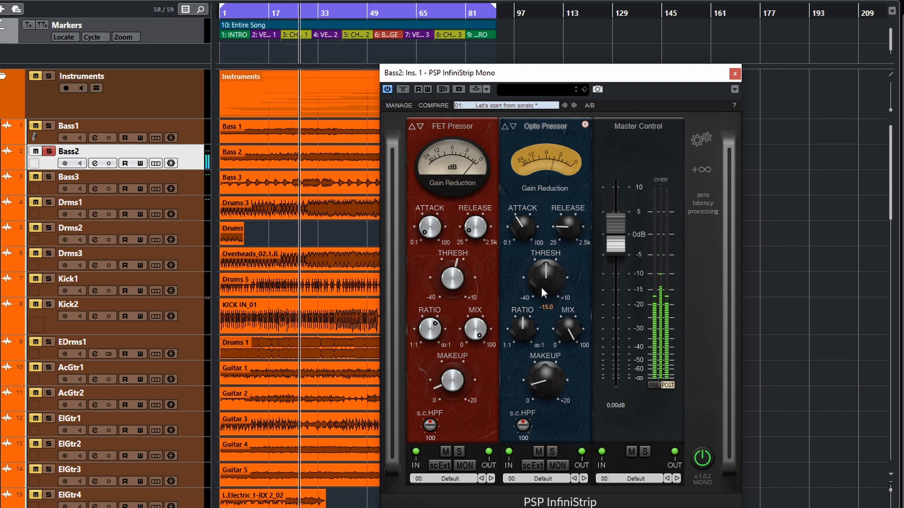
{"action": "left_click_drag", "start_coordinate": [542, 287], "coordinate": [542, 288]}
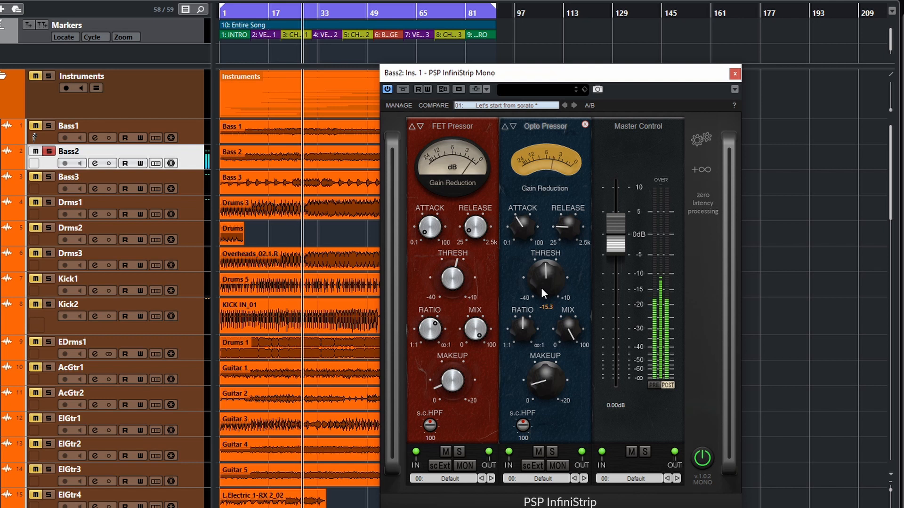
{"action": "left_click_drag", "start_coordinate": [518, 318], "coordinate": [516, 378]}
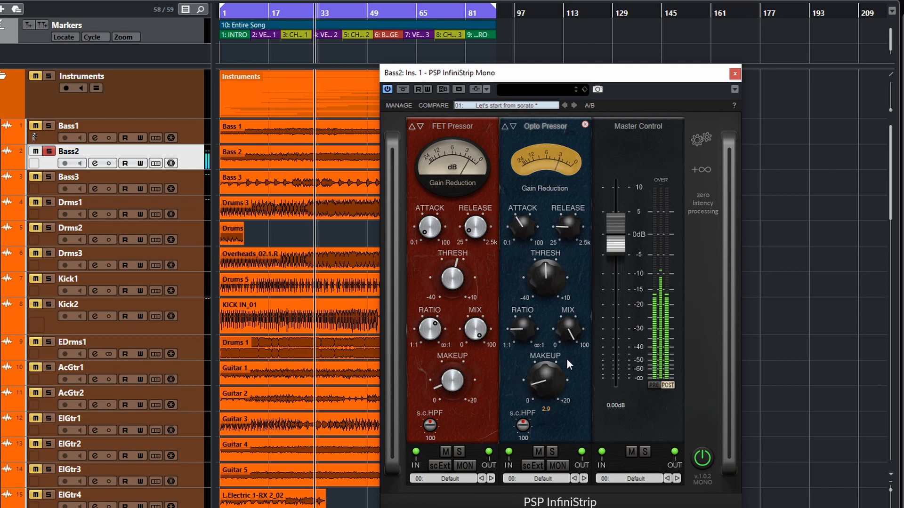
- Check the Opto Pressor briefly against bypass, and set the sidechain high-pass filter to Off on both compressors
{"action": "left_click", "coordinate": [539, 452]}
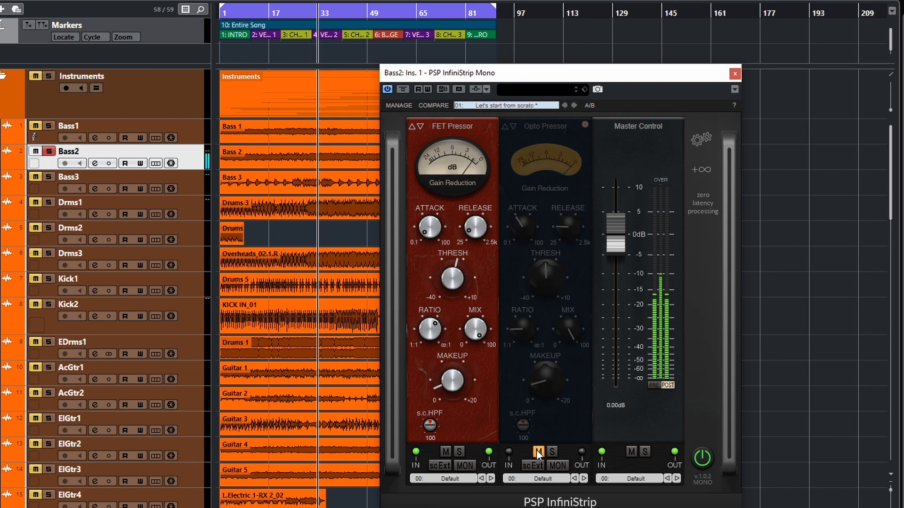
{"action": "left_click", "coordinate": [538, 452]}
{"action": "left_click_drag", "start_coordinate": [429, 427], "coordinate": [427, 454]}
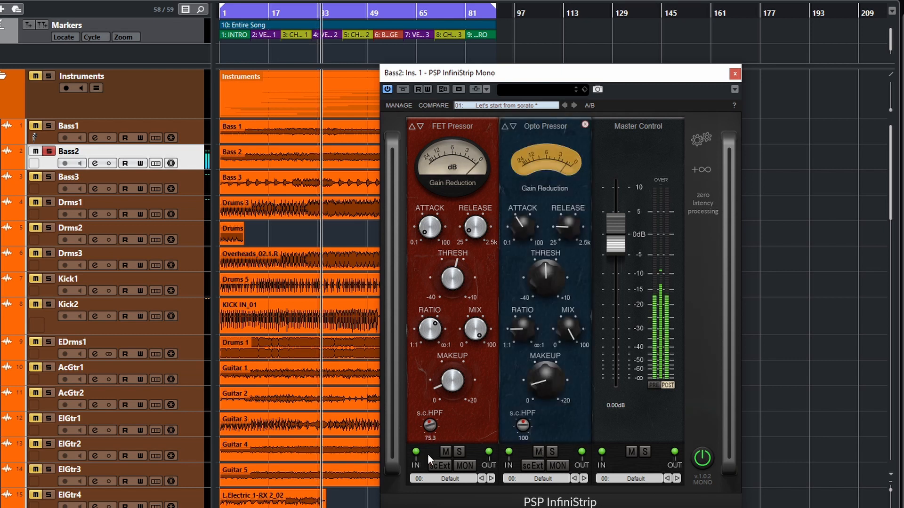
{"action": "left_click_drag", "start_coordinate": [521, 429], "coordinate": [511, 443]}
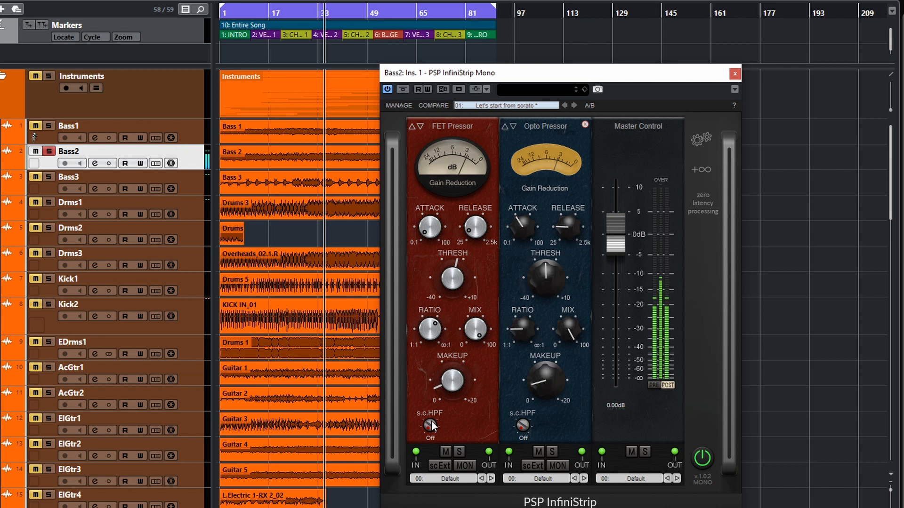
- Bypass and re-enable the Opto Pressor twice to compare the FET Pressor alone with both compressors in series
{"action": "left_click", "coordinate": [539, 451]}
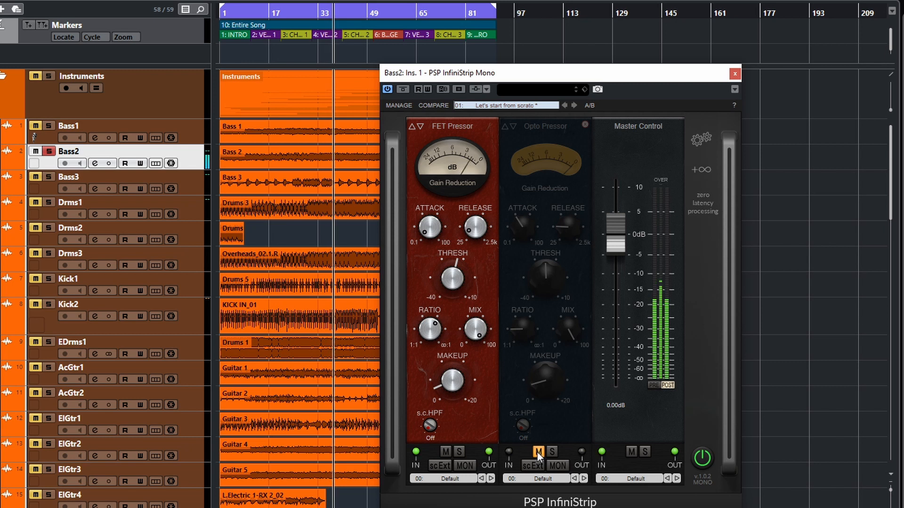
{"action": "left_click", "coordinate": [537, 452]}
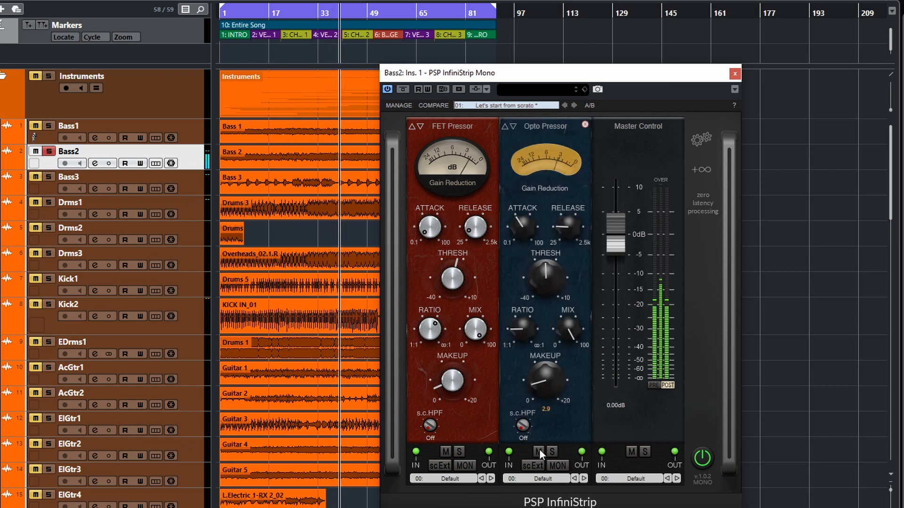
{"action": "left_click", "coordinate": [539, 453]}
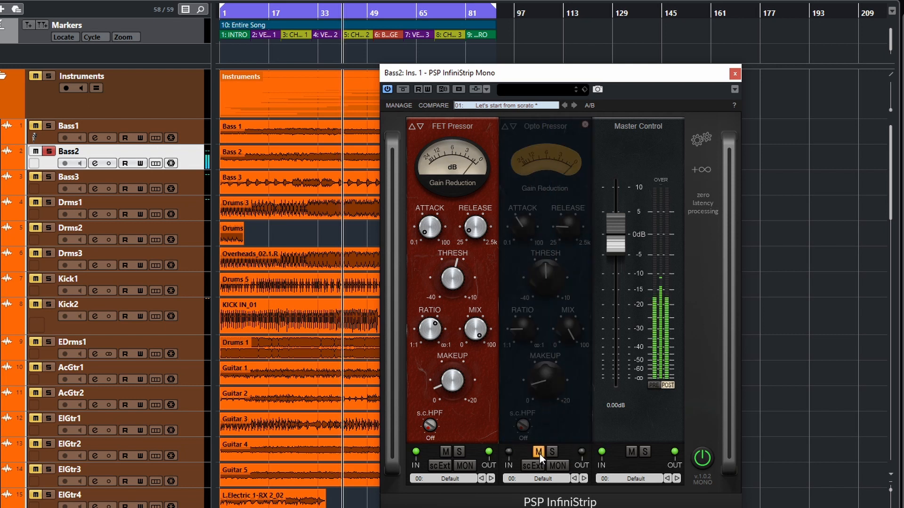
{"action": "left_click", "coordinate": [539, 452]}
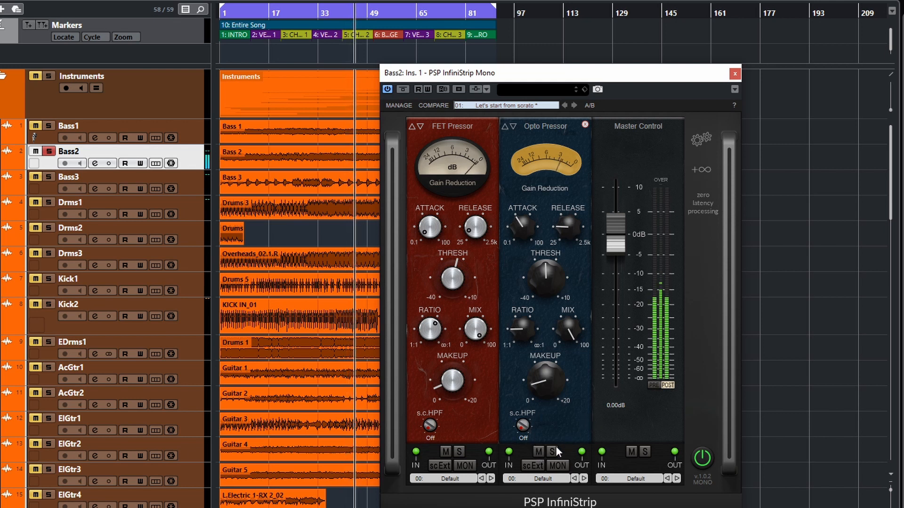
- Bypass and re-enable the Opto Pressor once more, and compare the entire InfiniStrip chain against the unprocessed bass
{"action": "left_click", "coordinate": [539, 451]}
{"action": "left_click", "coordinate": [540, 452]}
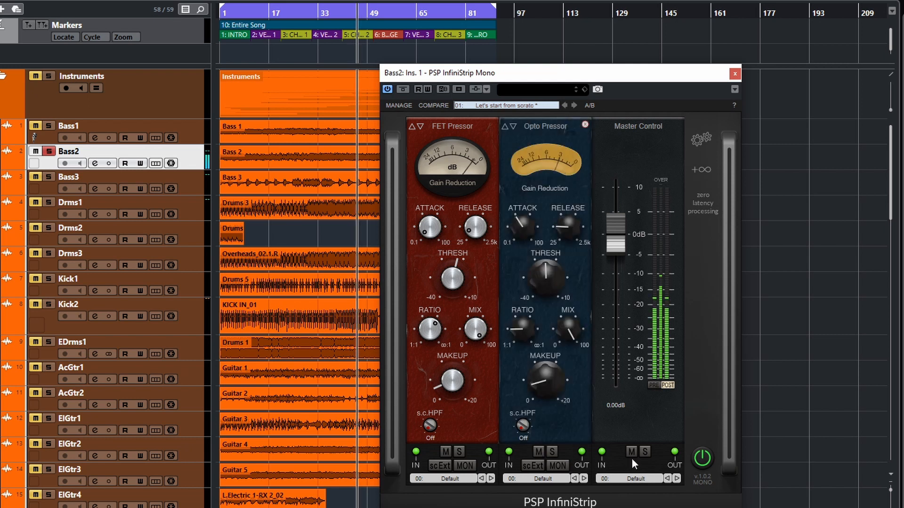
{"action": "left_click", "coordinate": [702, 459]}
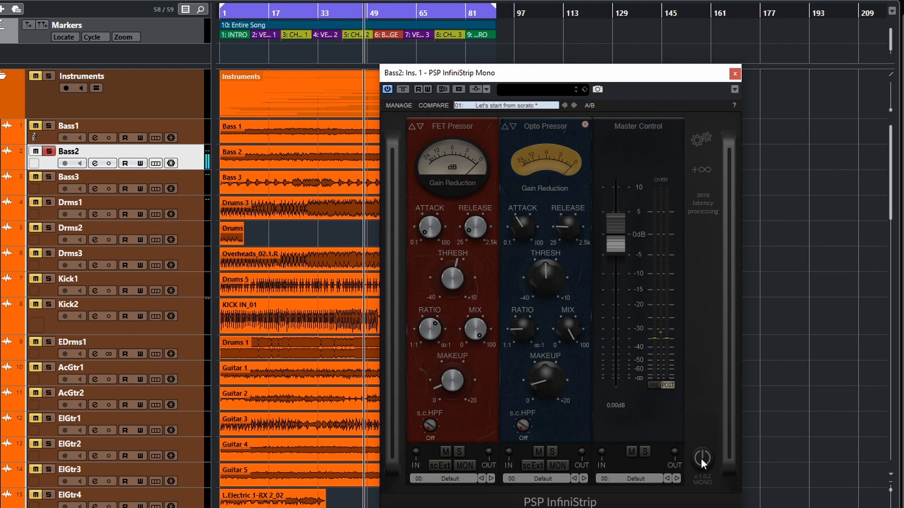
{"action": "left_click", "coordinate": [699, 458]}
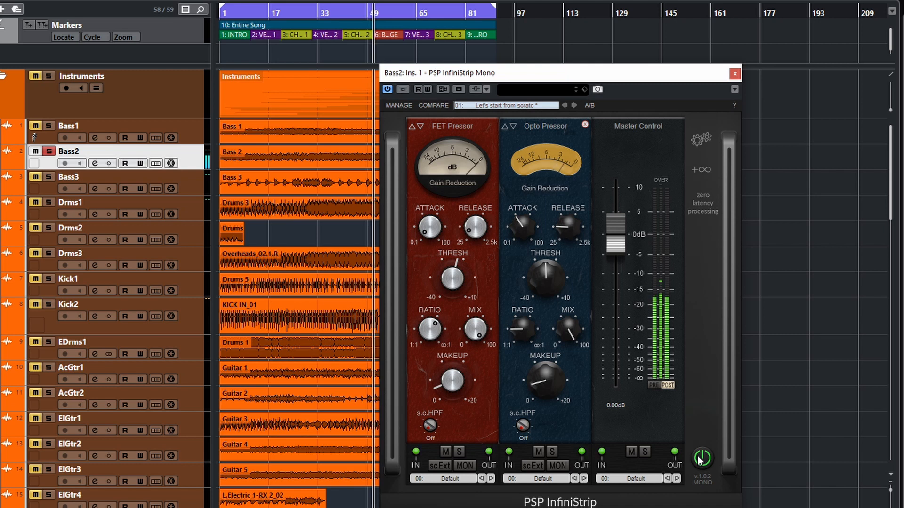
- Replay the bass from an earlier point, comparing the full FET and Opto chain with bypass, and stop playback
{"action": "key", "text": "space"}
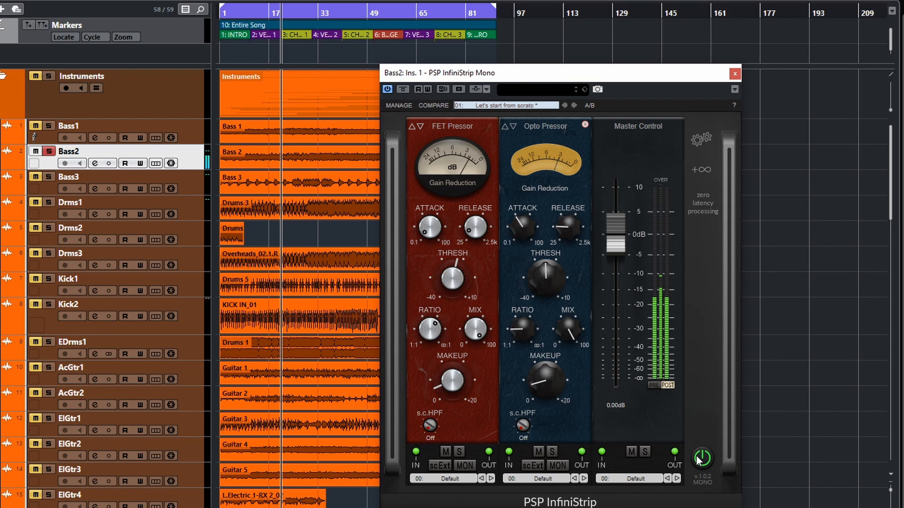
{"action": "left_click", "coordinate": [700, 457]}
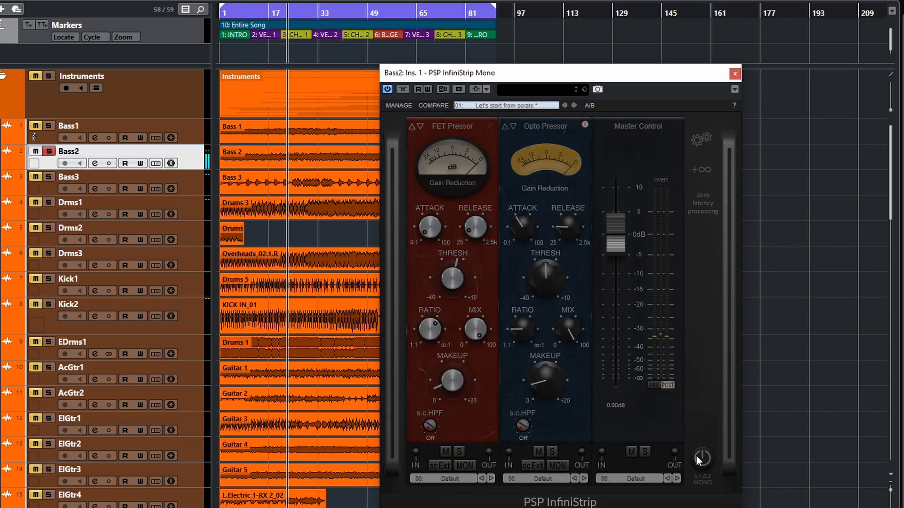
{"action": "left_click", "coordinate": [695, 455]}
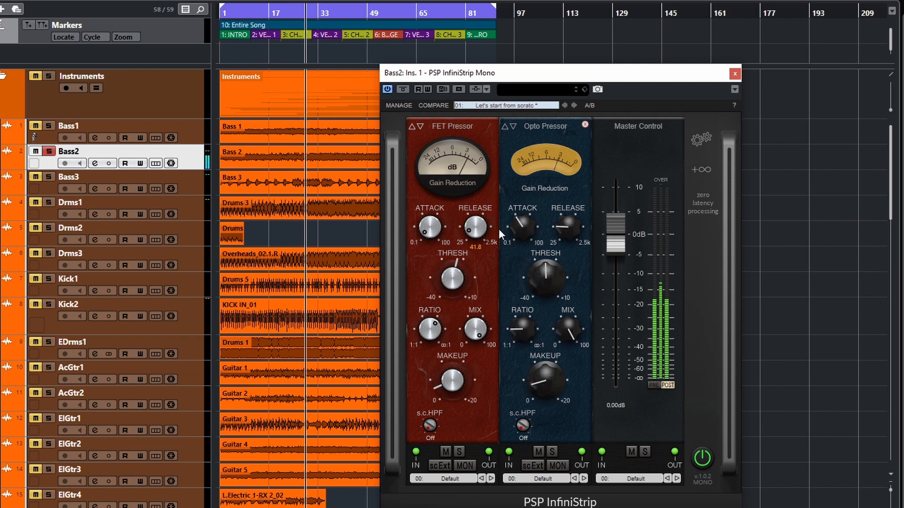
{"action": "key", "text": "space"}
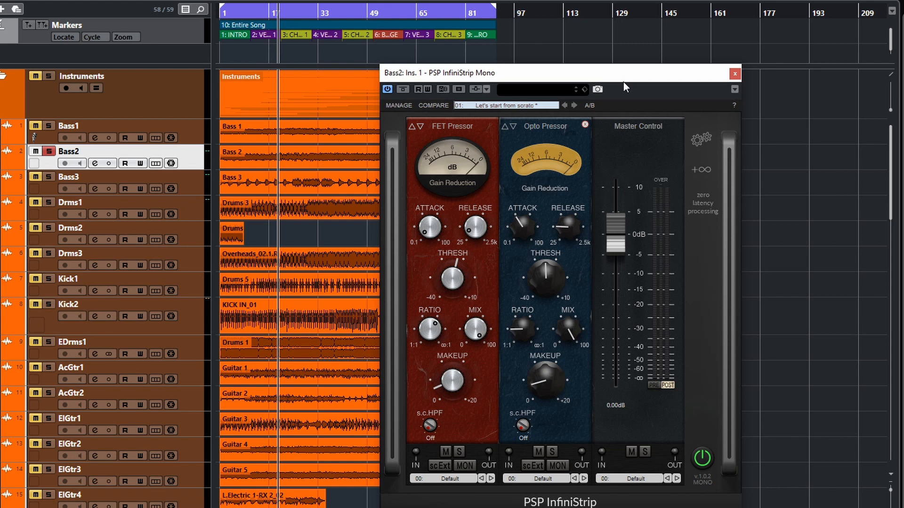
{"action": "left_click_drag", "start_coordinate": [613, 79], "coordinate": [531, 61]}
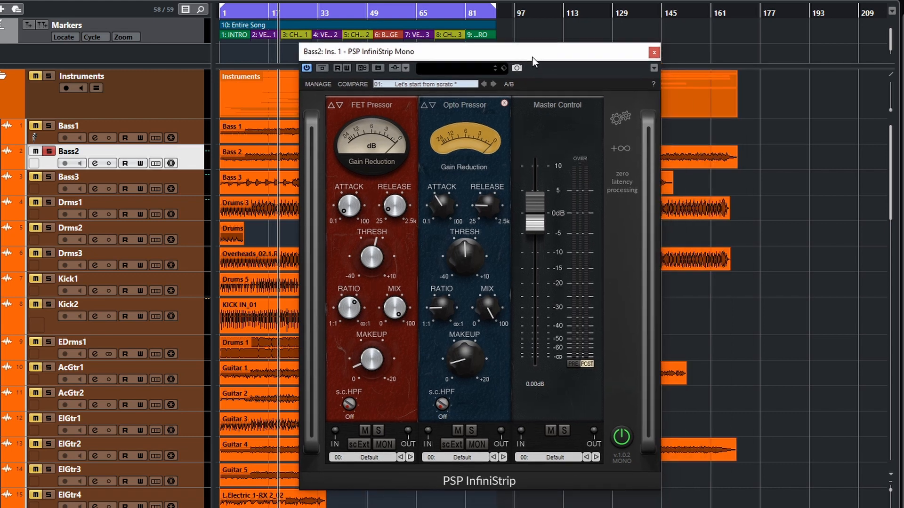